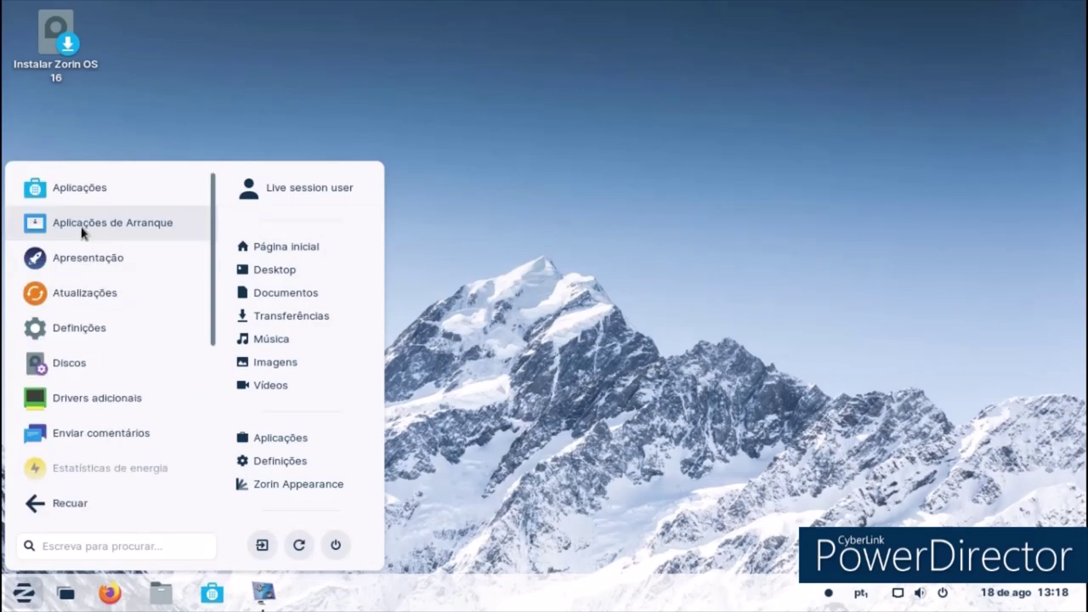
Step: Open the software store, look through its featured, installed and updates pages, and close it
left_click(94, 186)
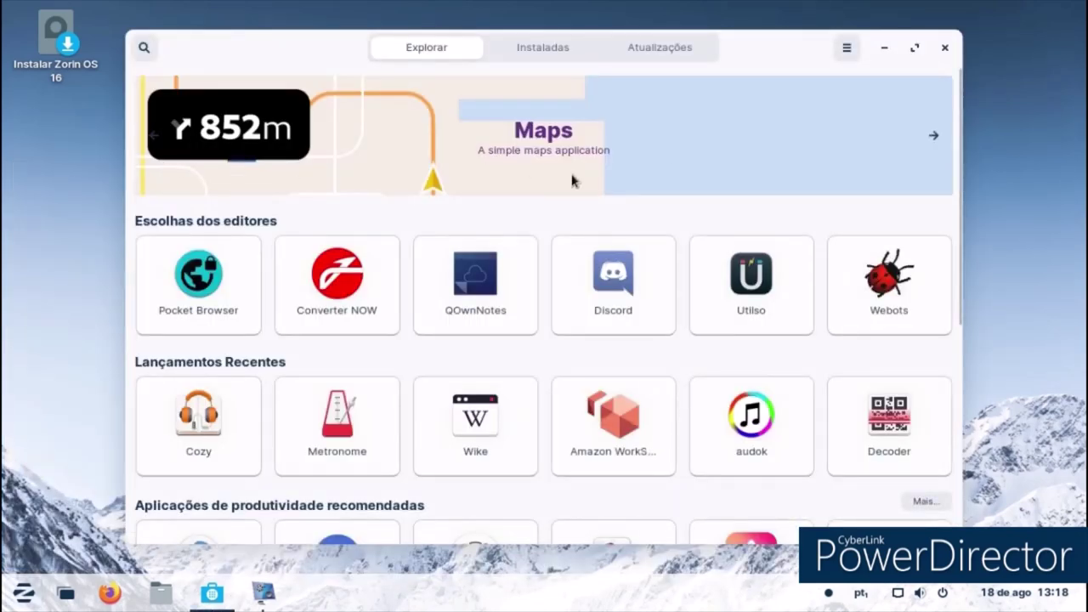
scroll(586, 162, "down", 9)
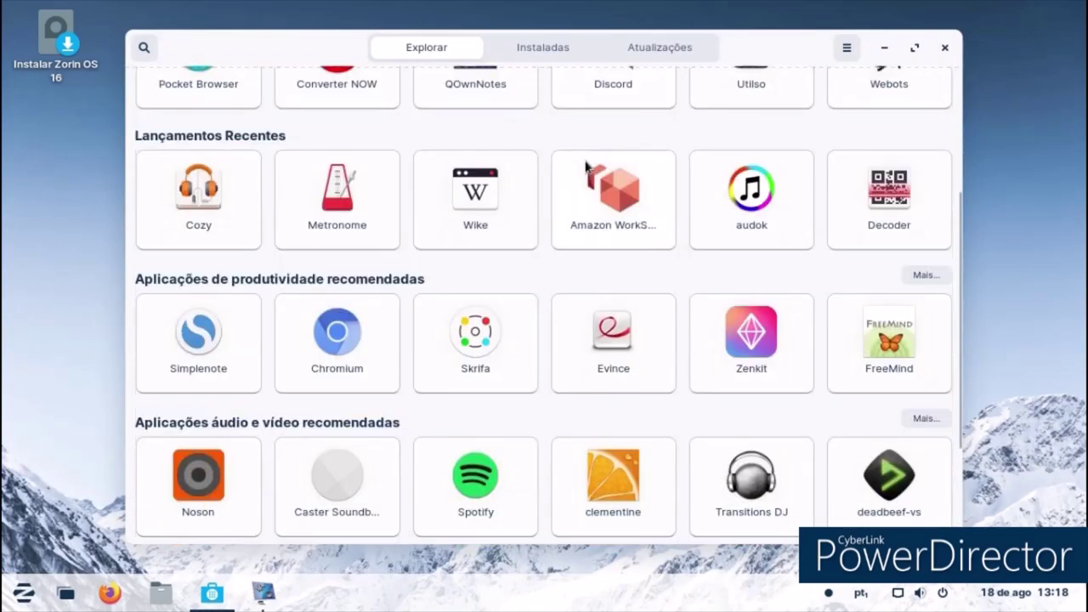
scroll(589, 167, "up", 9)
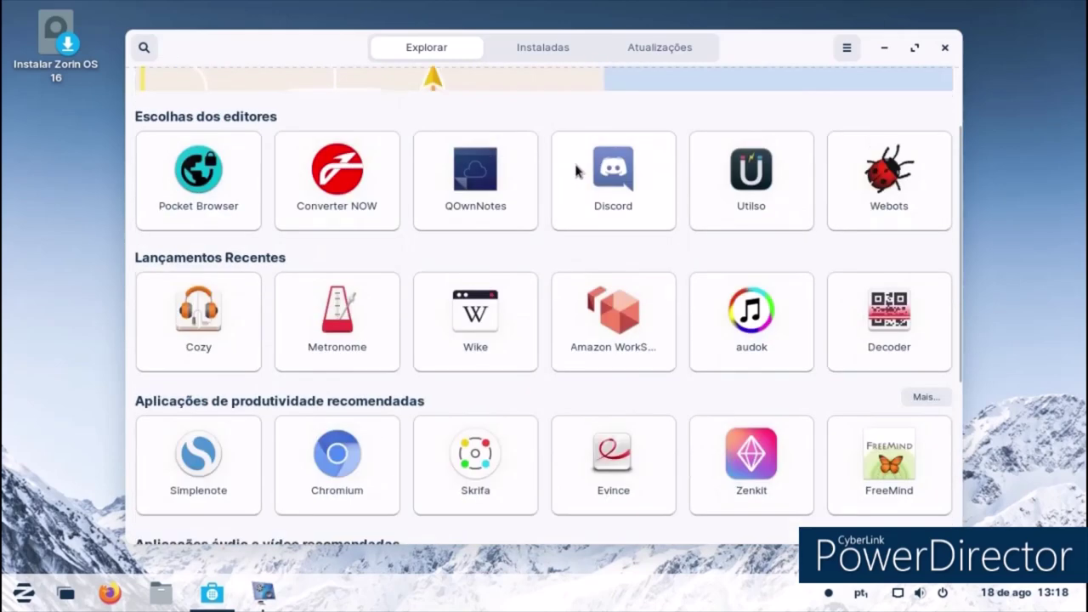
left_click(535, 48)
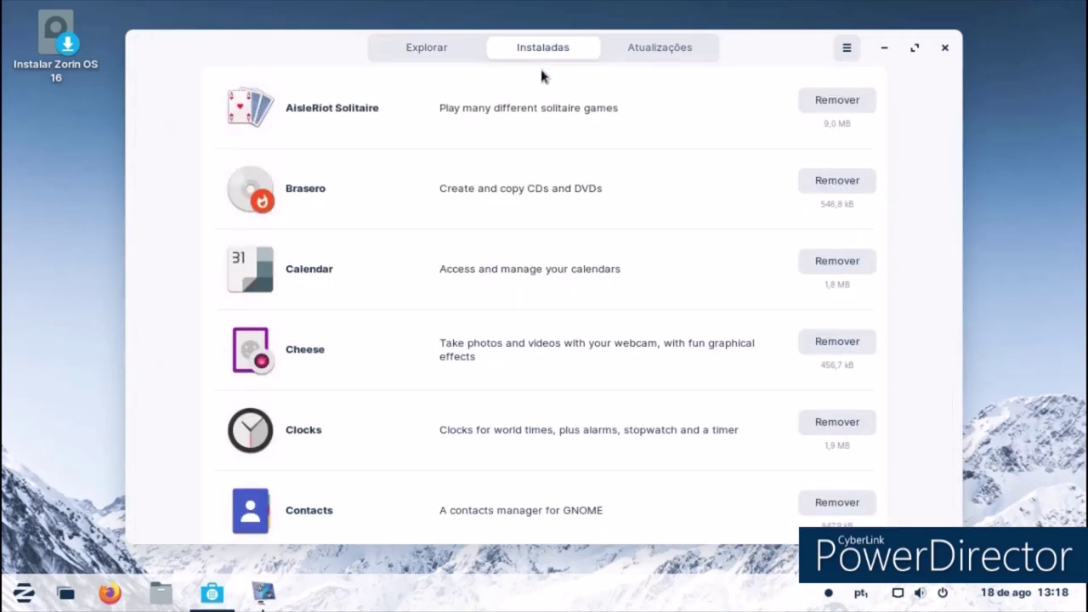
left_click(647, 47)
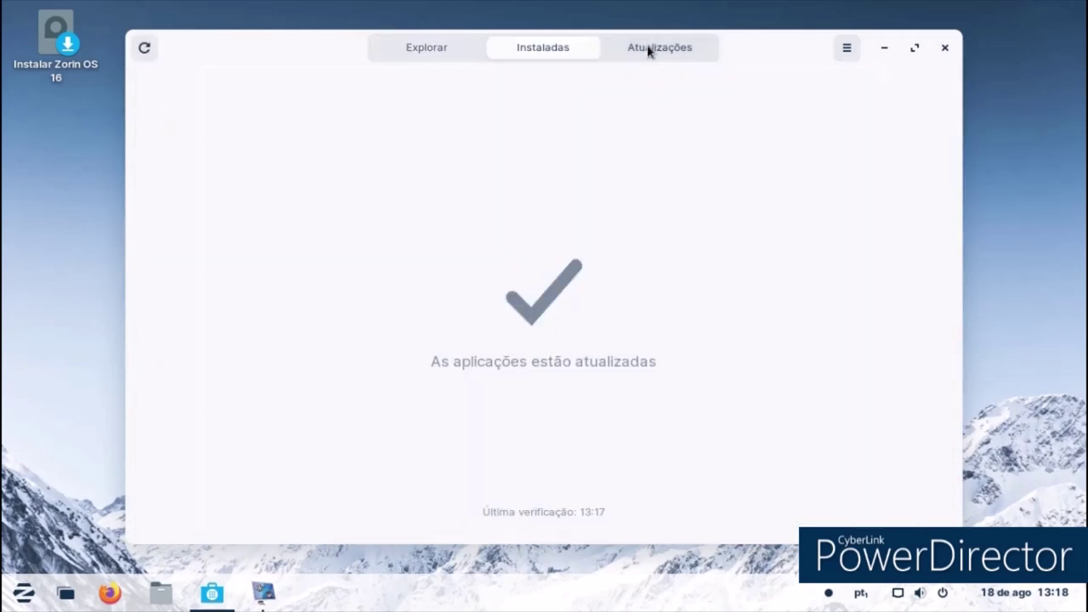
left_click(944, 49)
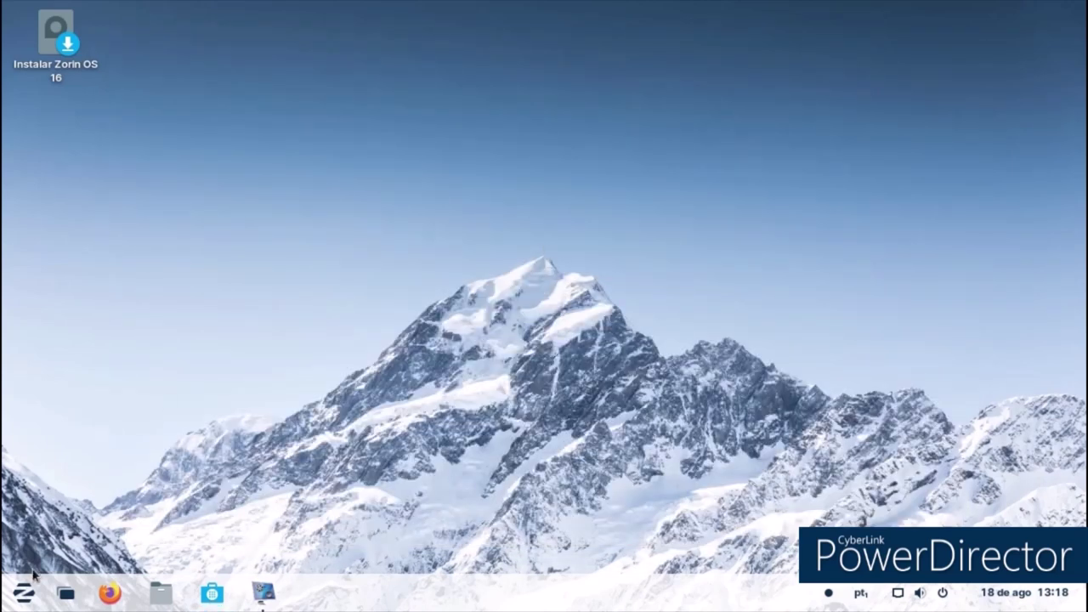
Step: Reopen the software store from the taskbar, browse the recommended applications, and close it again
left_click(214, 594)
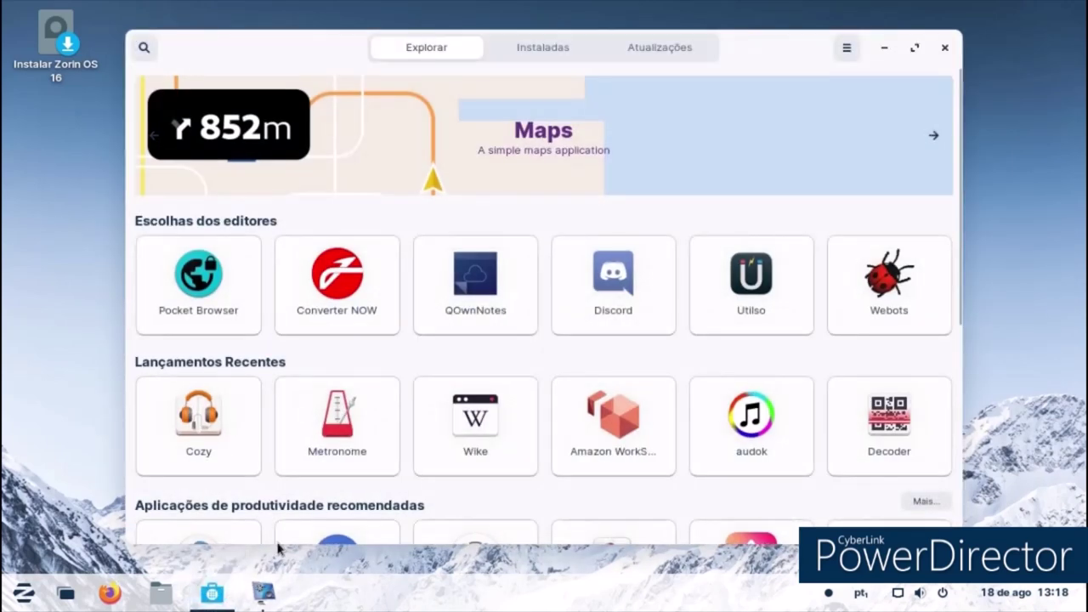
scroll(587, 139, "down", 5)
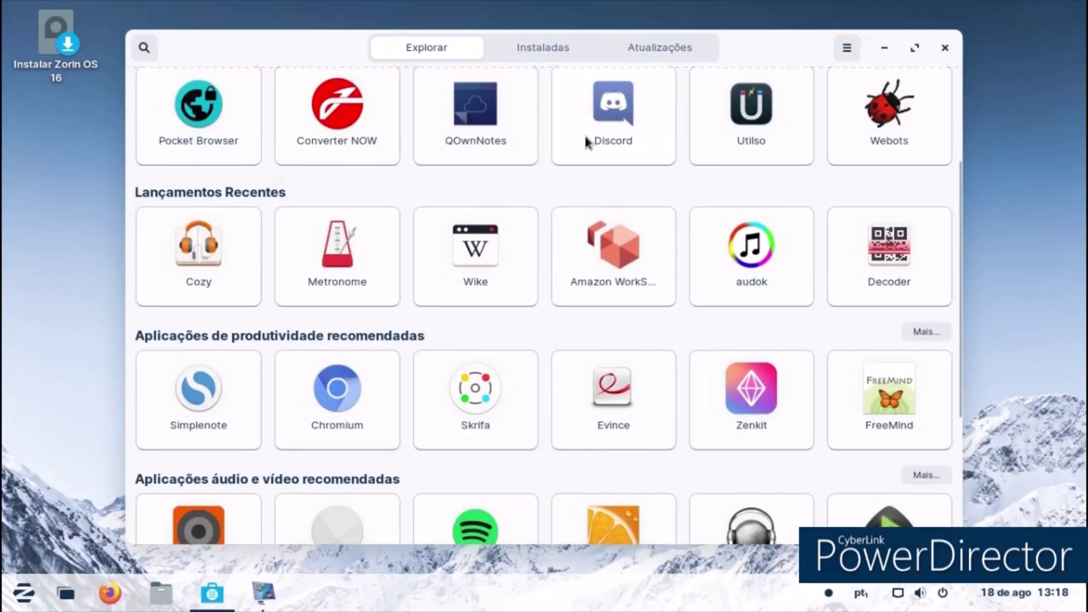
left_click(944, 49)
Step: Look through the applications in the Gráficos, Jogos and Produtividade categories of the start menu
key("super")
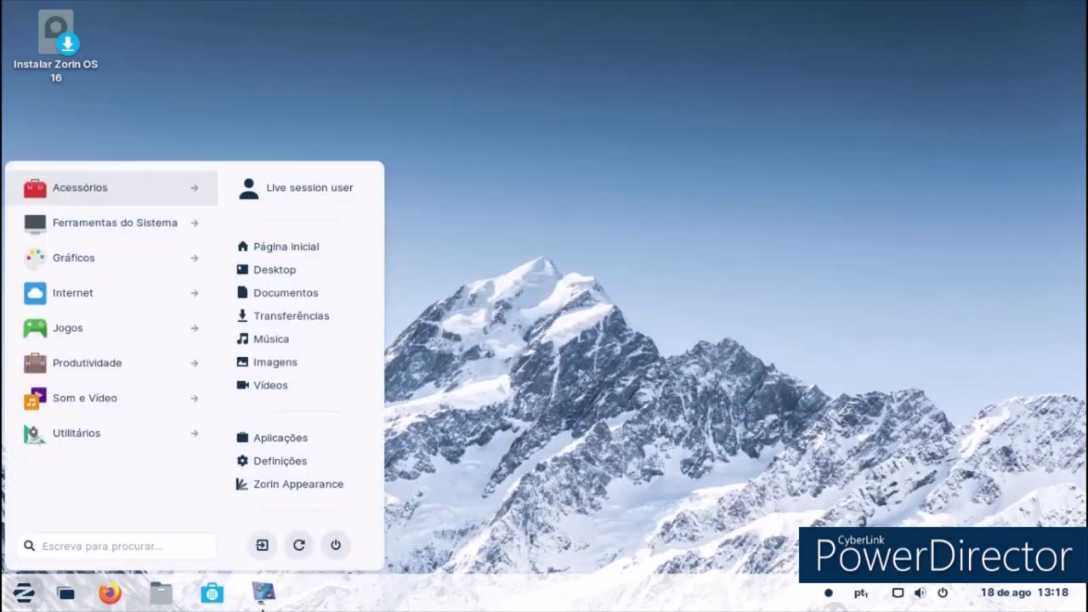
left_click(96, 256)
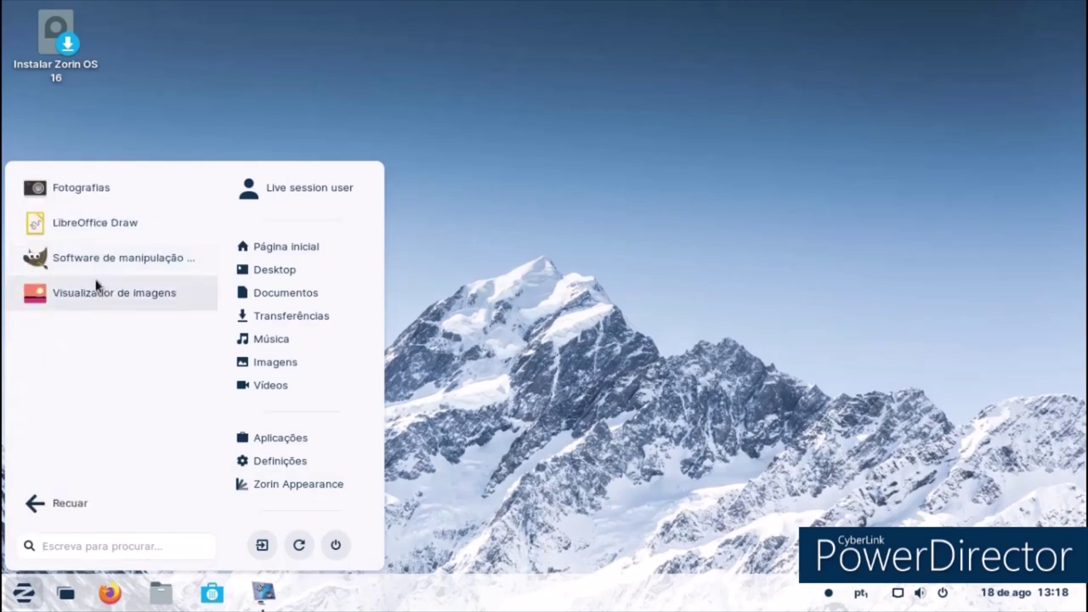
left_click(61, 510)
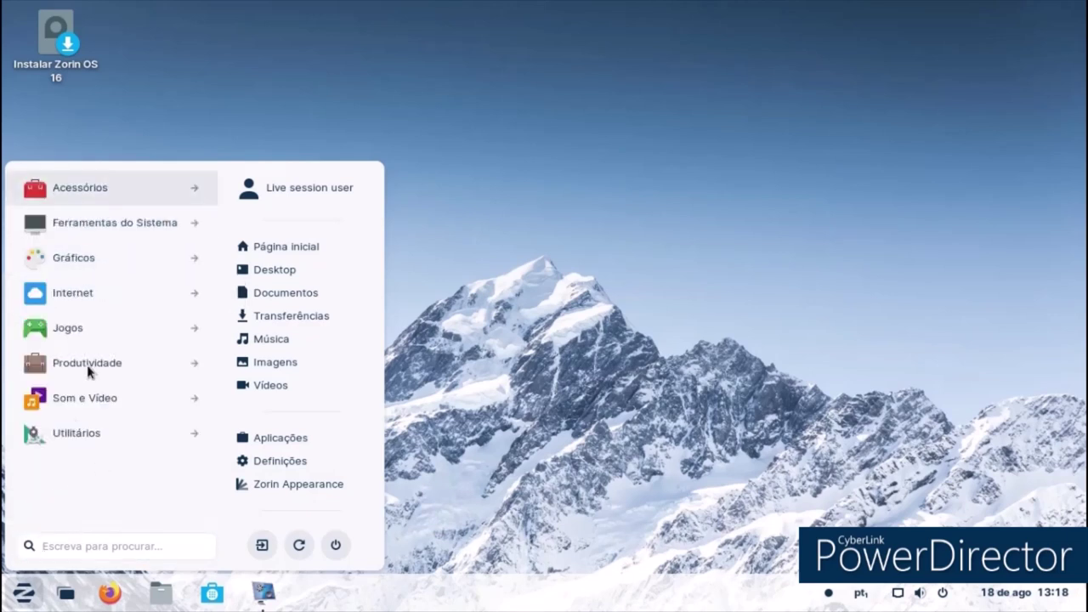
left_click(91, 328)
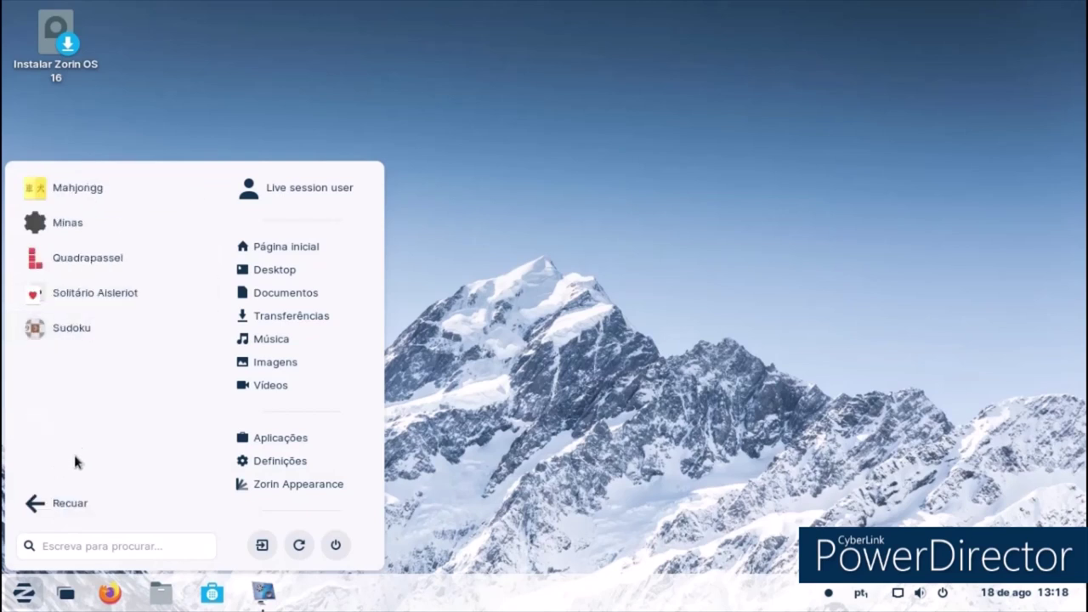
left_click(56, 507)
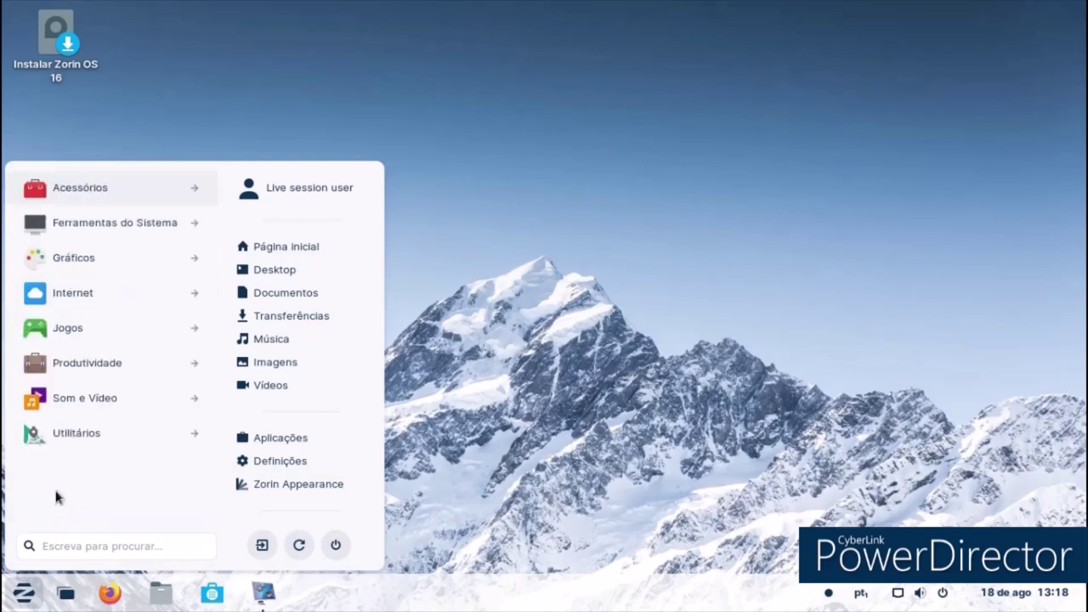
left_click(77, 367)
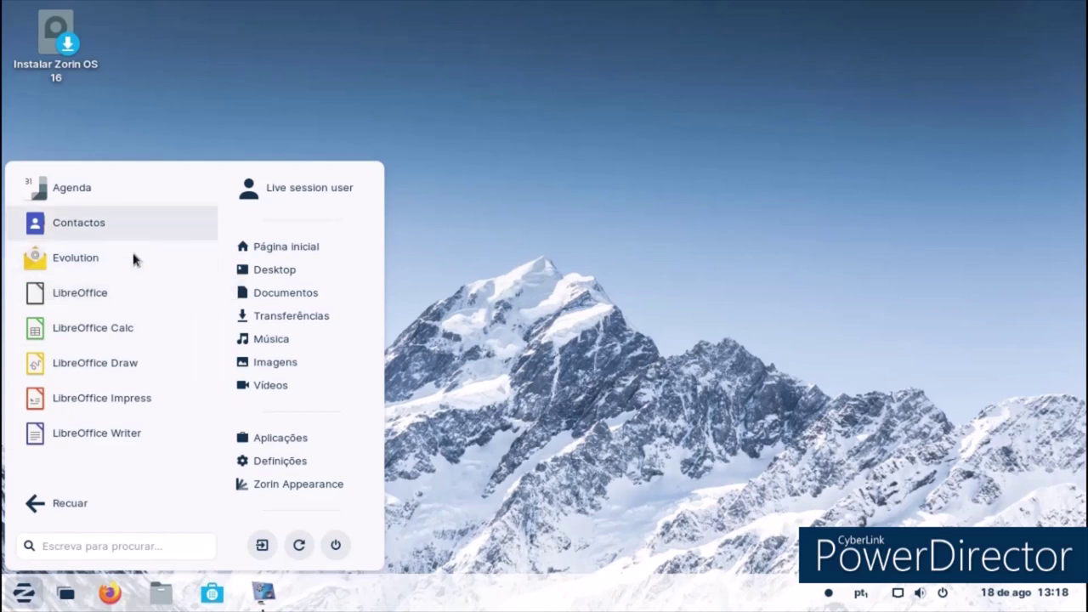
left_click(38, 505)
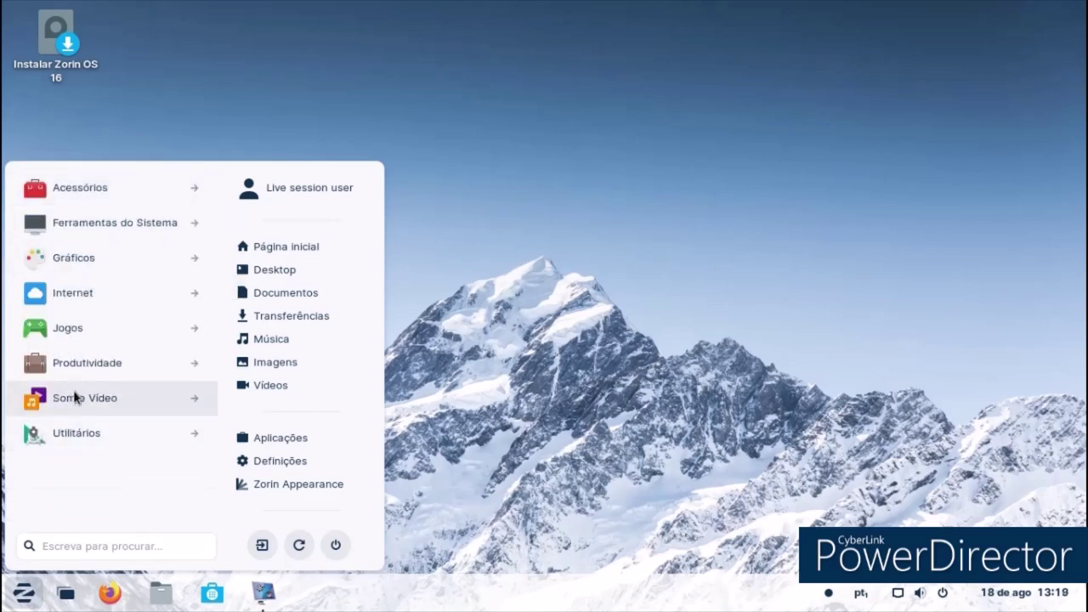
Step: Launch the Terminal from the Utilitários category of the applications
left_click(63, 438)
scroll(112, 307, "down", 3)
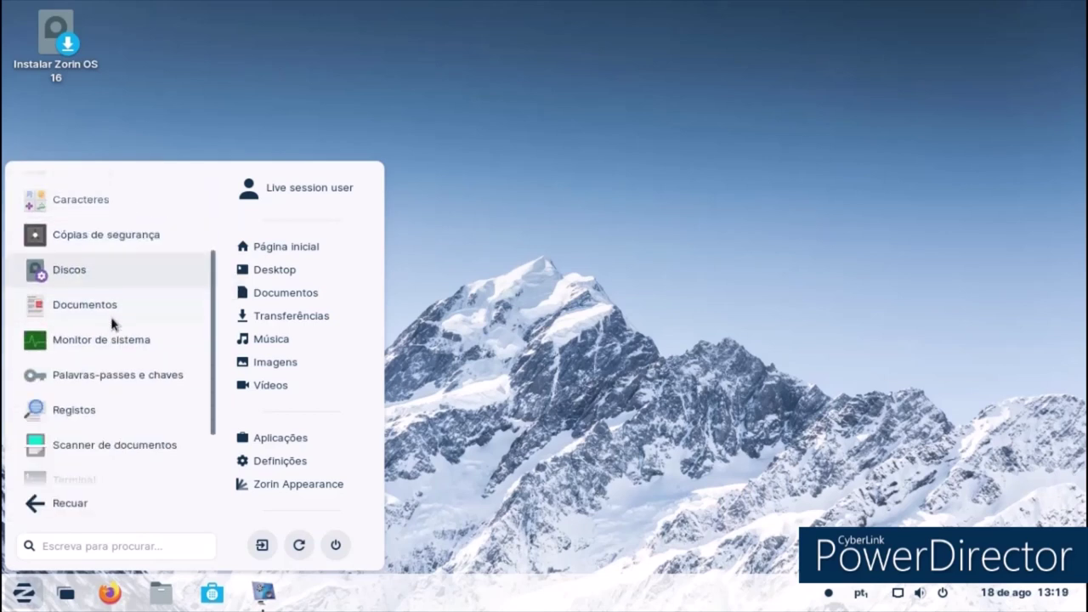
scroll(115, 321, "down", 2)
left_click(111, 399)
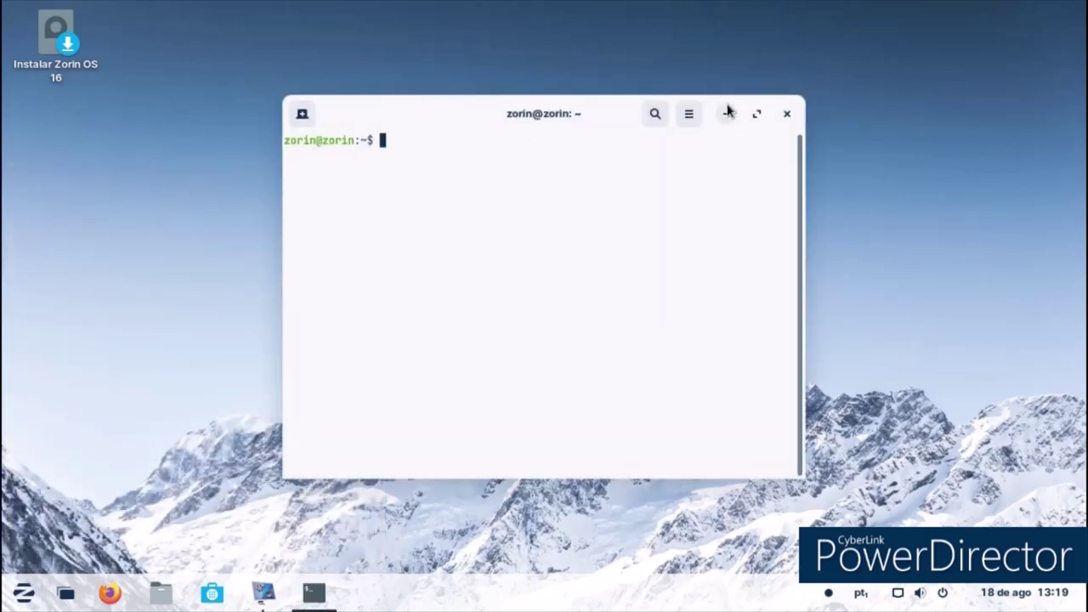
Step: Open the terminal preferences and display the color settings of the profile Sem nome
left_click(689, 116)
left_click(686, 291)
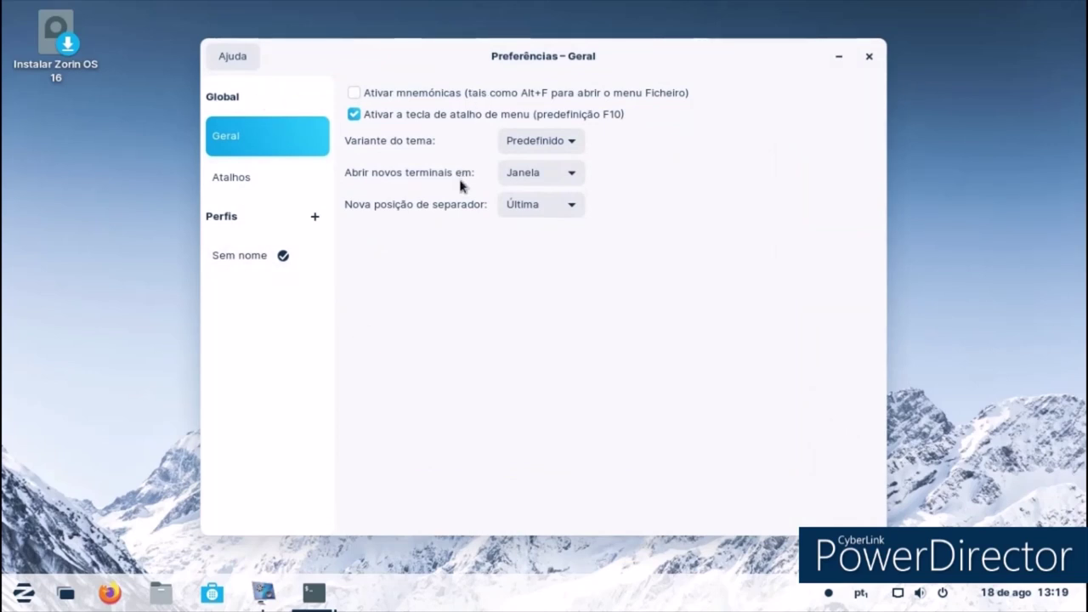
left_click(240, 255)
left_click(465, 91)
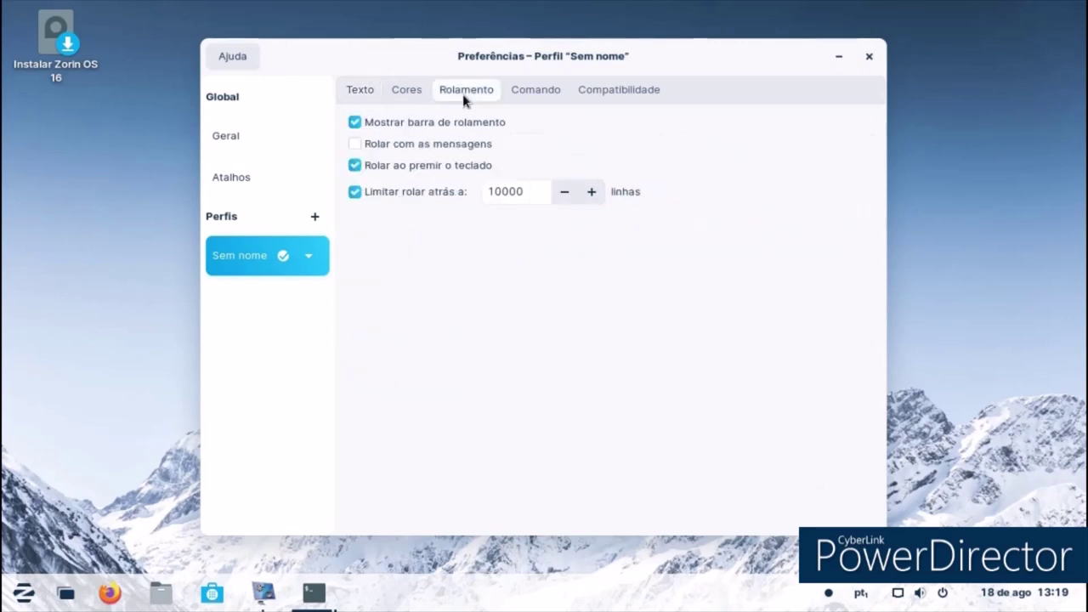
left_click(402, 90)
Step: Enable a transparent background for the profile Sem nome, raise its transparency to nearly full, and close the preferences and the terminal
left_click(364, 372)
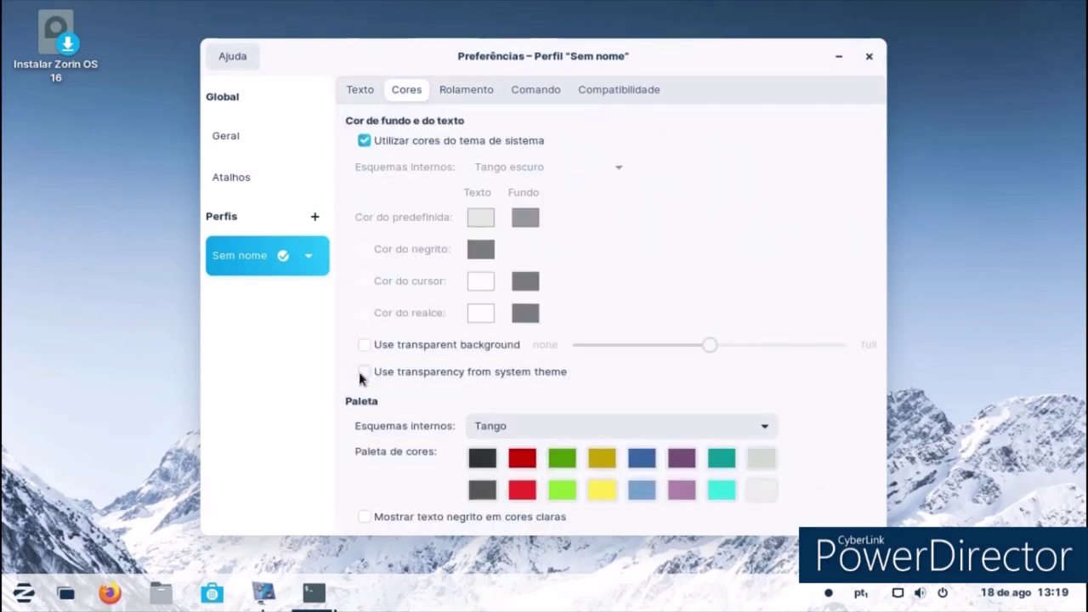
left_click(363, 345)
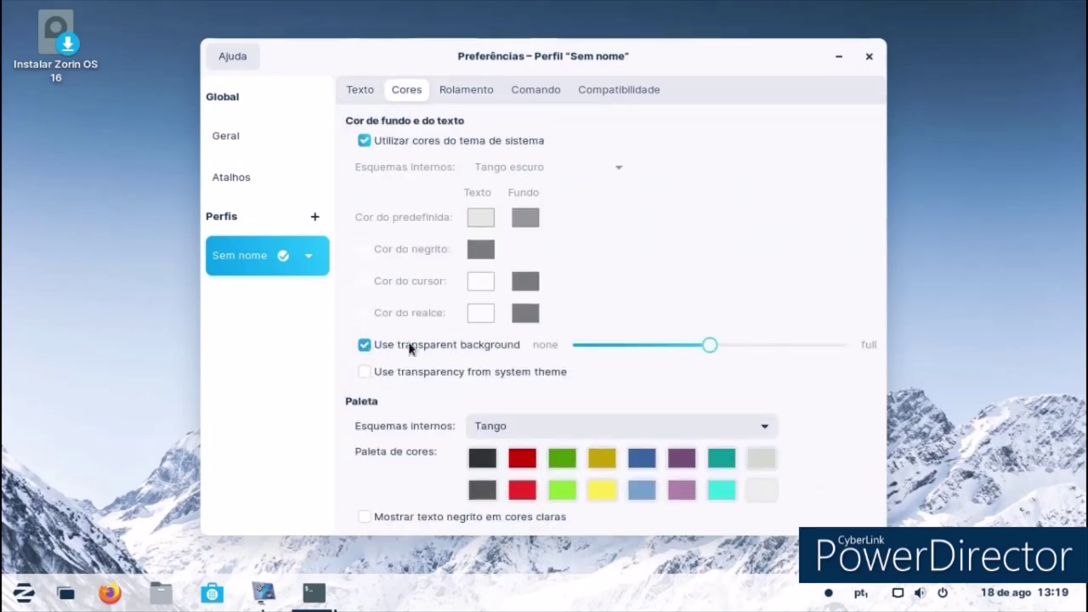
left_click_drag(608, 47, 428, 176)
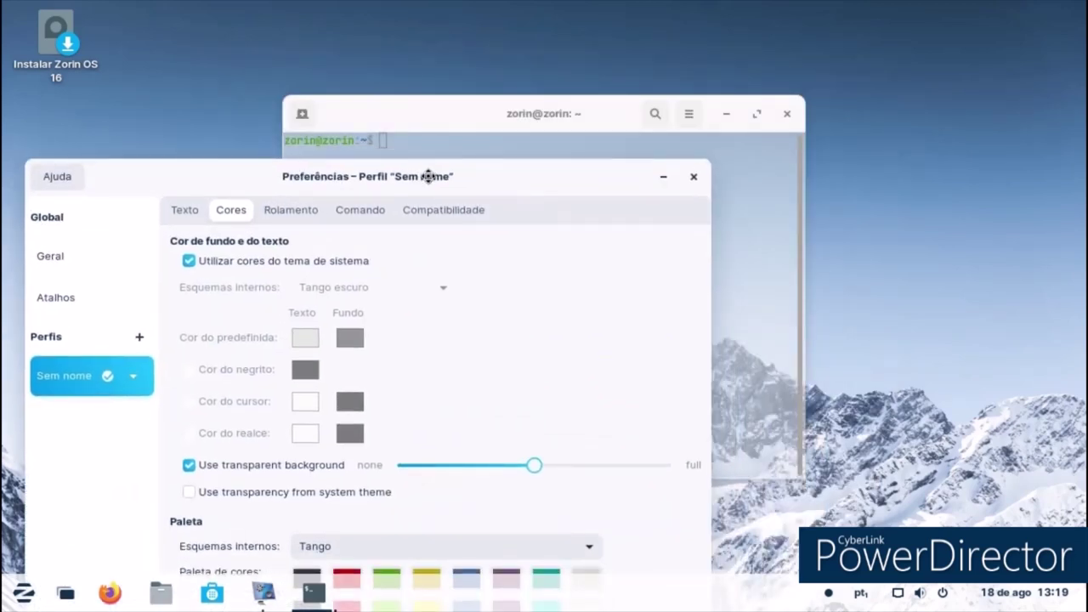
left_click_drag(533, 466, 647, 465)
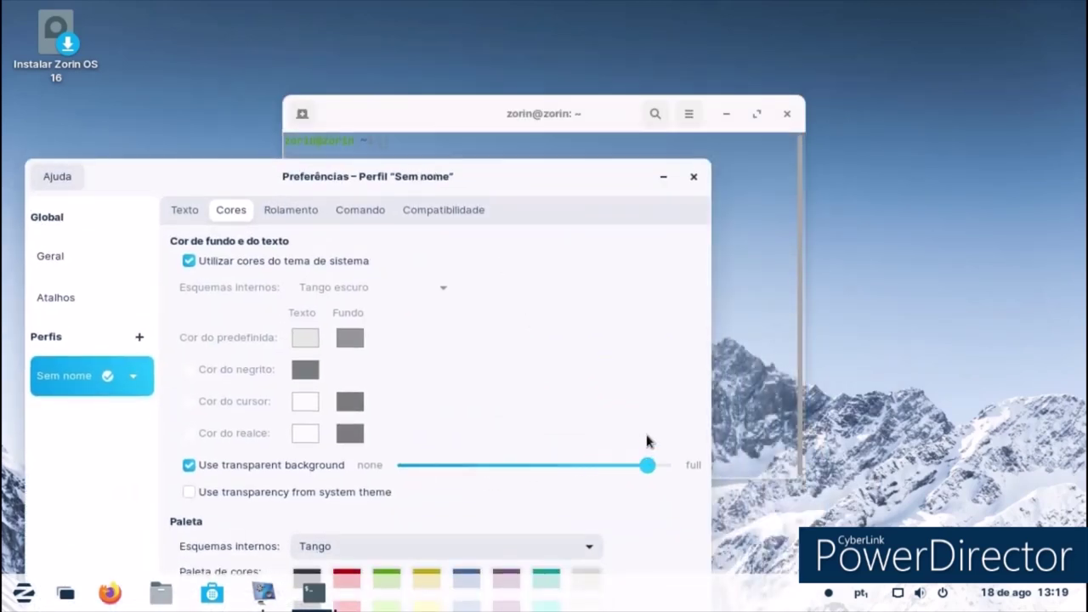
left_click(693, 177)
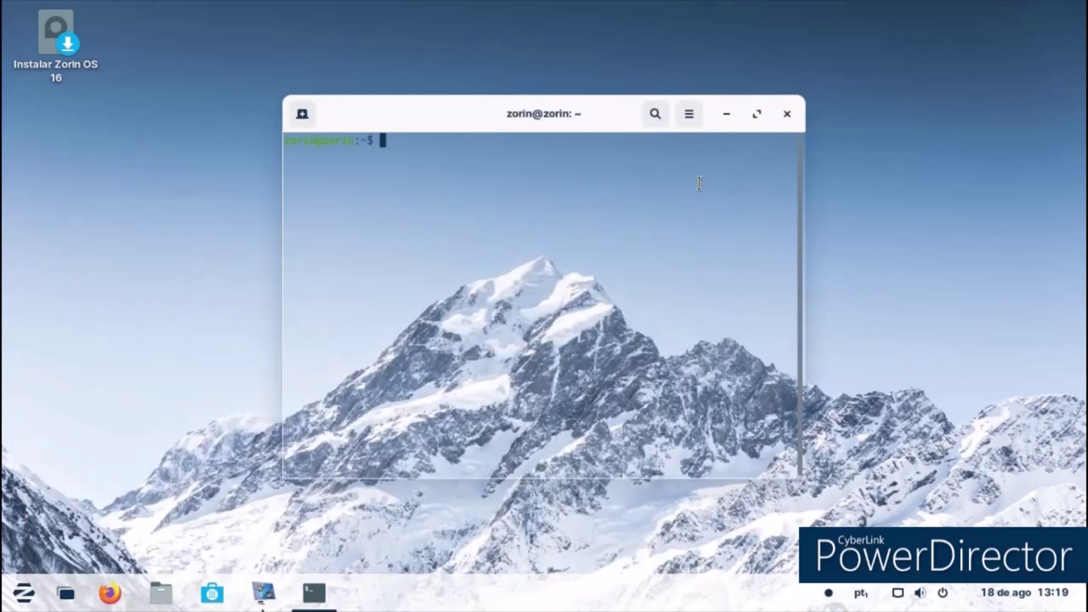
left_click(787, 113)
Step: Show the activities overview, enter the second workspace, and briefly show the overview again
left_click(65, 593)
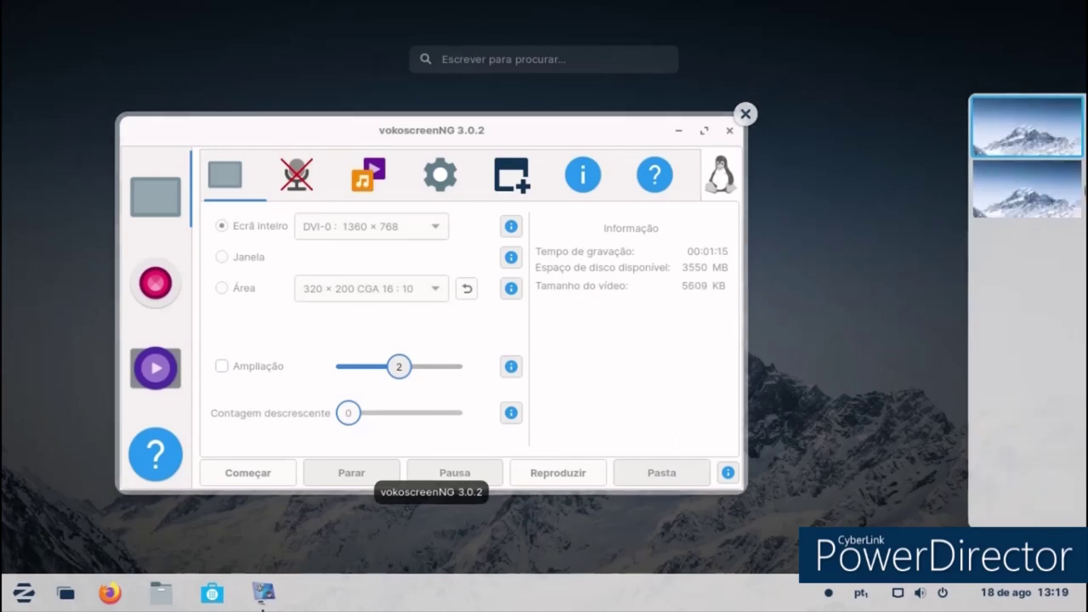
left_click(1013, 201)
left_click(1012, 201)
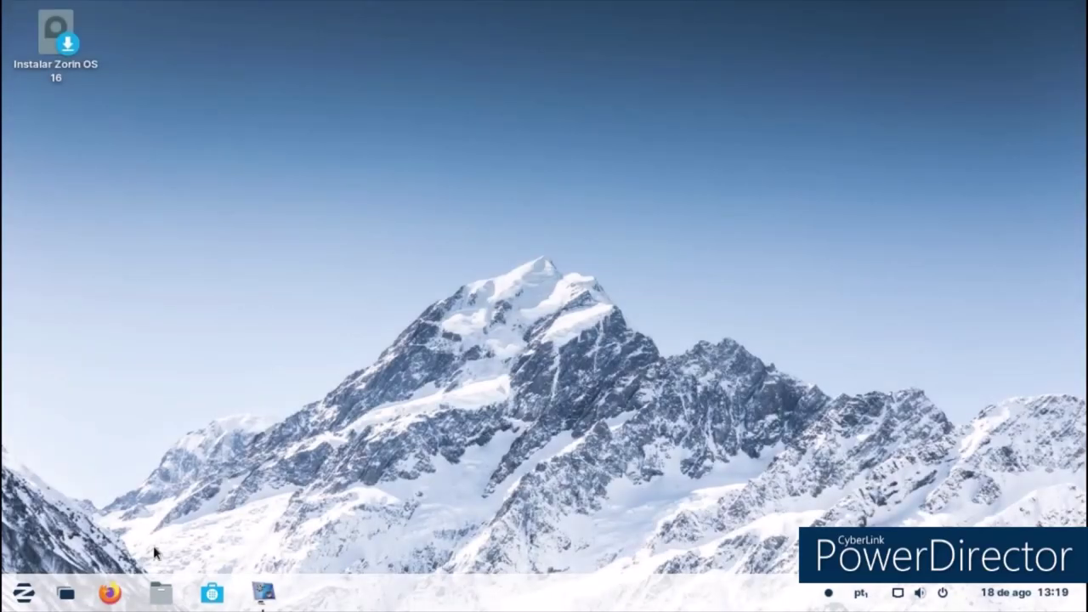
left_click(68, 593)
left_click(73, 598)
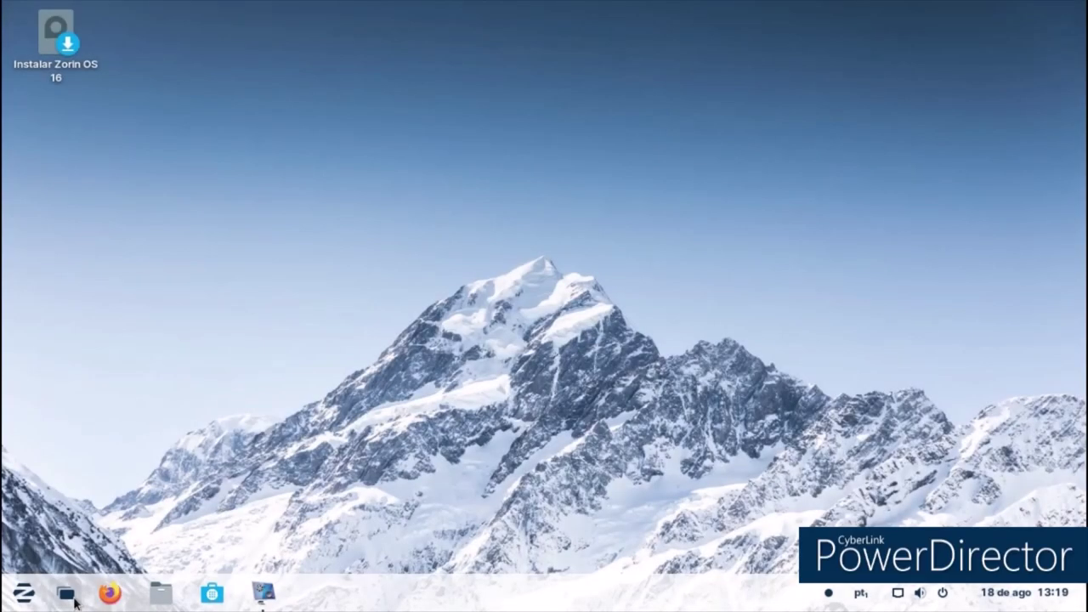
Step: Open the file manager and view the Ambiente de trabalho, Documentos, Música, Transferências and Vídeos folders
left_click(153, 593)
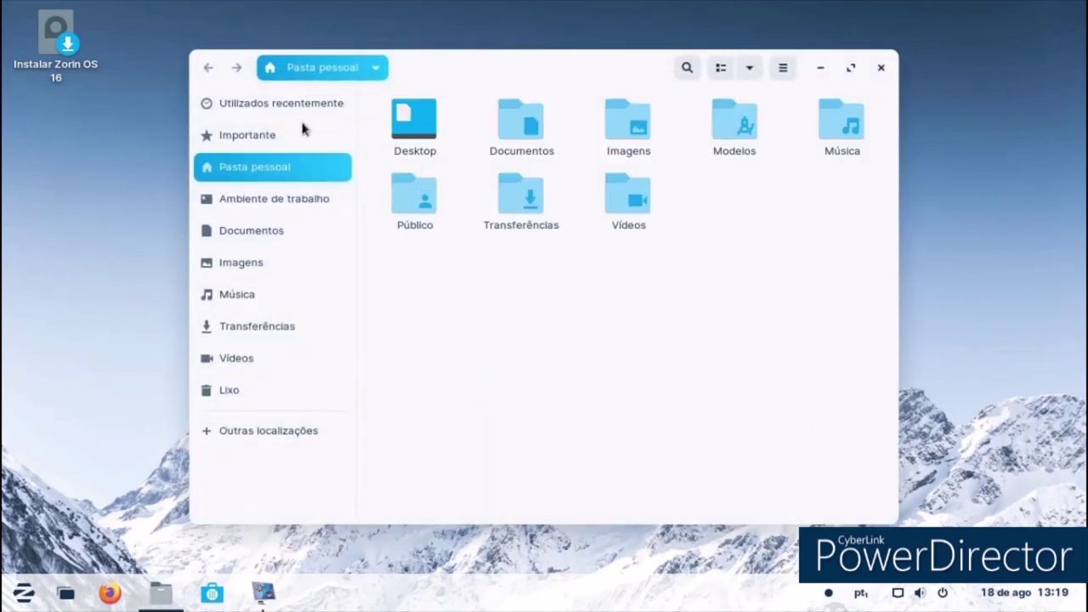
left_click(248, 200)
left_click(242, 230)
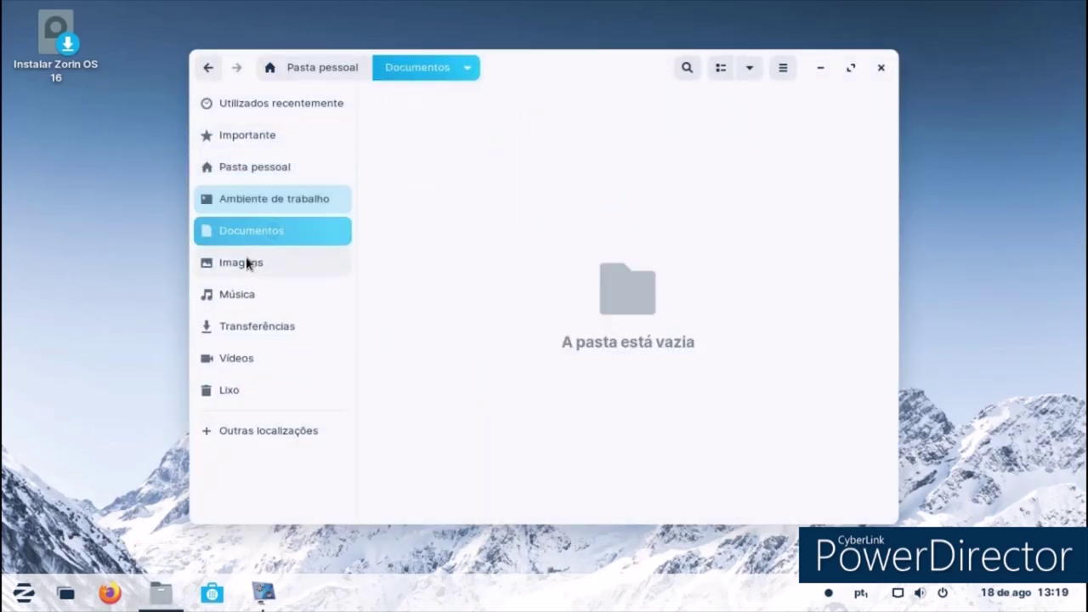
left_click(234, 294)
left_click(235, 326)
left_click(229, 358)
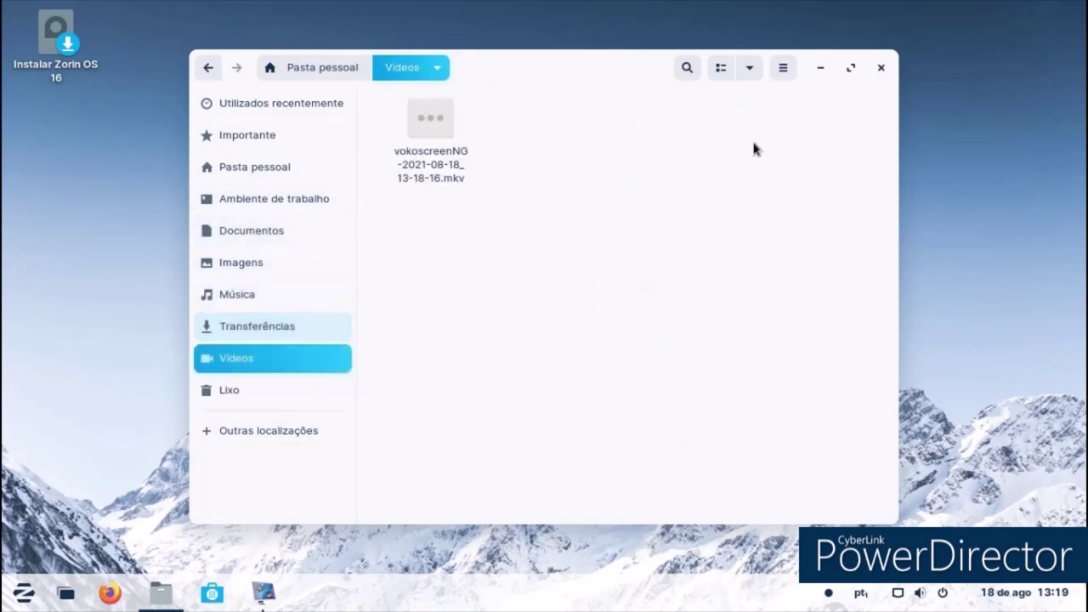
Step: View the Importante, Ambiente de trabalho, Documentos and Música locations, and return to the Pasta pessoal folder
left_click(265, 139)
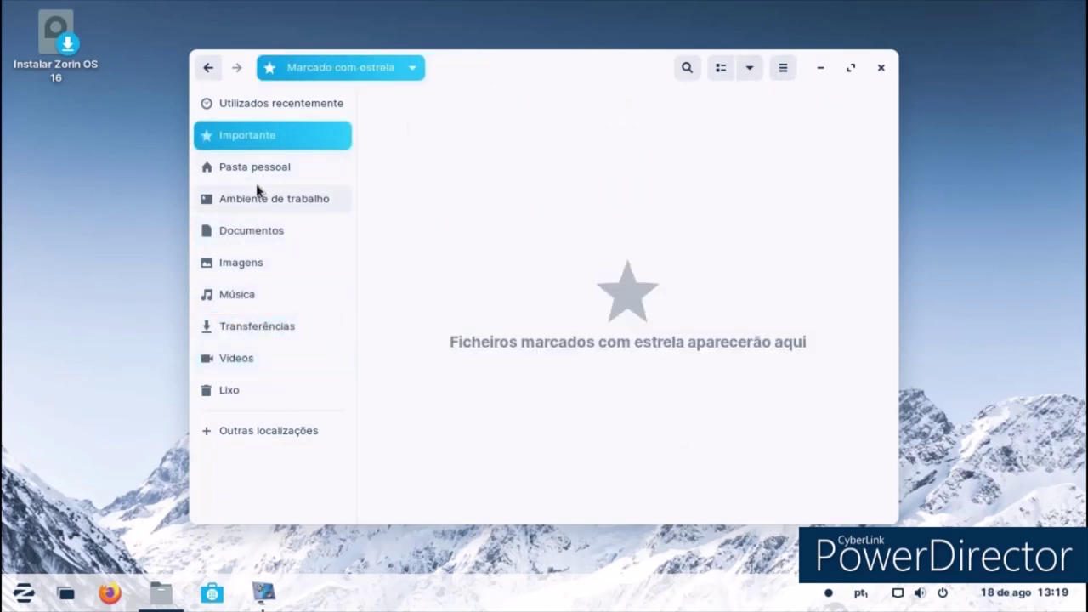
left_click(258, 195)
left_click(237, 234)
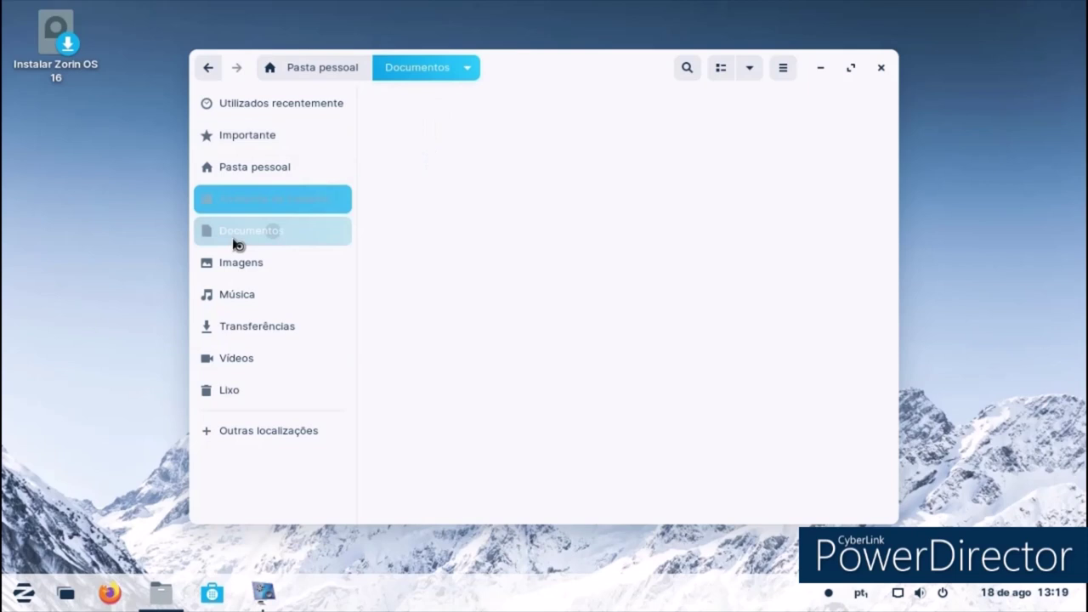
left_click(235, 294)
left_click(312, 67)
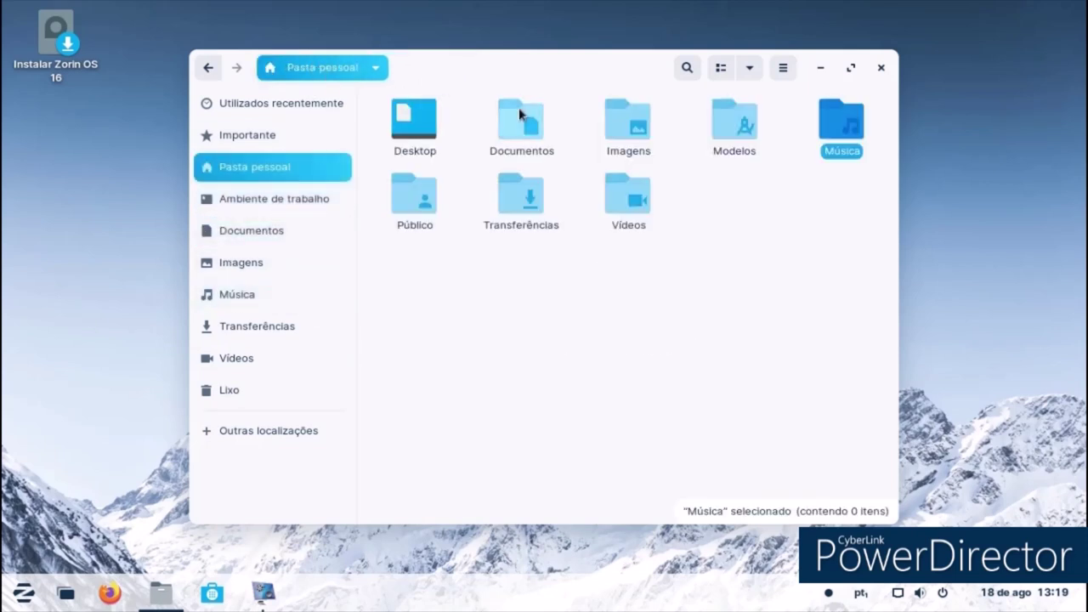
Step: Open a new file manager window showing the Pasta pessoal folder
left_click(774, 71)
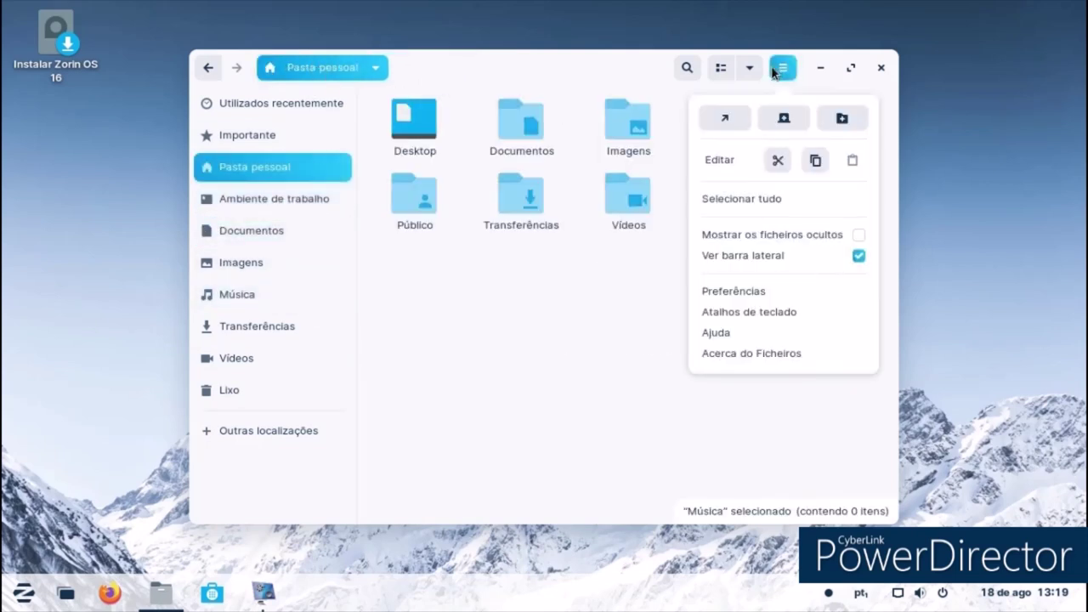
left_click(786, 123)
left_click(728, 123)
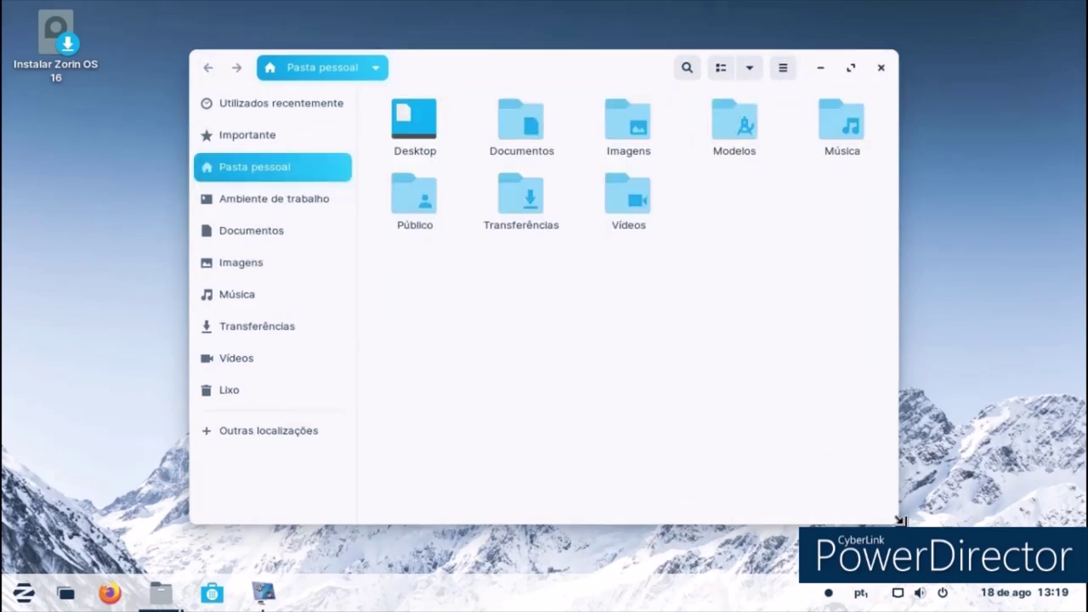
Step: Resize the file manager window, show a second tab and the options menu, and close the window
left_click_drag(900, 520, 891, 495)
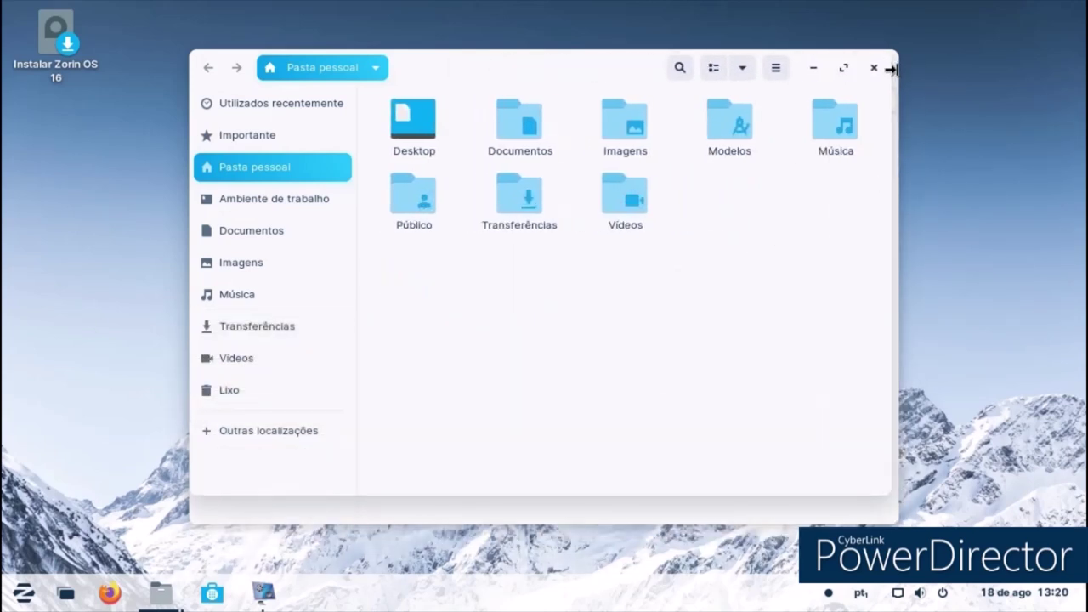
key("ctrl+t")
left_click(775, 67)
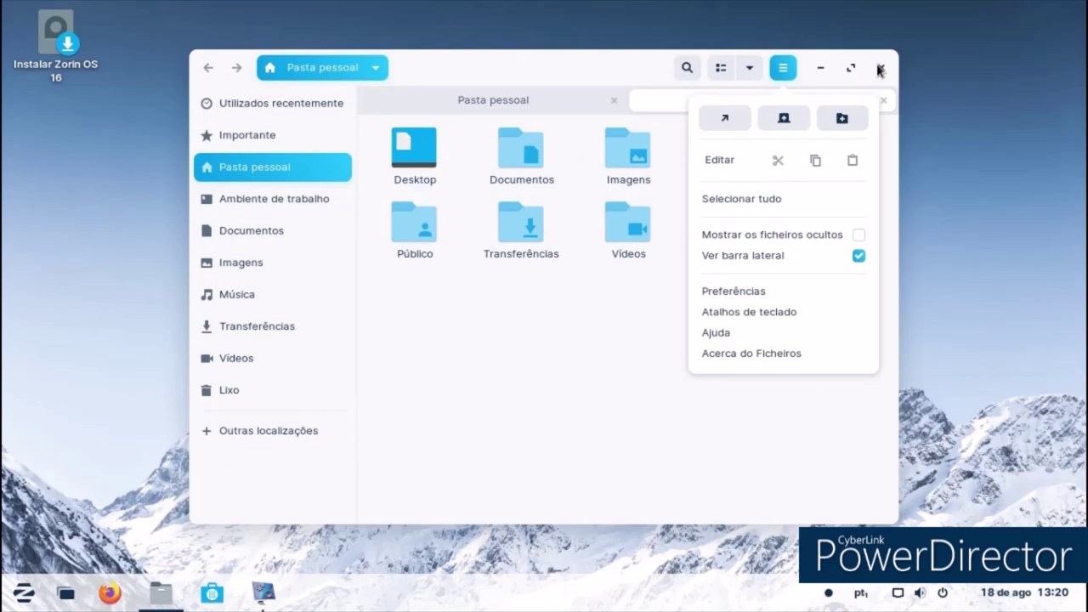
left_click(879, 69)
left_click(879, 69)
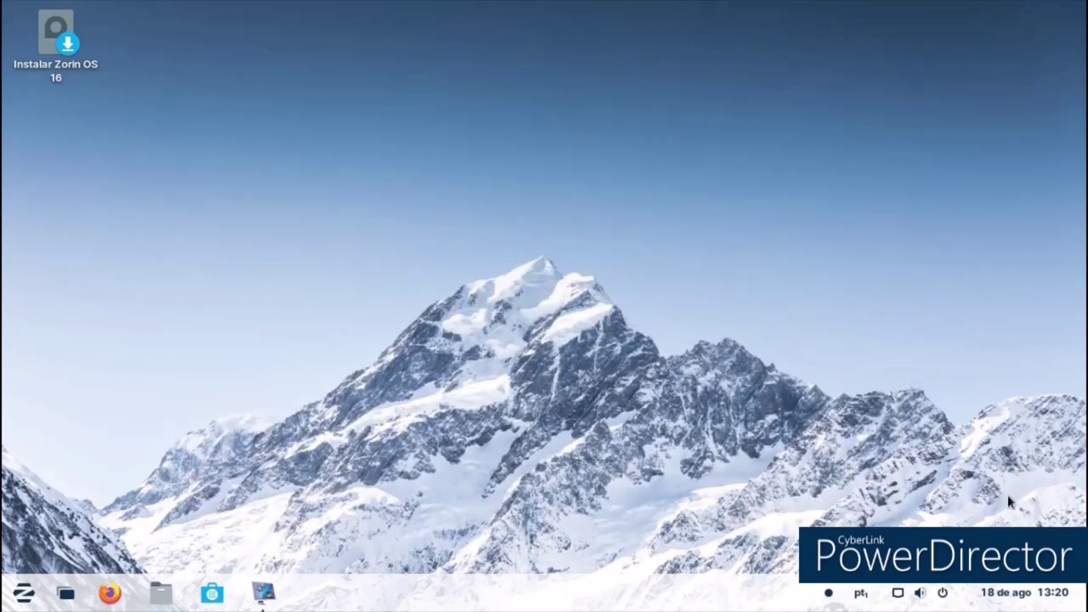
Step: Show the calendar and notification panel, the system menu and the vokoscreenNG tray menu
left_click(1033, 602)
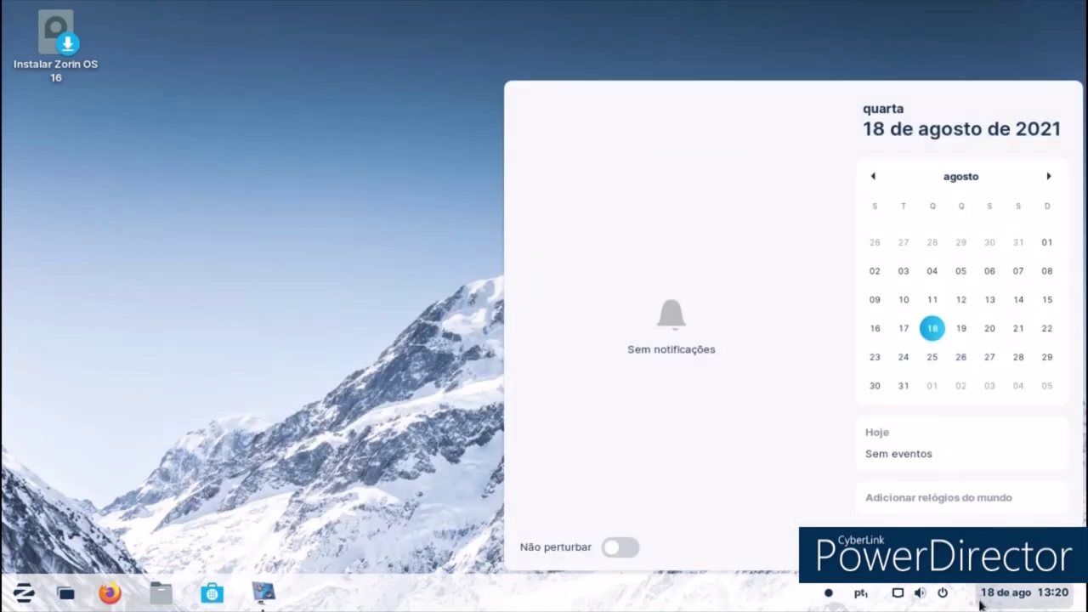
left_click(947, 598)
left_click(947, 598)
mouse_move(861, 593)
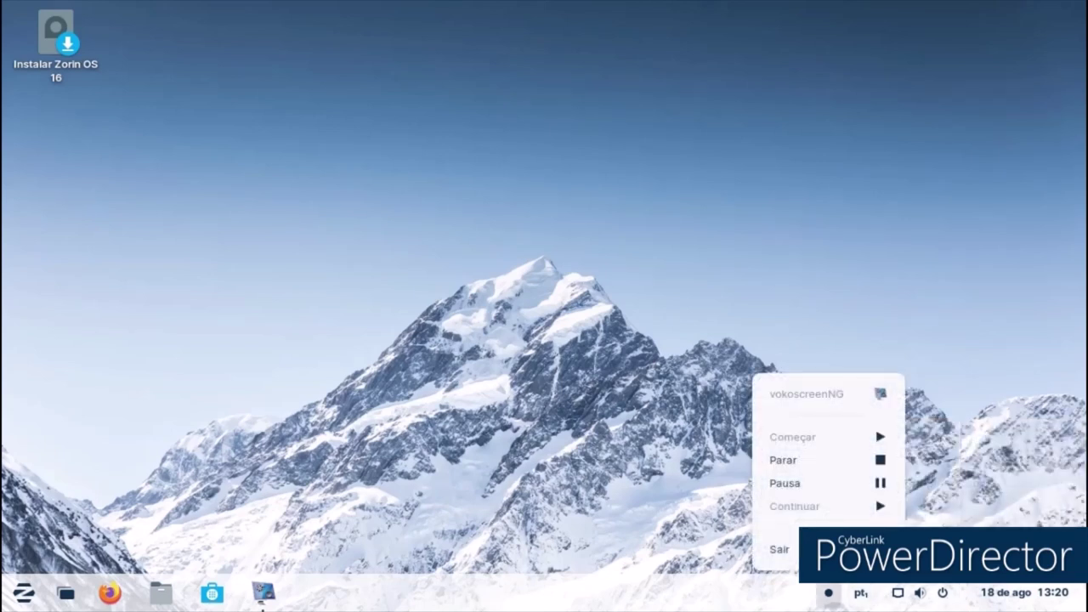
left_click(551, 540)
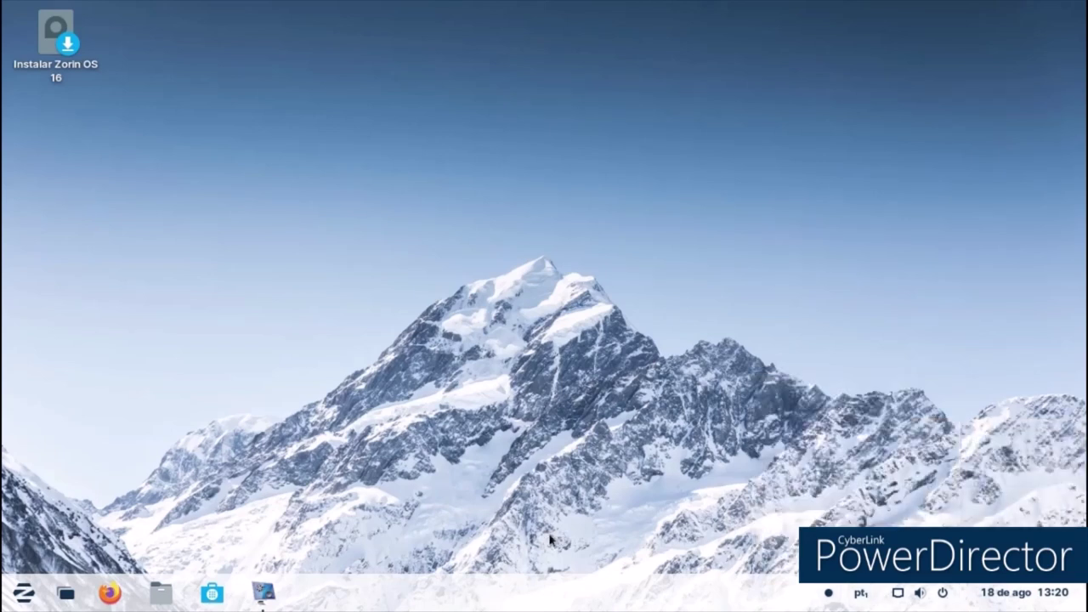
left_click(829, 592)
left_click(829, 593)
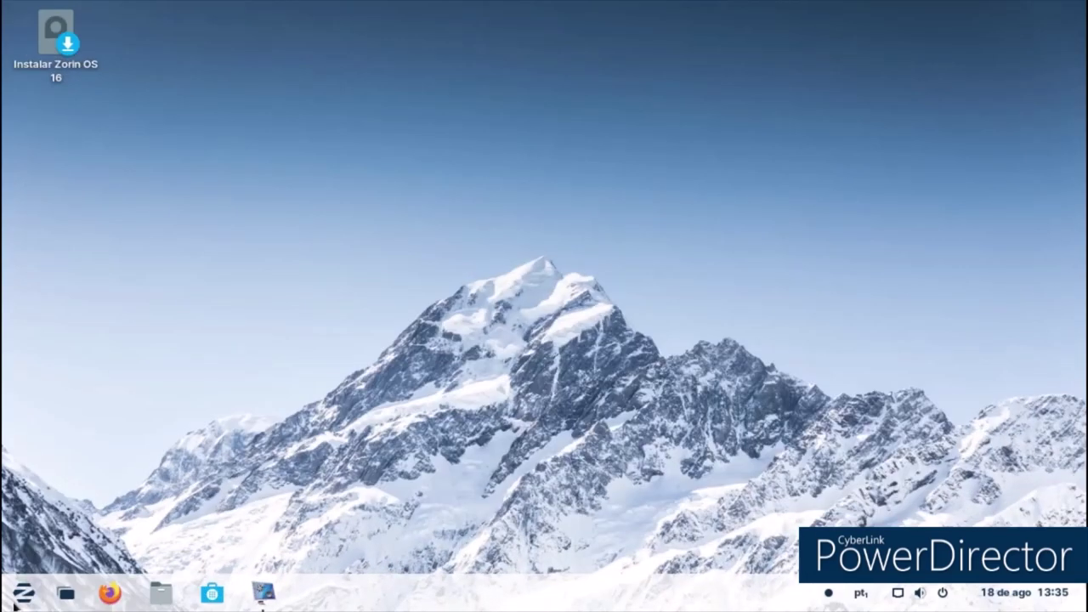
Step: Show the application menu briefly, open the system settings from the desktop, and go to the Fundo page
left_click(15, 603)
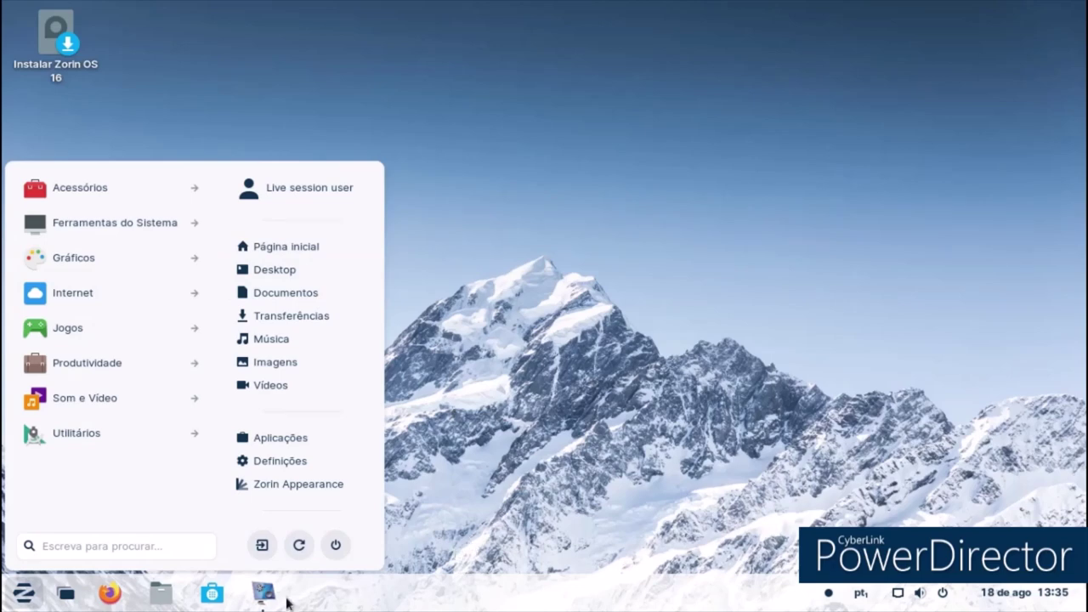
right_click(529, 175)
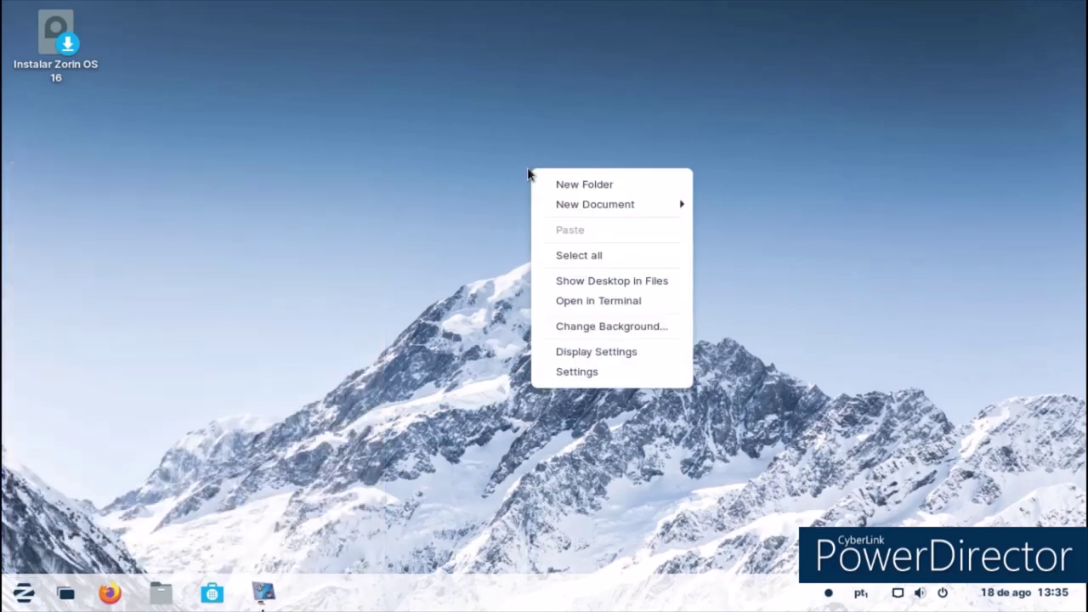
left_click(556, 372)
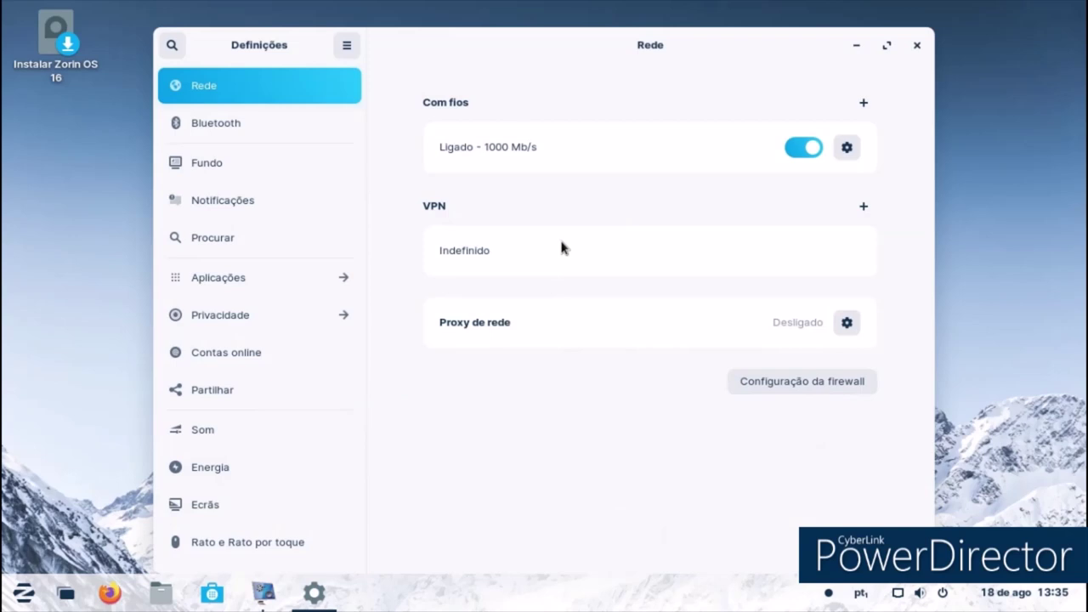
left_click(225, 125)
left_click(230, 182)
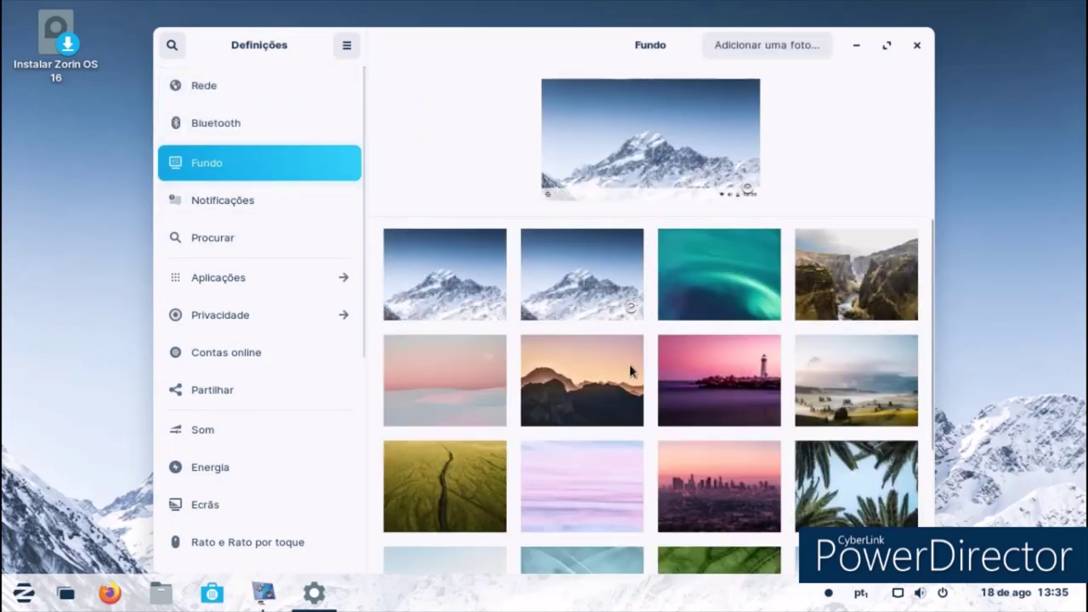
Step: Try the sunset mountain, desert and turquoise wave wallpapers, and minimize the settings window to view the desktop
left_click(611, 378)
scroll(584, 386, "down", 3)
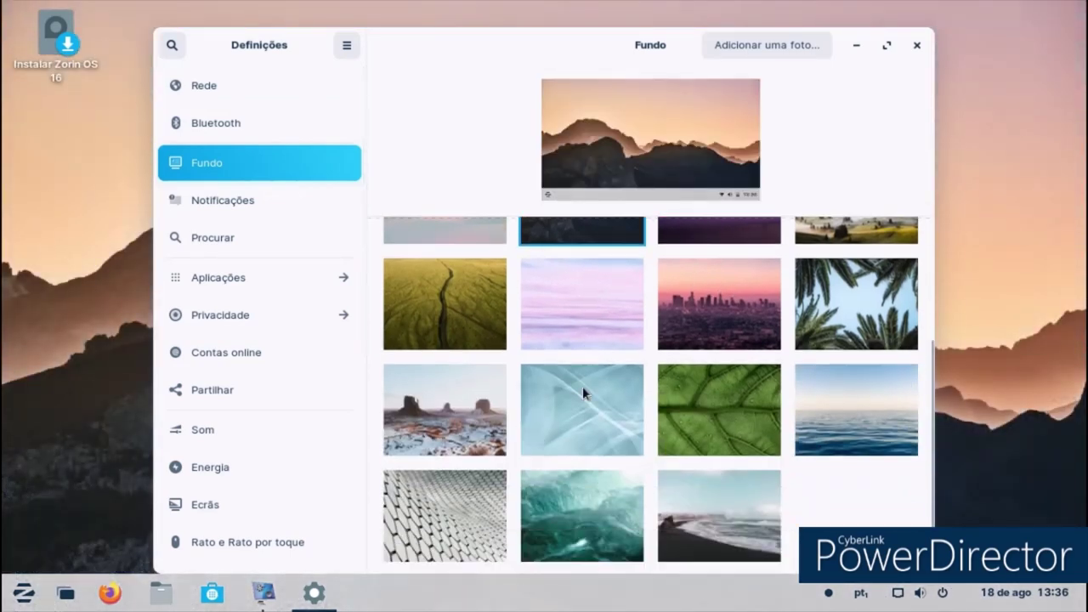
left_click(444, 430)
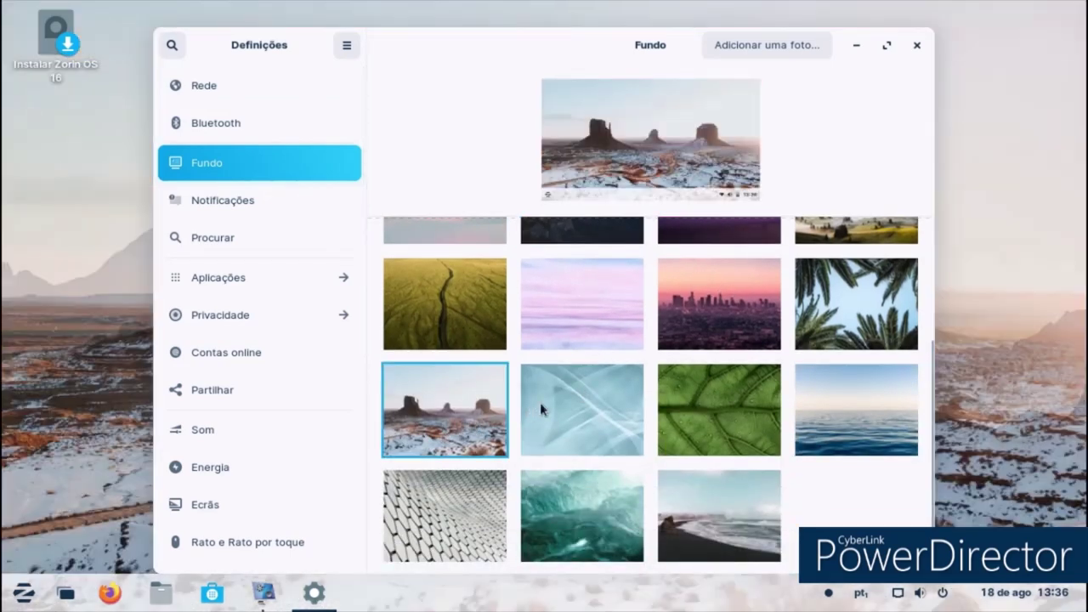
left_click(587, 511)
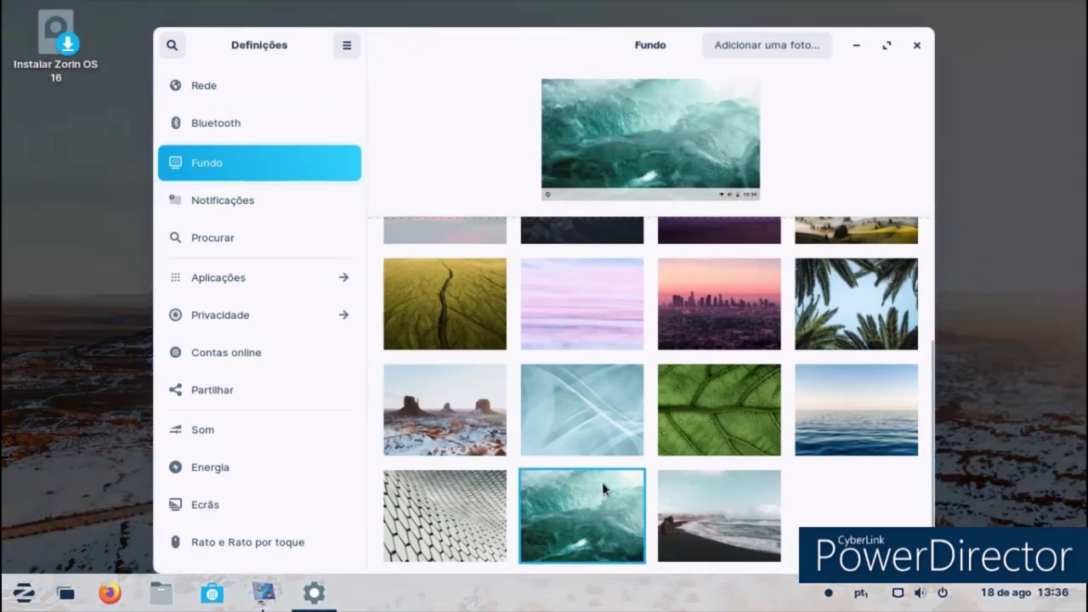
left_click(855, 45)
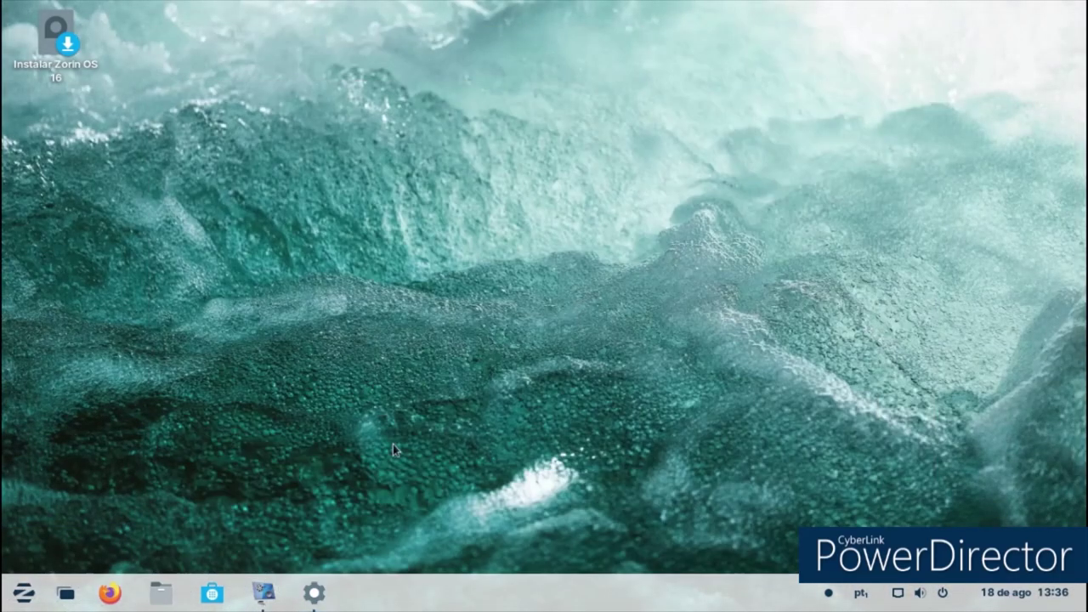
Step: Restore the settings window and set the pink and lilac striped image as the wallpaper
left_click(334, 598)
left_click(334, 598)
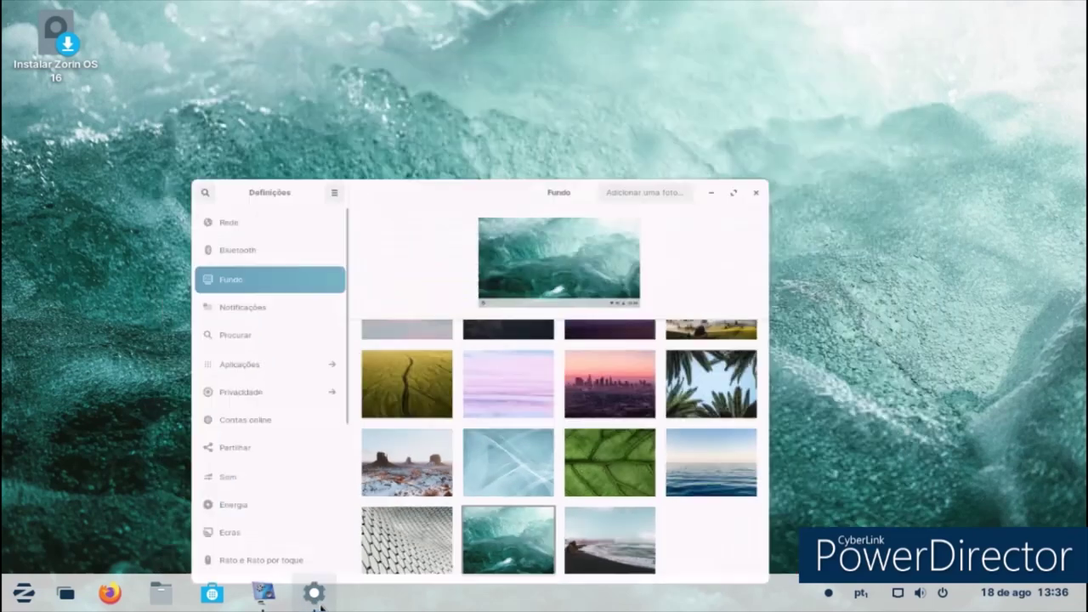
left_click(334, 598)
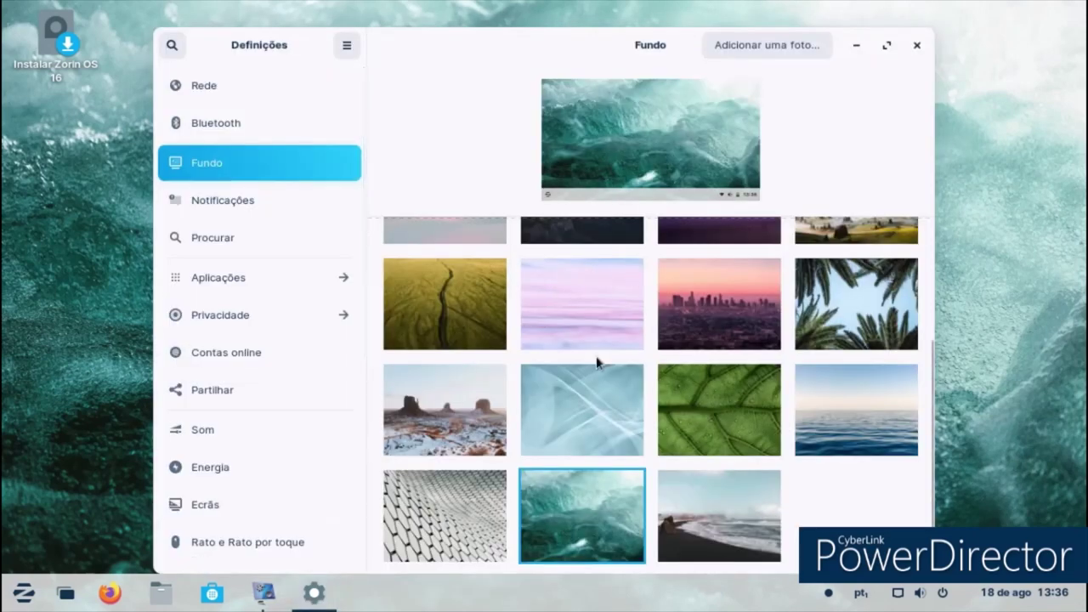
left_click(583, 338)
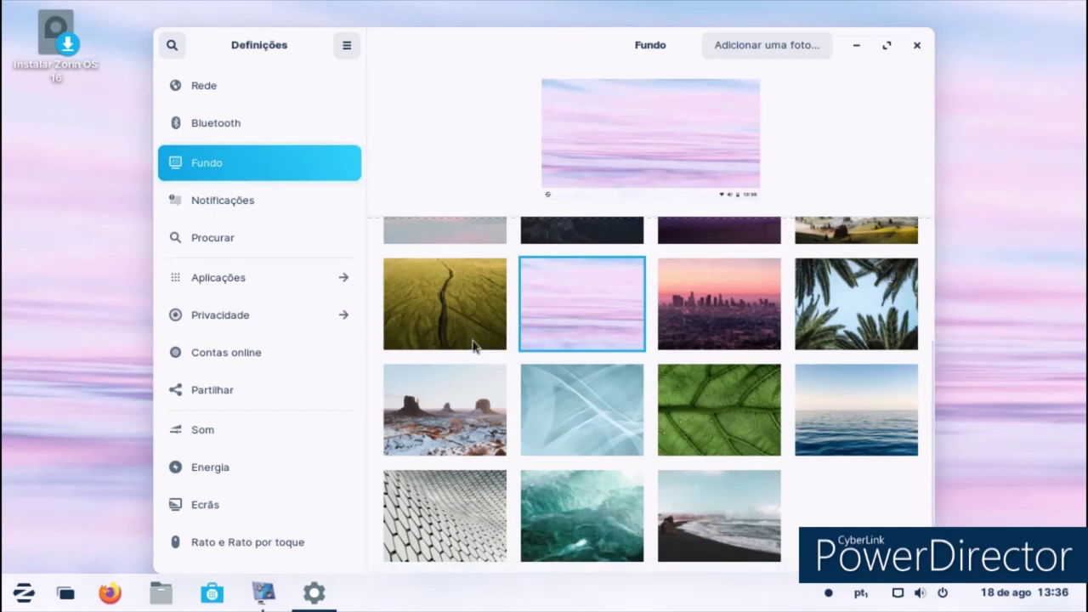
Step: Go to the Procurar settings and turn on search results for Aplicações and Metereologia
left_click(236, 200)
left_click(283, 242)
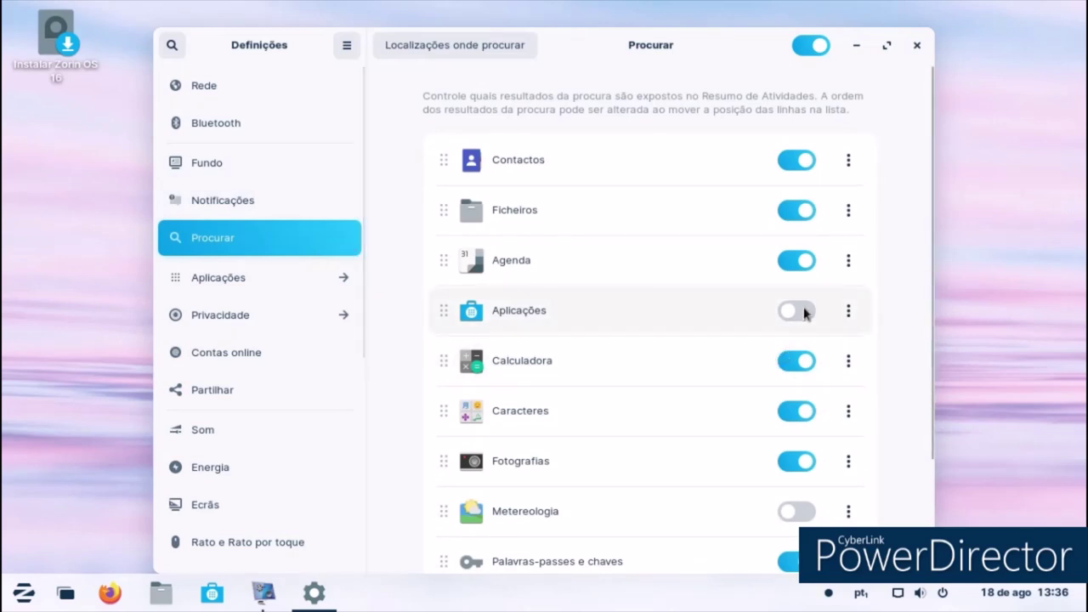
left_click(787, 323)
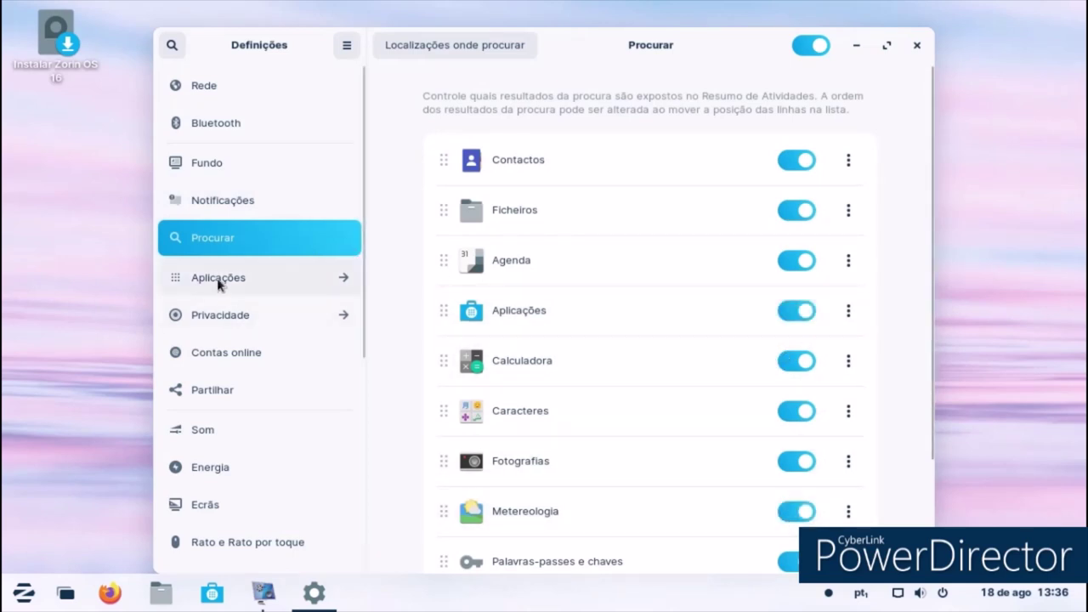
Step: Browse the installed programs in the Aplicações settings, view the Configuração da firewall entry, and close the settings
left_click(289, 279)
scroll(220, 359, "down", 10)
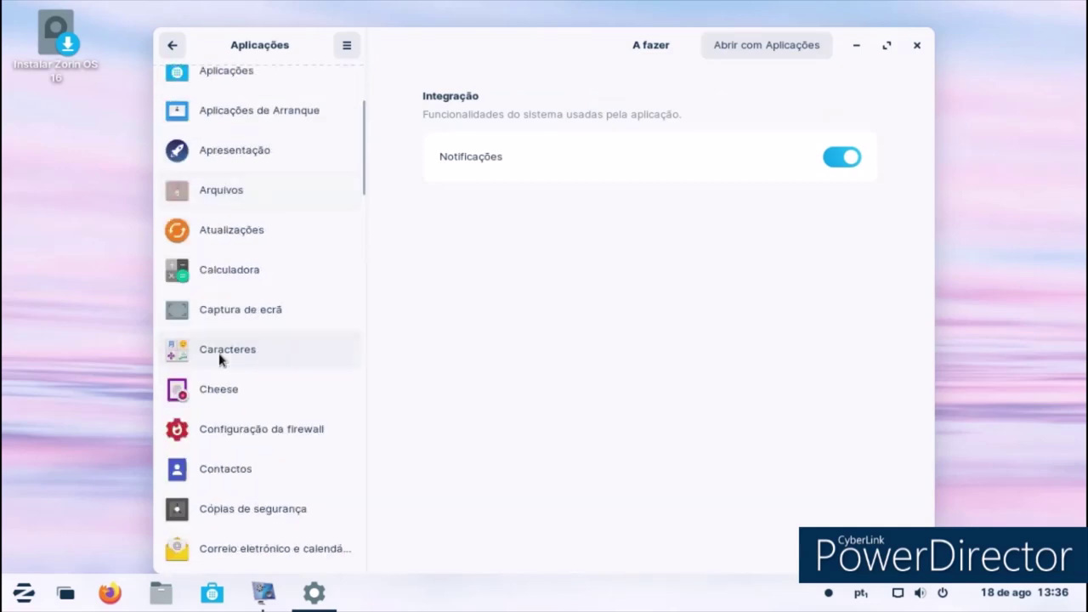
scroll(233, 335, "up", 4)
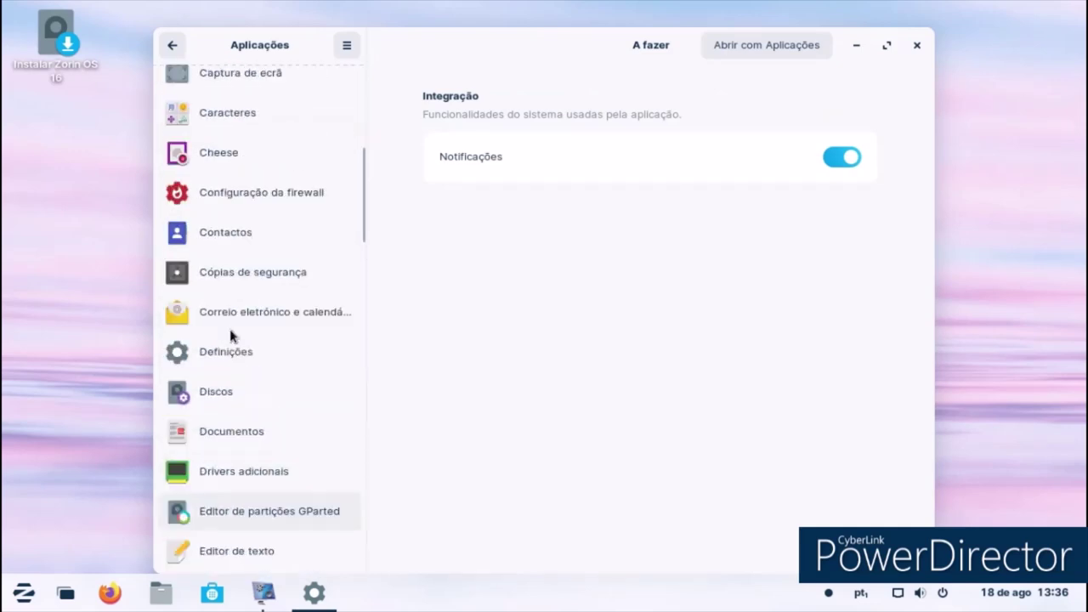
left_click(234, 196)
scroll(231, 374, "down", 5)
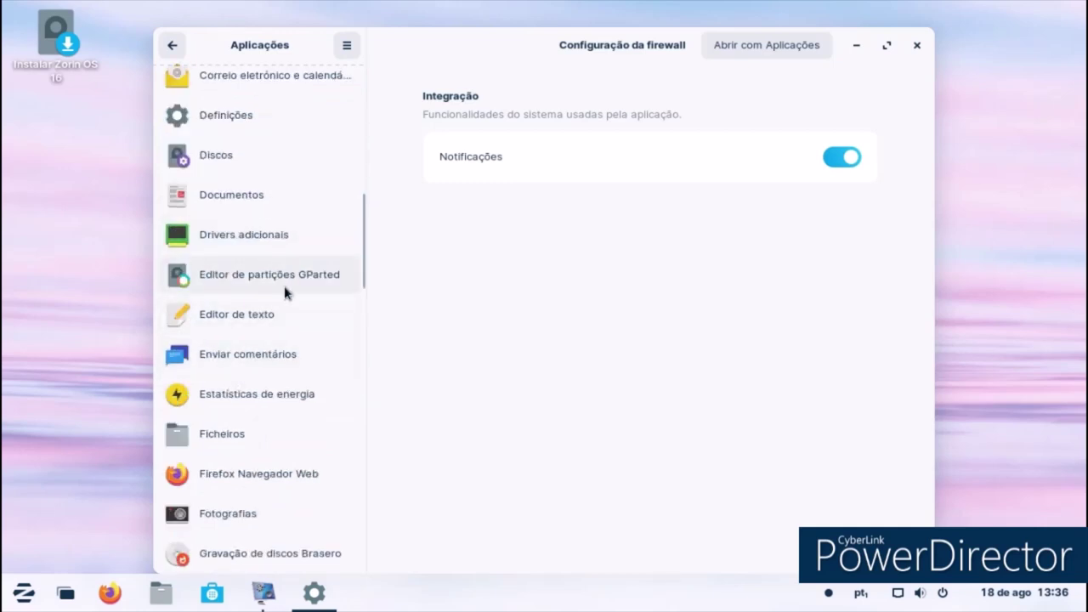
scroll(282, 289, "down", 8)
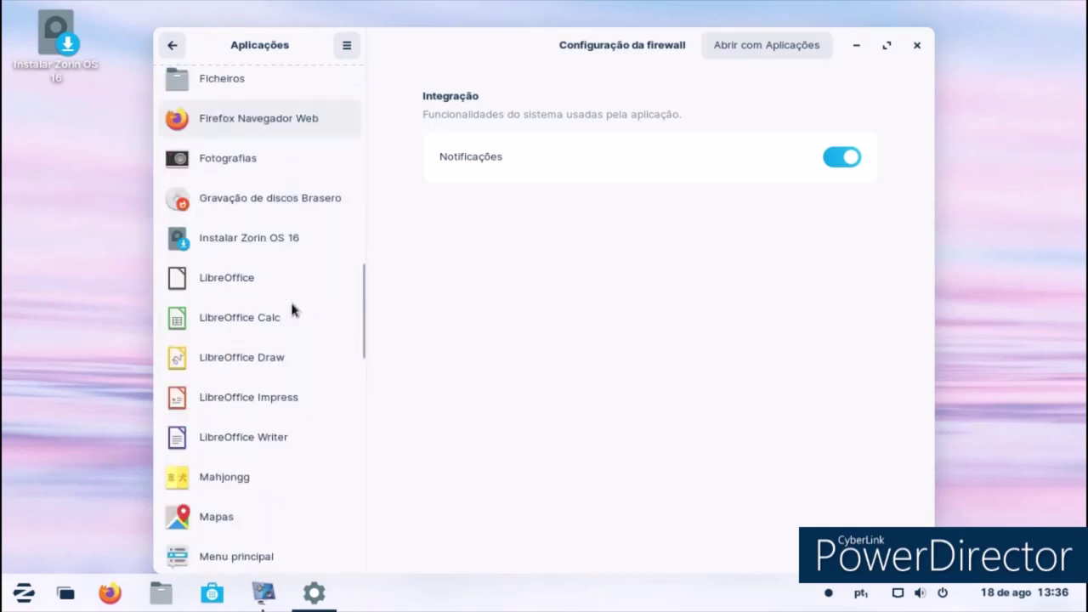
left_click(270, 134)
left_click(917, 45)
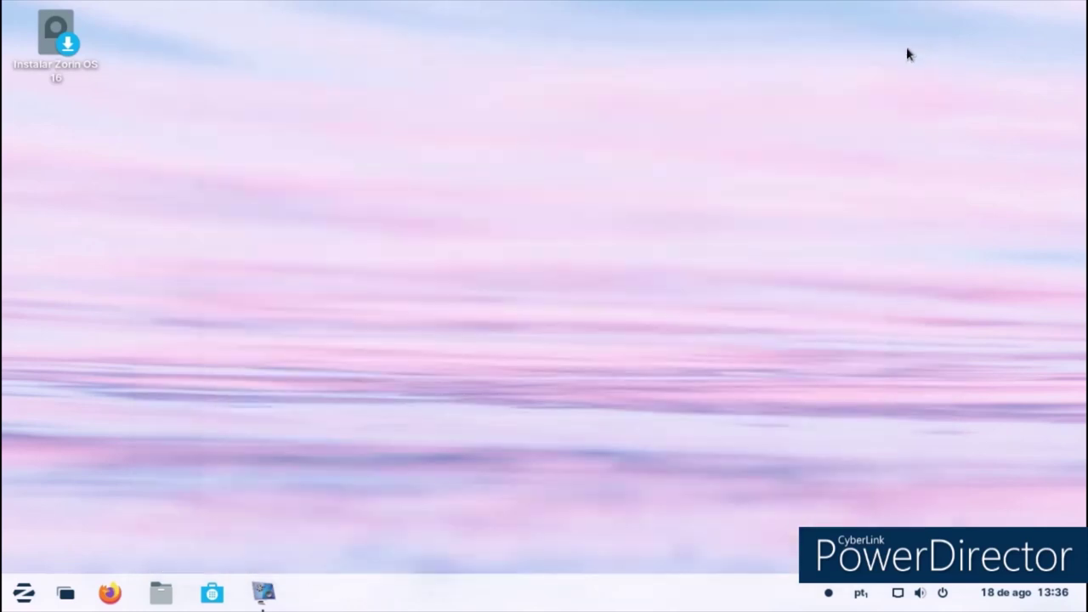
Step: Open Firefox, show a new empty tab in place of the Zorin start page, and close the browser
left_click(109, 593)
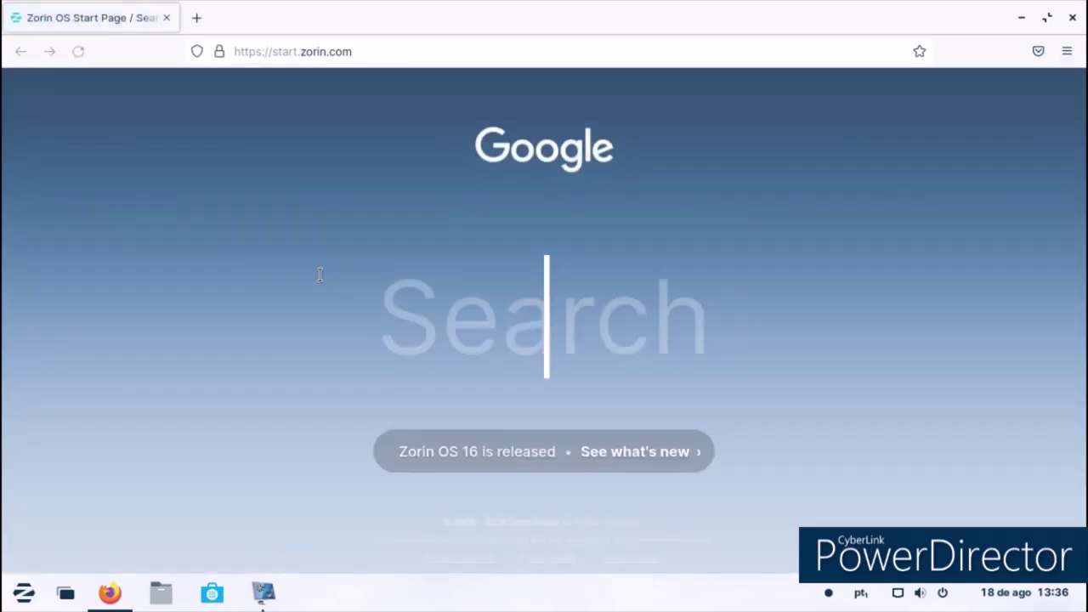
left_click(198, 18)
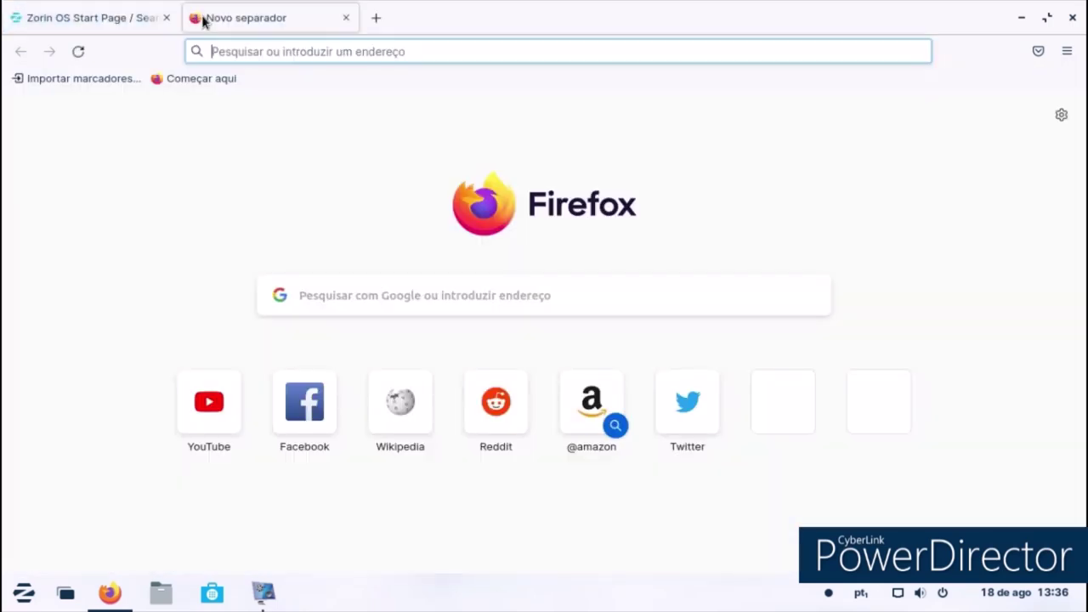
left_click(166, 18)
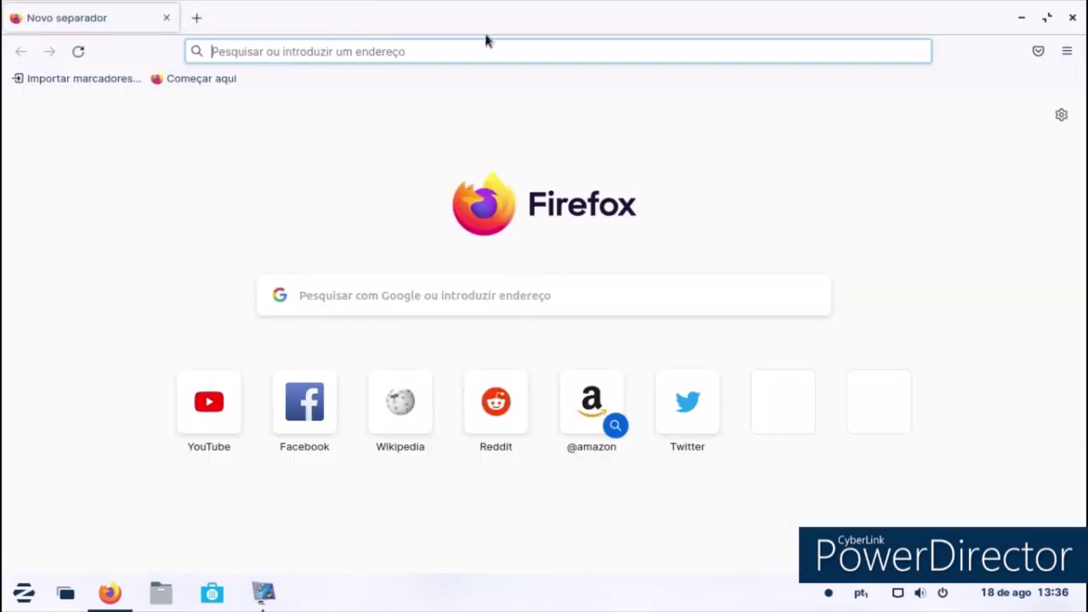
left_click(1071, 18)
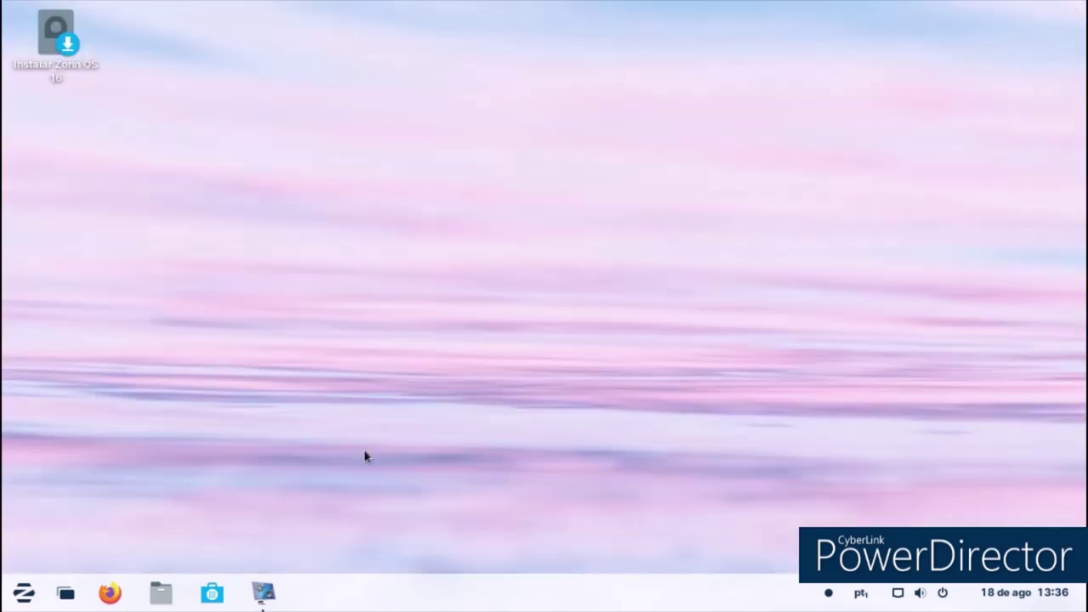
Step: Browse the Ferramentas do Sistema category of the application menu and open Zorin Appearance from it
left_click(23, 593)
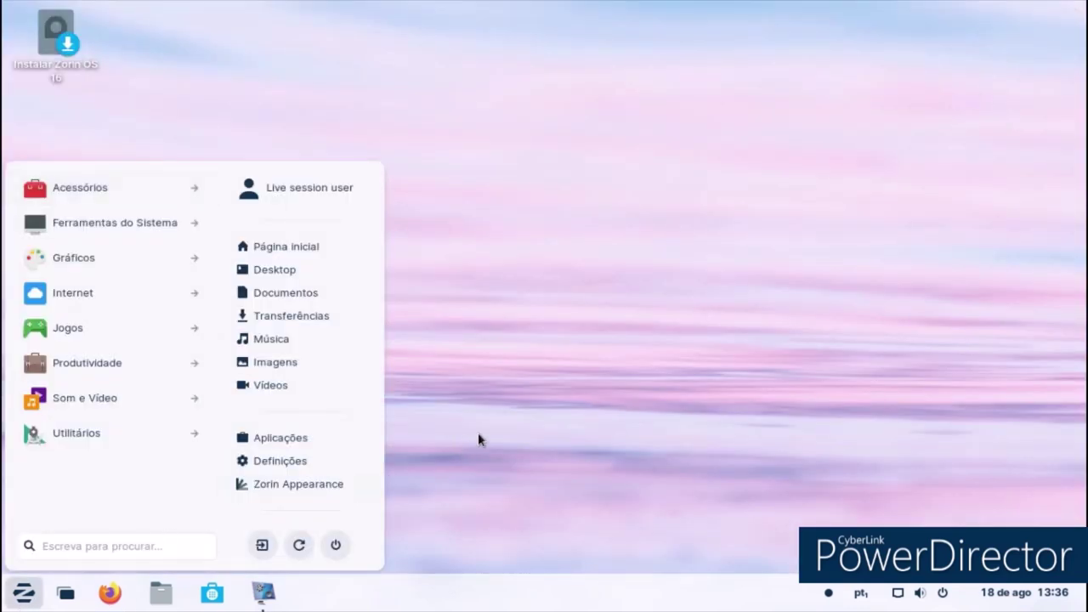
left_click(125, 231)
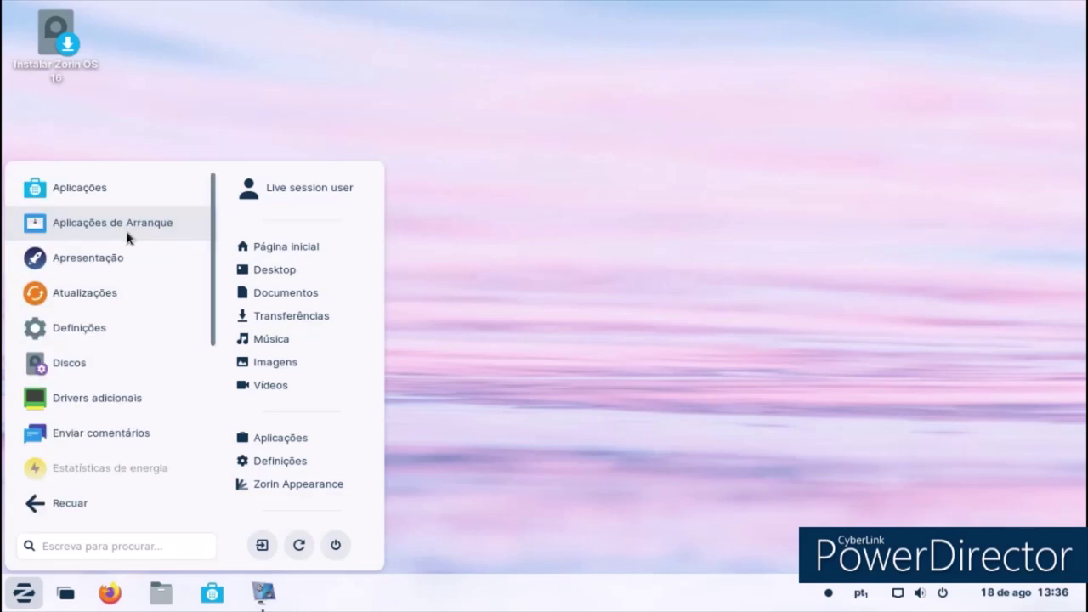
scroll(125, 237, "down", 5)
scroll(125, 250, "down", 3)
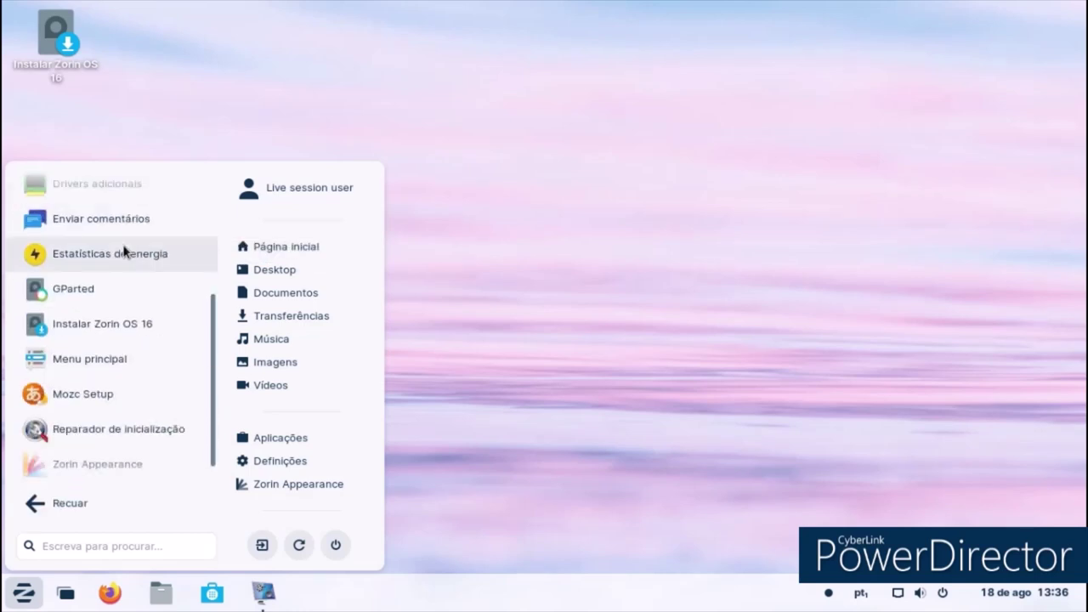
left_click(125, 451)
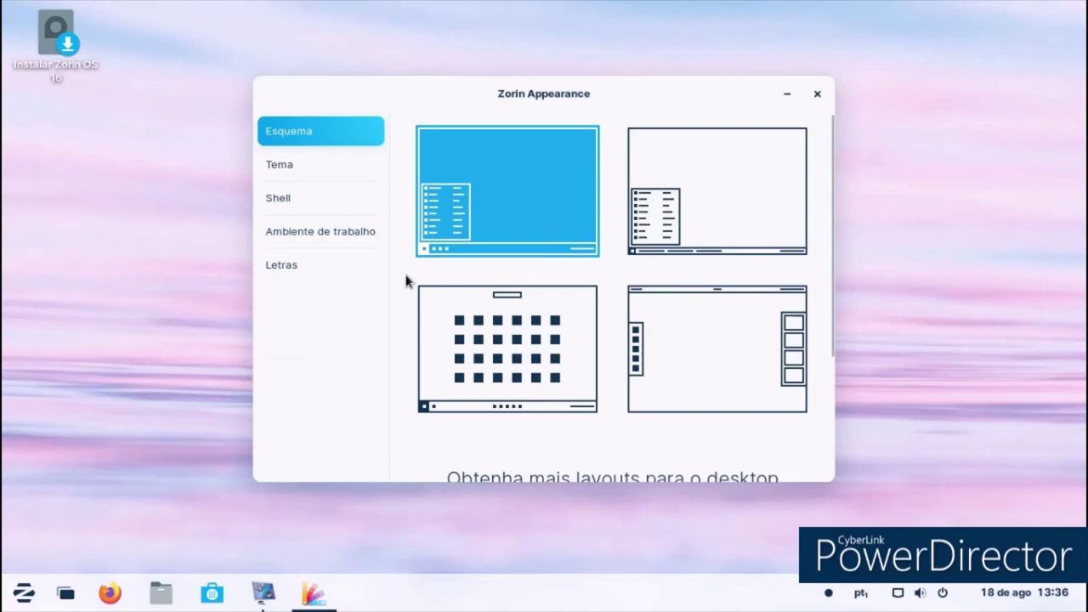
Step: Set the Tema accent colour to green and open the file manager to view the Pasta pessoal folder
left_click(302, 173)
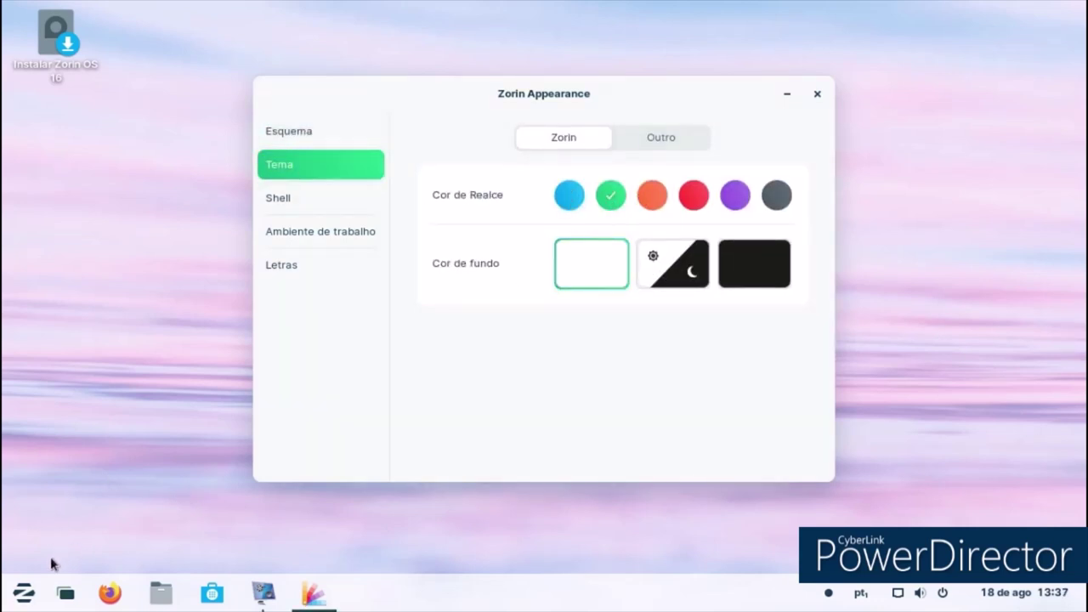
left_click(23, 593)
left_click(109, 145)
left_click(161, 593)
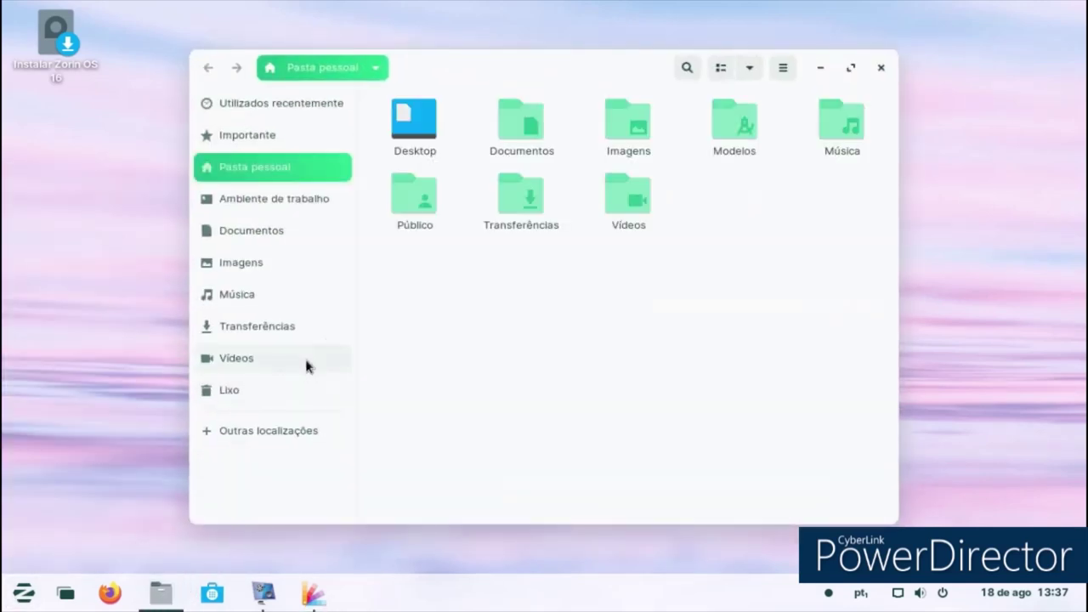
Step: View the Importante location in the file manager, return to Pasta pessoal, and move the window off Zorin Appearance
left_click(274, 137)
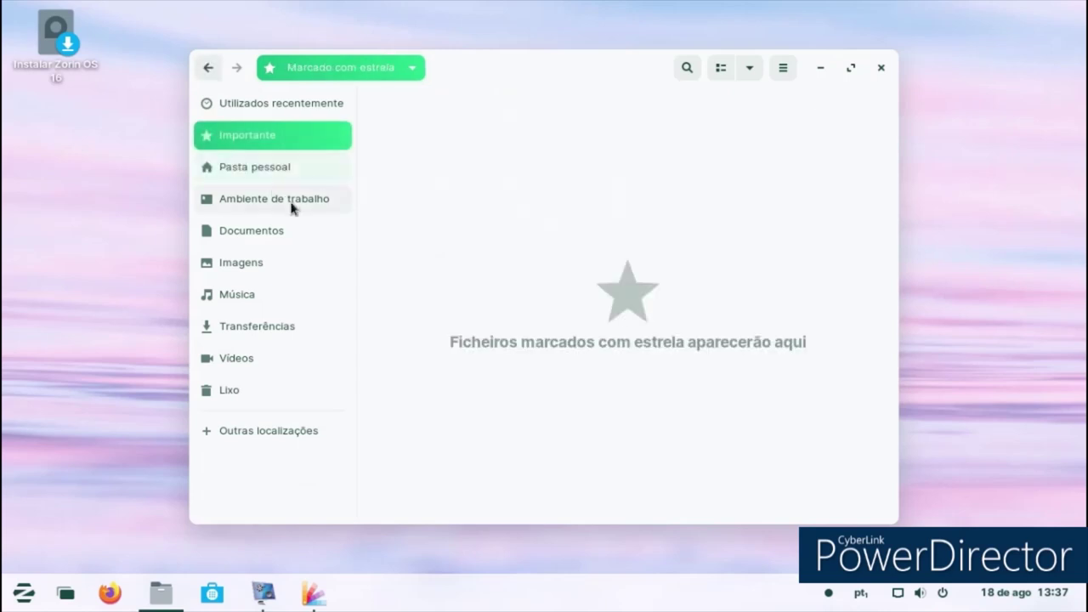
left_click(251, 172)
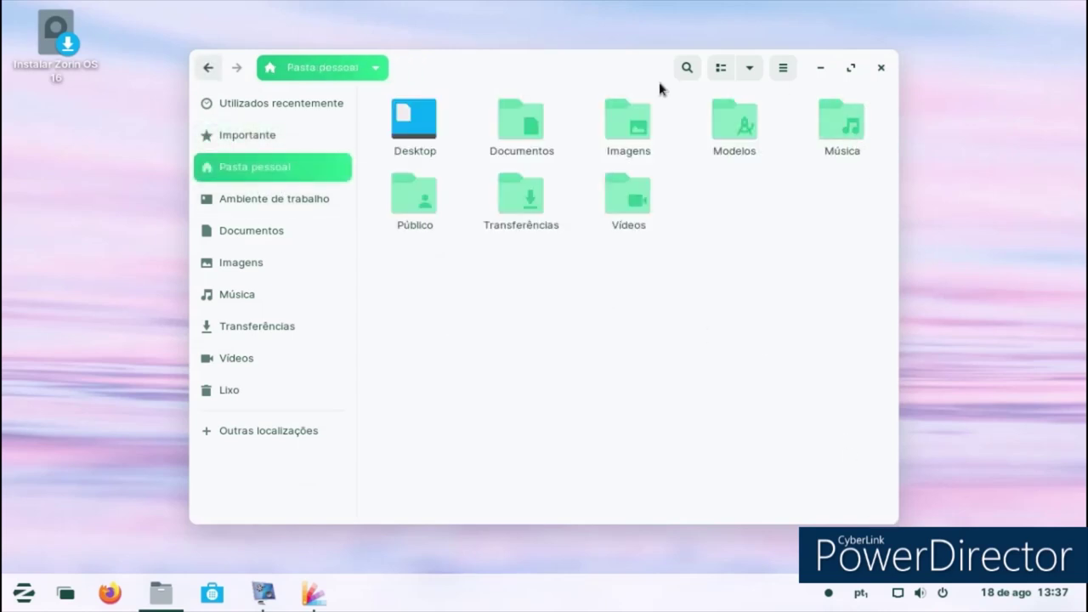
left_click_drag(593, 66, 542, 222)
Step: Set the Tema accent colour to orange, and arrange Zorin Appearance beside a smaller file manager window
left_click(652, 209)
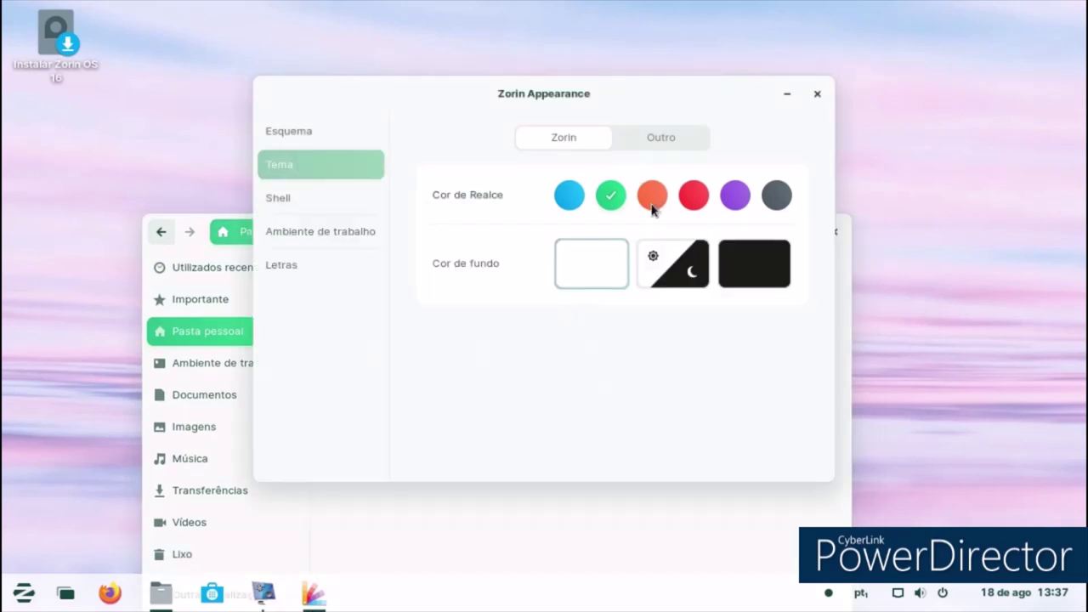
left_click_drag(756, 48, 756, 52)
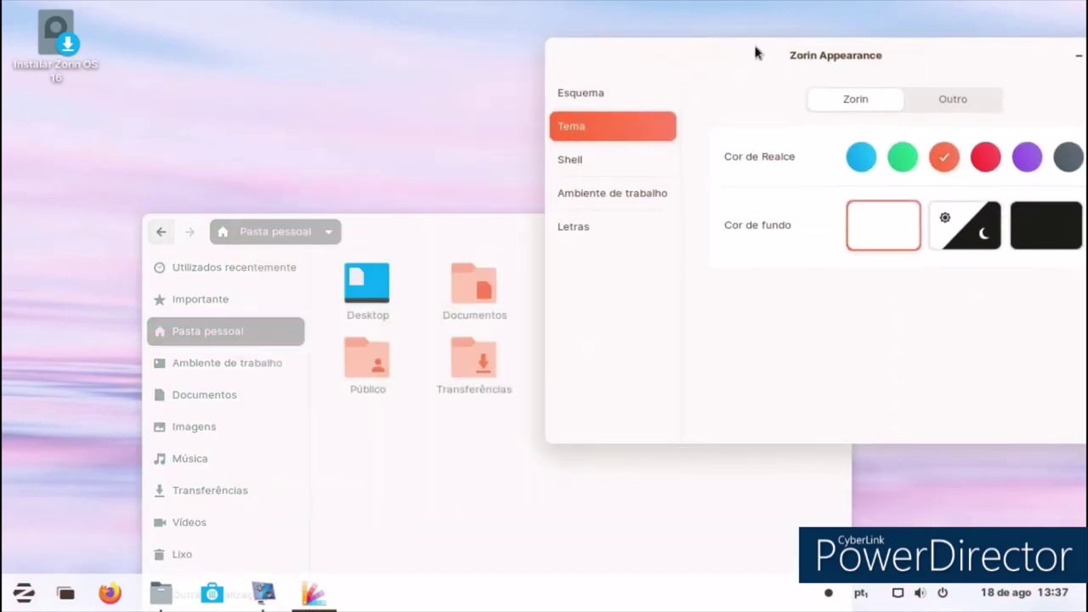
left_click_drag(401, 232, 308, 94)
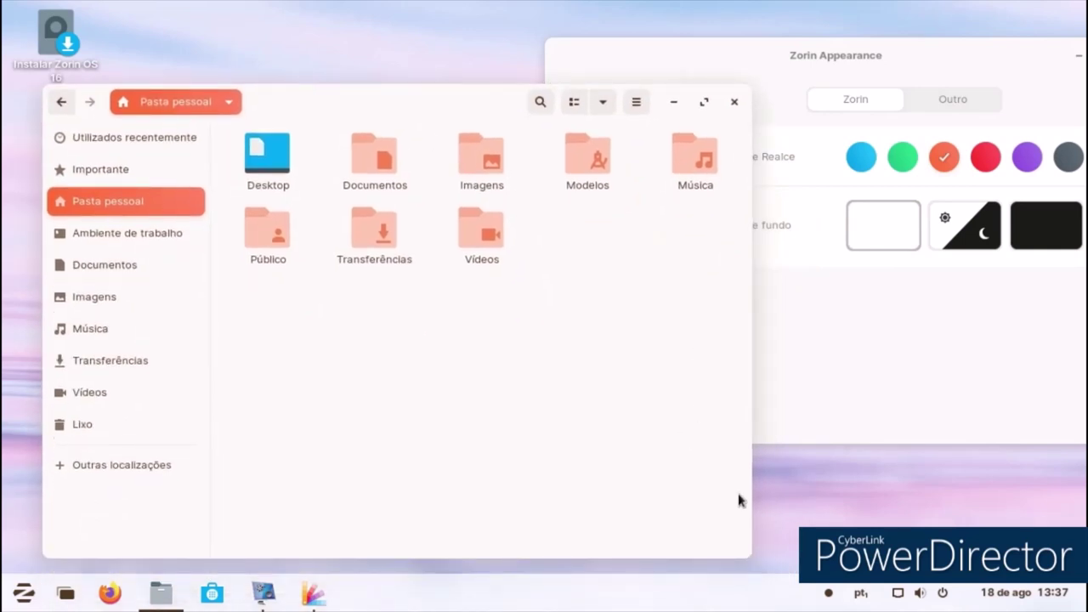
left_click_drag(746, 561, 579, 496)
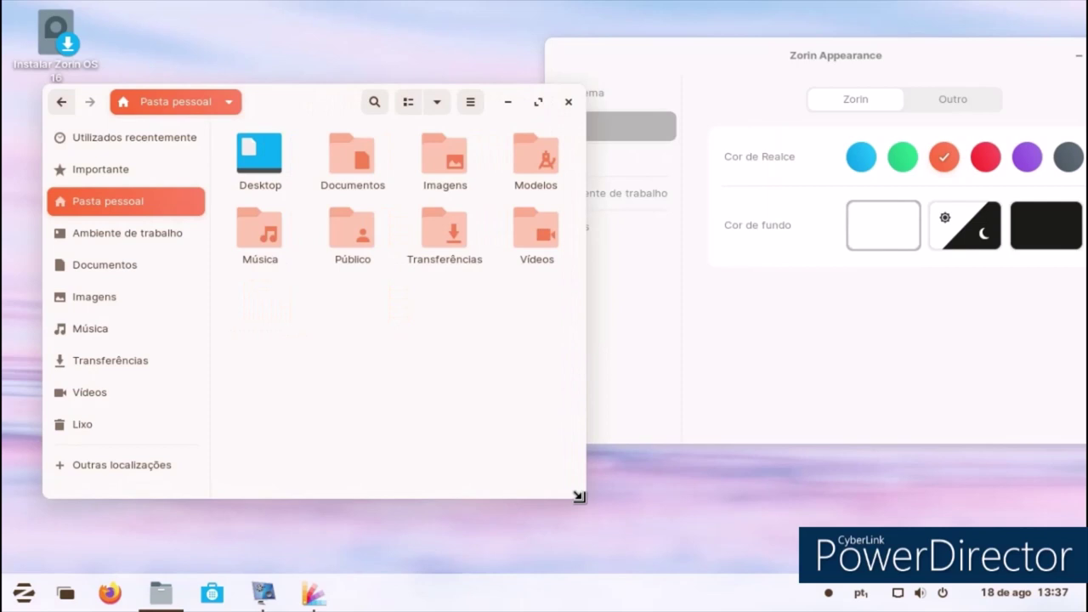
Step: Try the red, purple and grey accent colours in Zorin Appearance, and set the accent back to green
left_click(856, 340)
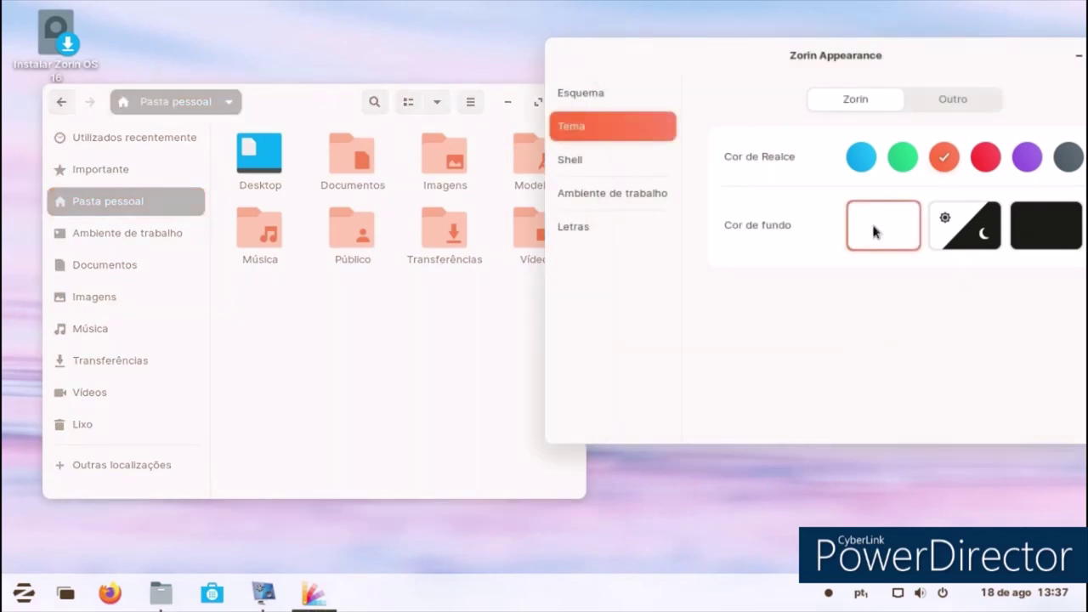
left_click(984, 157)
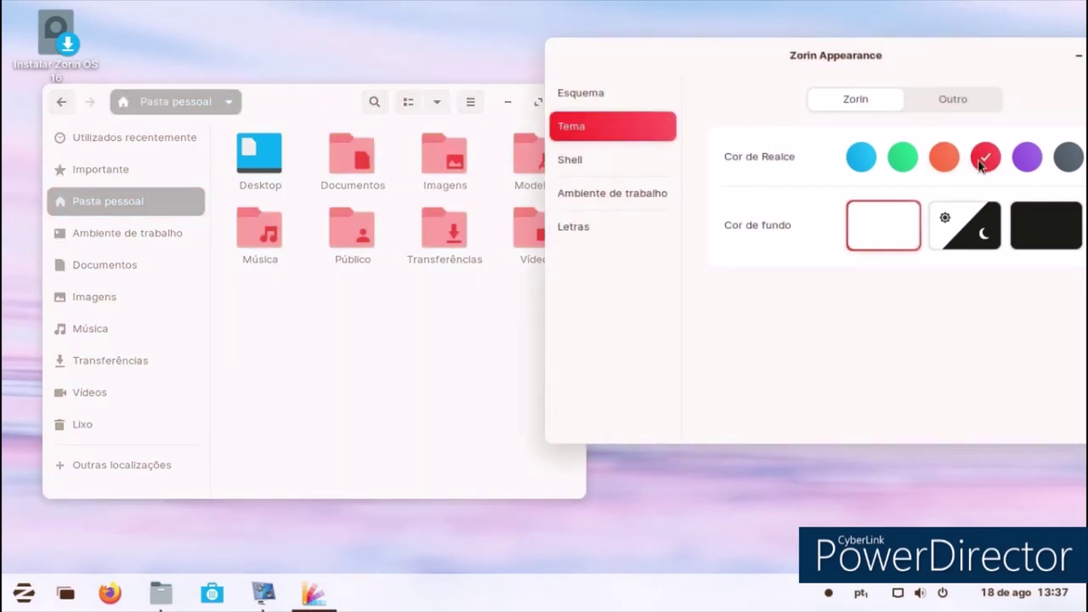
left_click(1027, 158)
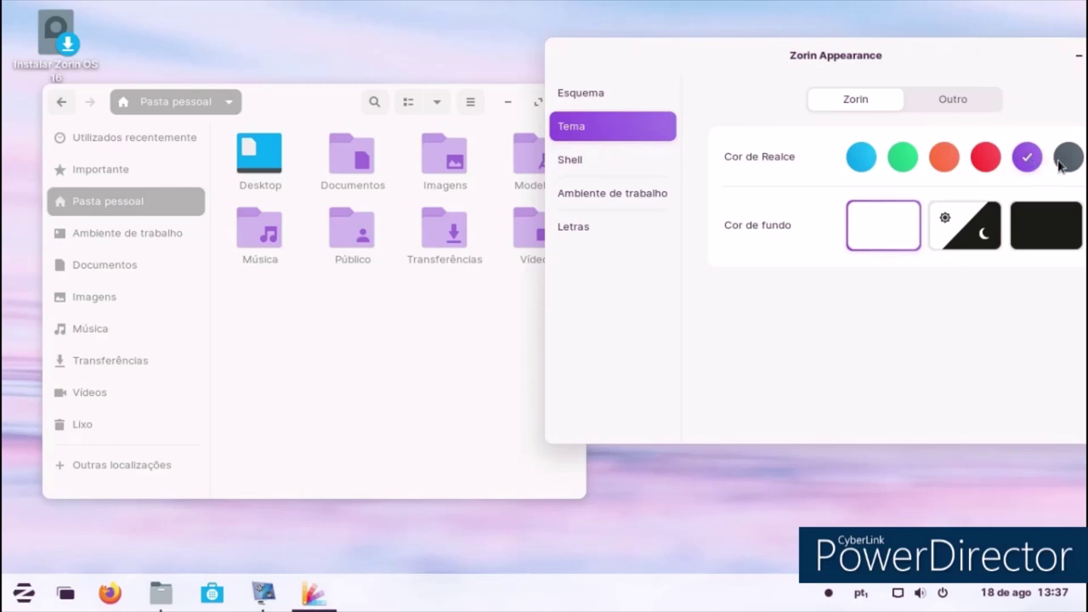
left_click(1060, 164)
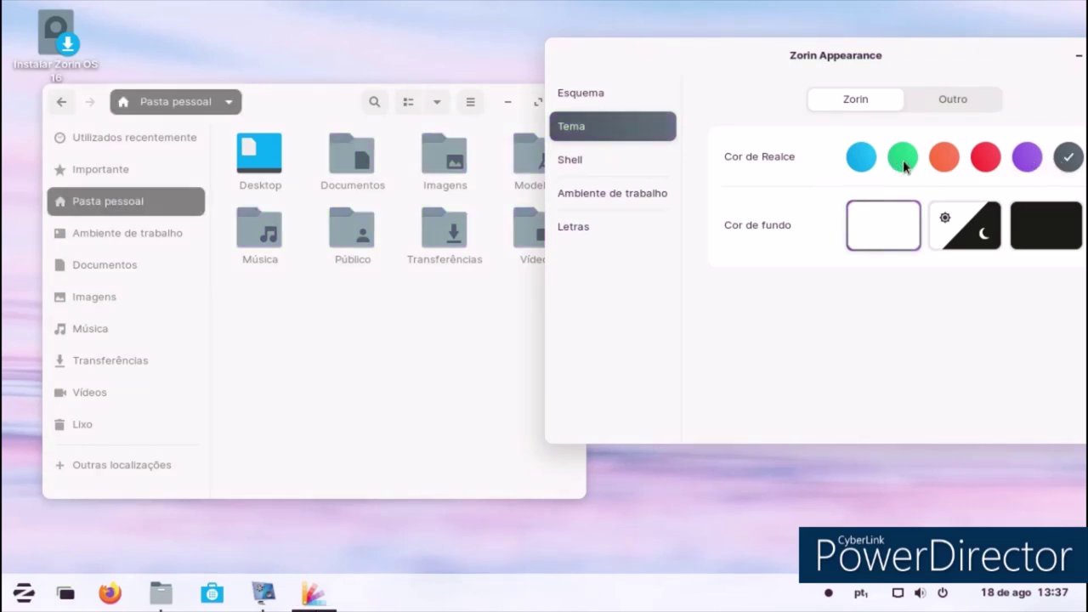
left_click(903, 160)
Step: Open the live session account's settings from the application menu, set its picture to the bicycle image, and close the settings
left_click(40, 602)
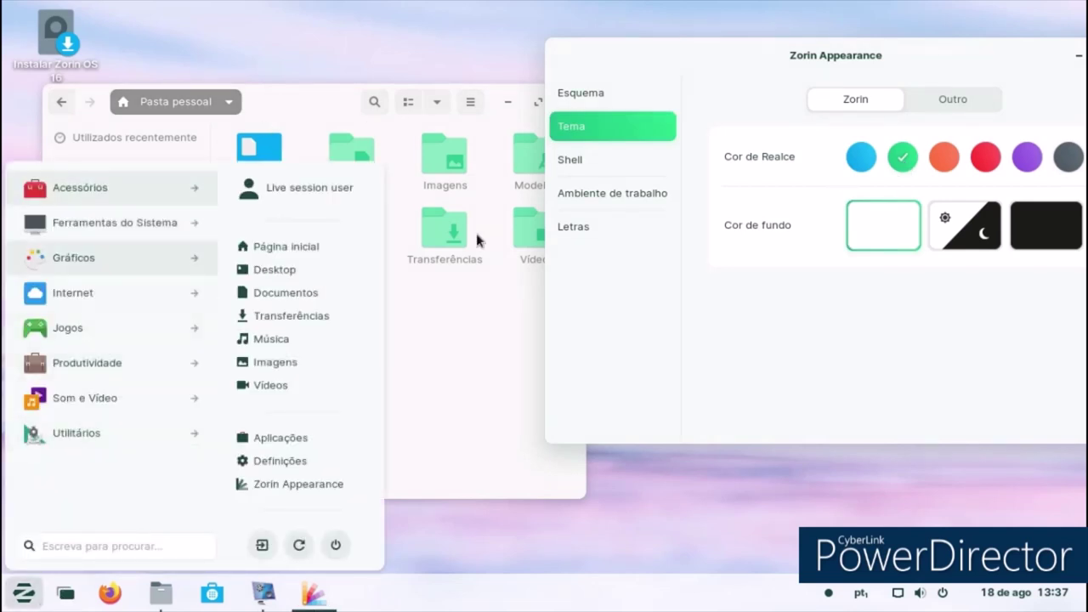
left_click(605, 533)
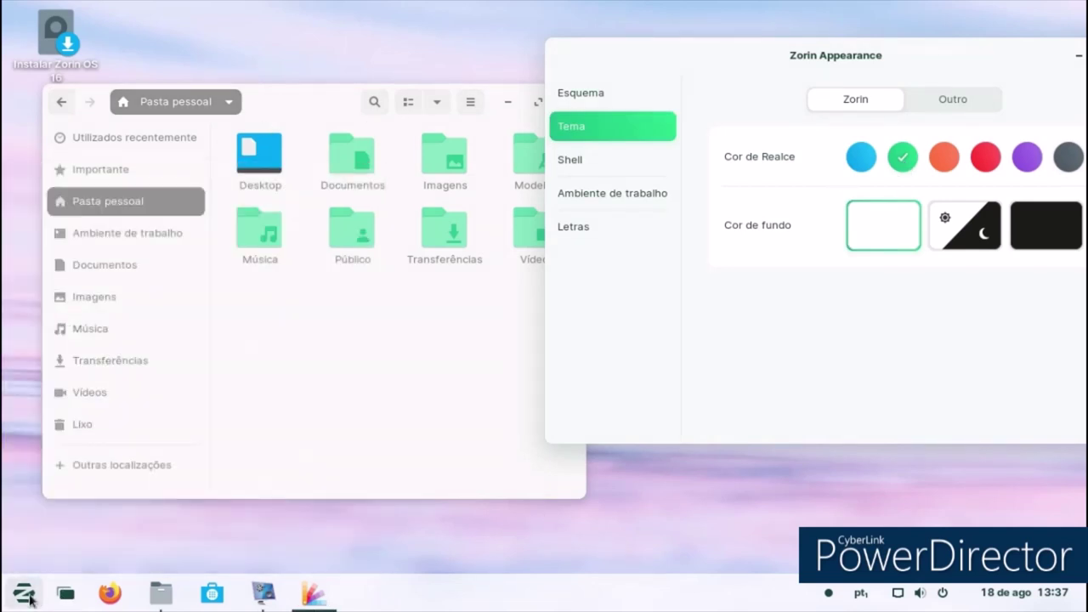
left_click(29, 599)
key("Escape")
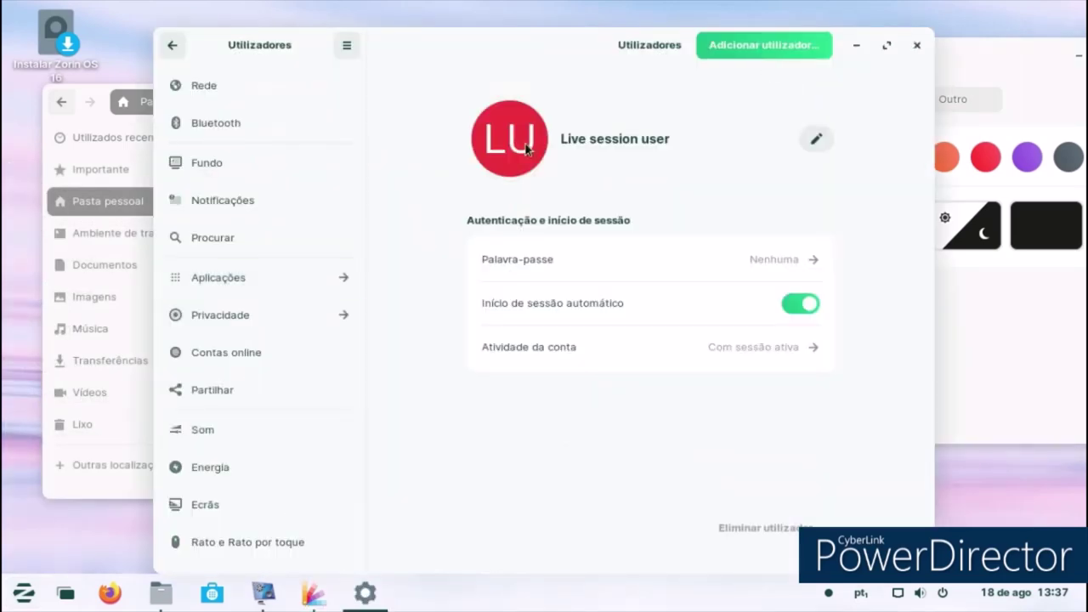
left_click(815, 140)
left_click(510, 138)
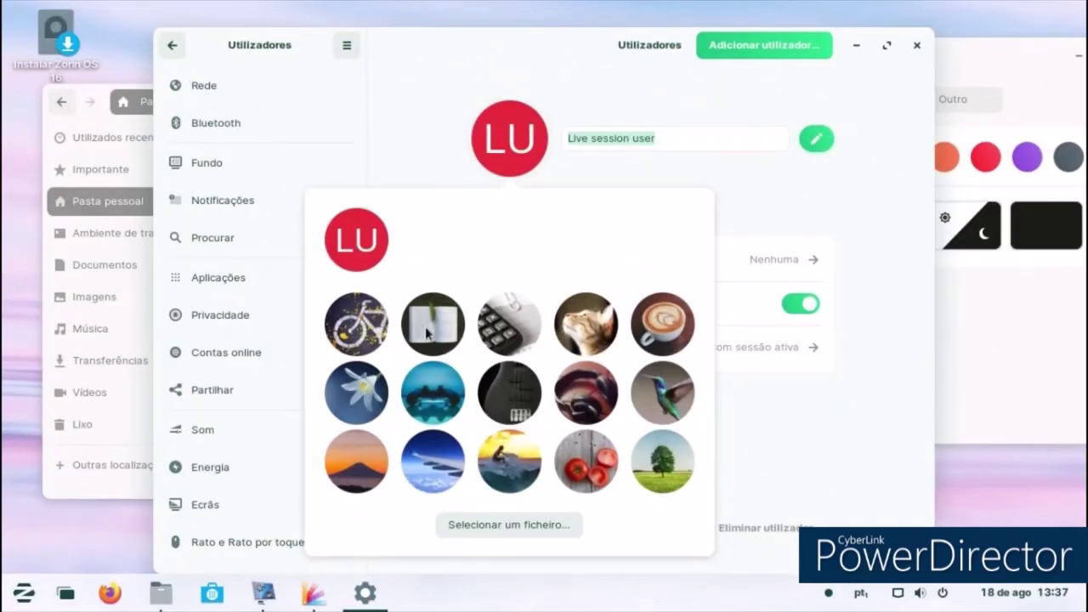
left_click(352, 318)
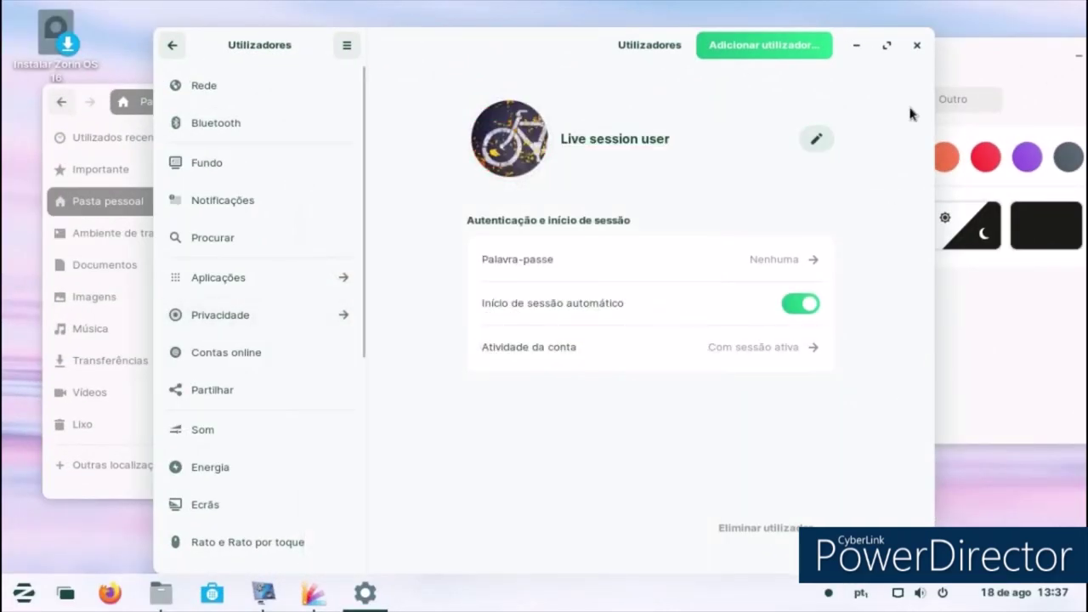
left_click(925, 51)
Step: Move Zorin Appearance over the file manager, and view its Shell, Ambiente de trabalho and Letras sections
left_click_drag(869, 53, 560, 53)
left_click(258, 158)
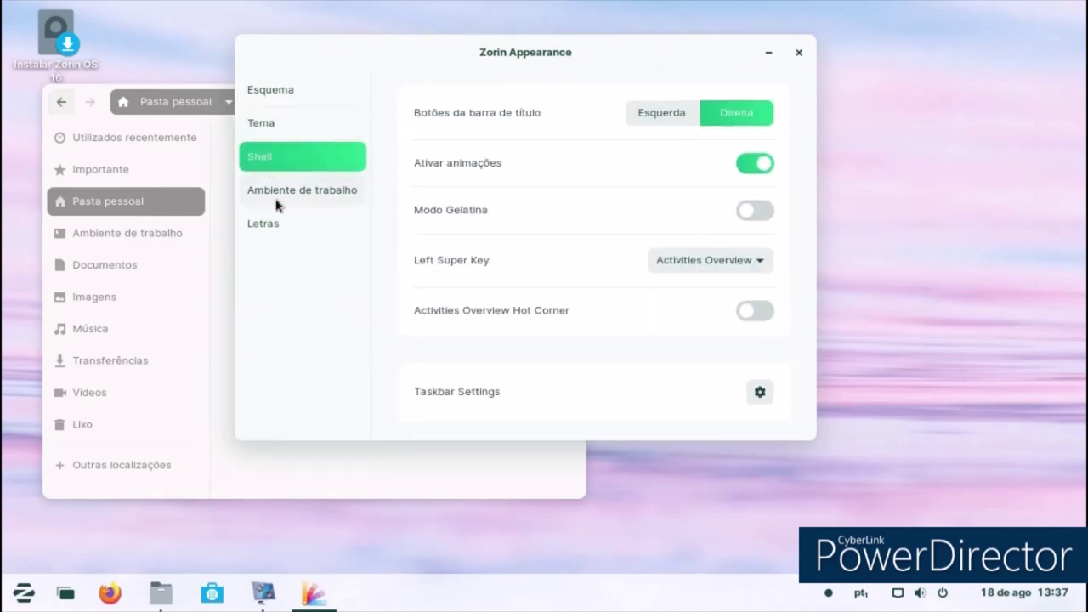
left_click(276, 202)
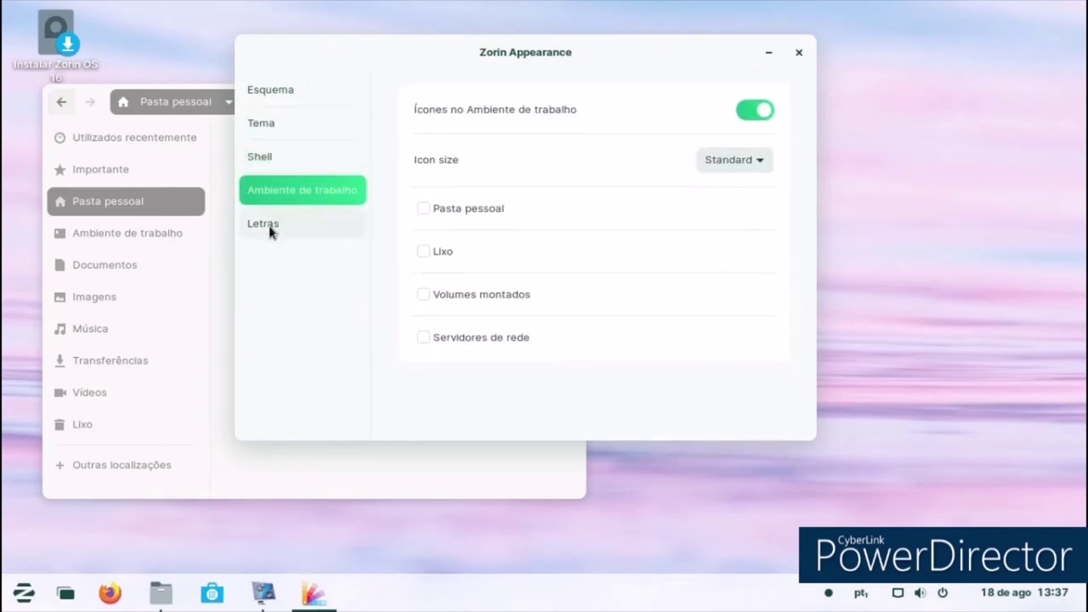
left_click(268, 226)
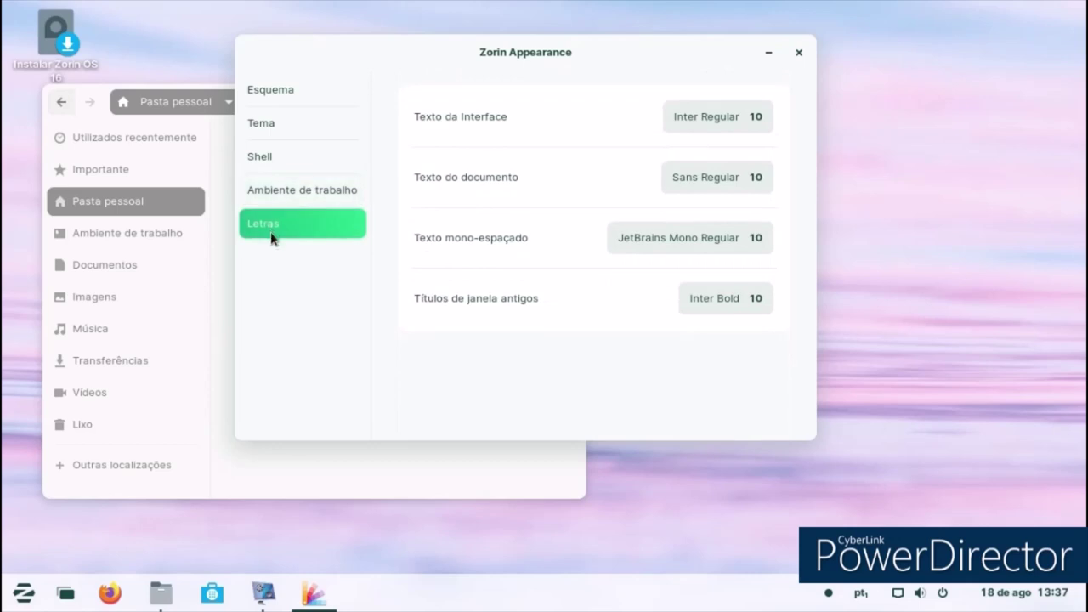
Step: Close the file manager and Zorin Appearance windows
left_click(259, 484)
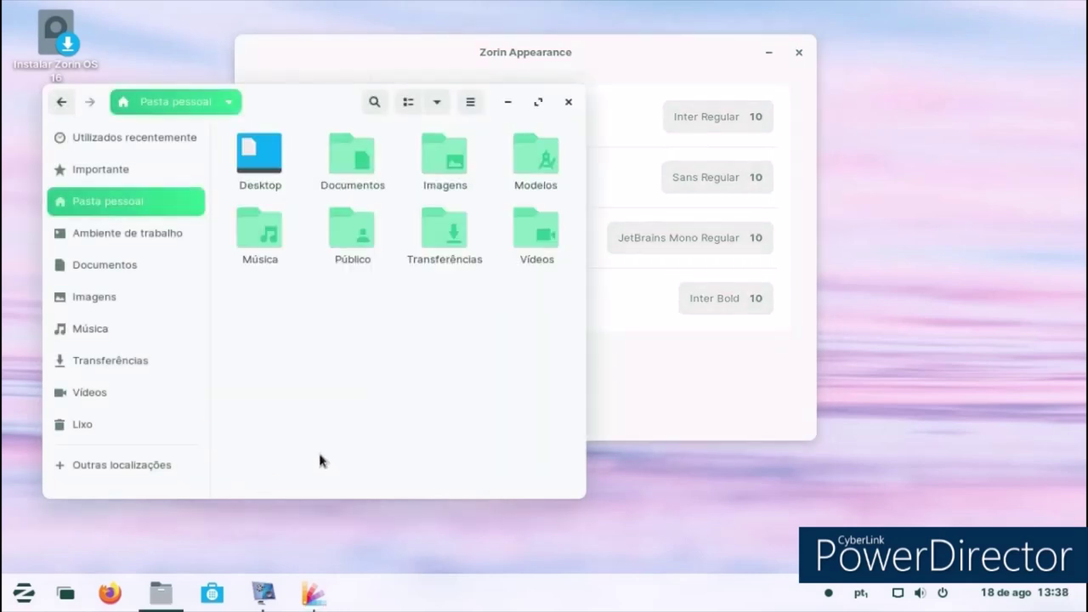
left_click(569, 102)
left_click(798, 52)
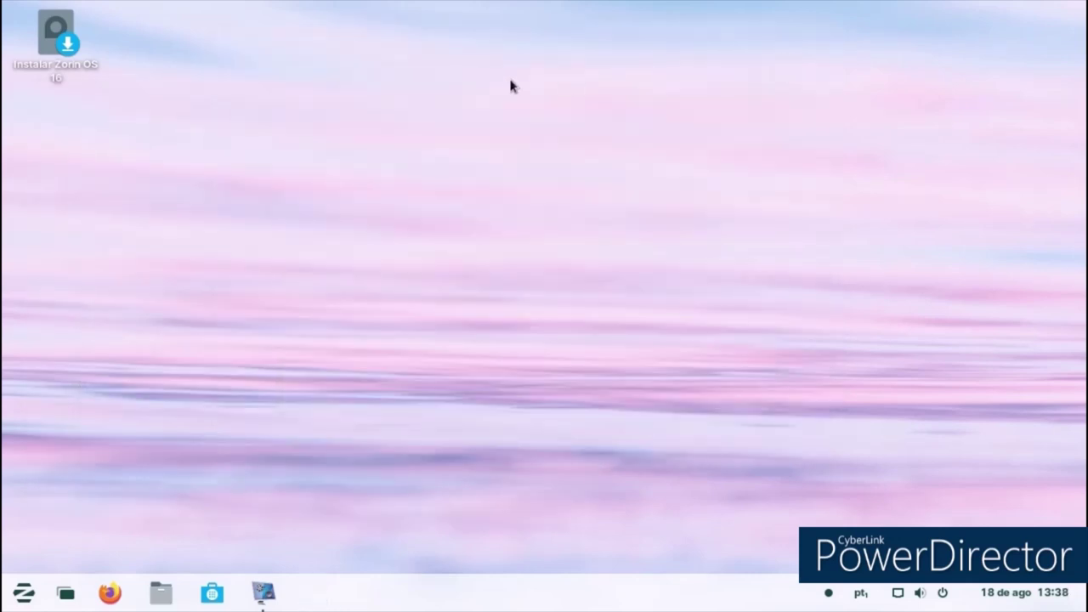
Step: Set the desktop background to the pink sky and dunes wallpaper in the Fundo settings, and close the settings
right_click(509, 86)
left_click(513, 274)
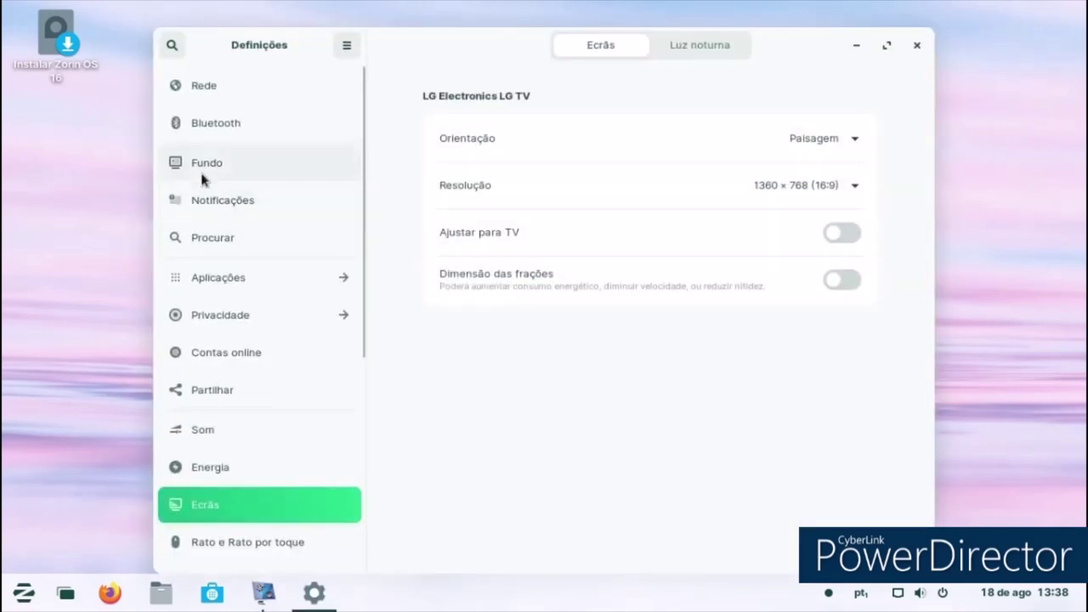
left_click(200, 169)
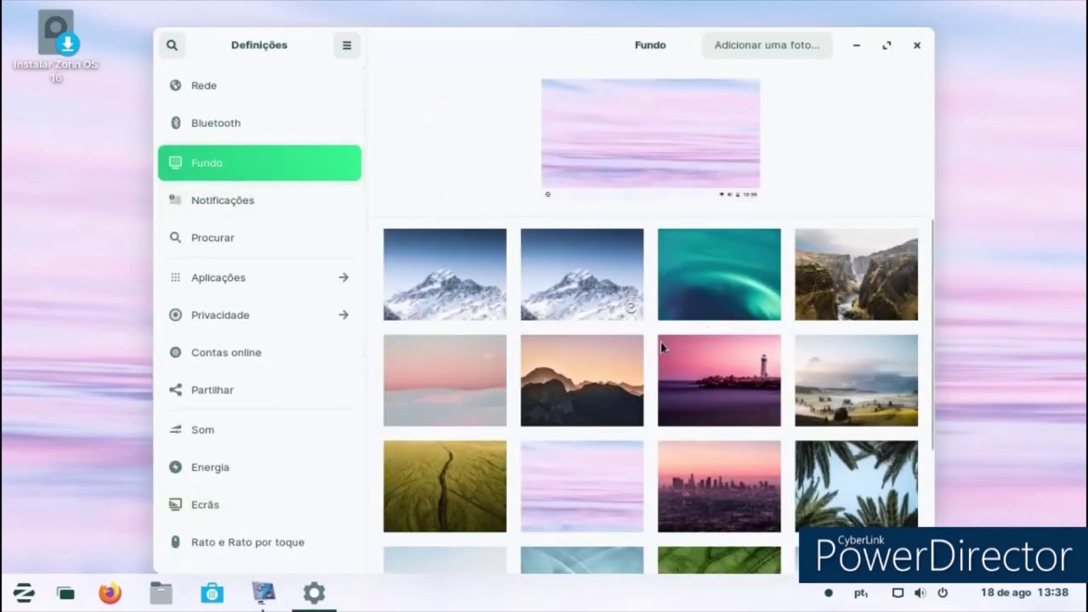
scroll(664, 349, "down", 1)
scroll(508, 330, "up", 1)
left_click(464, 392)
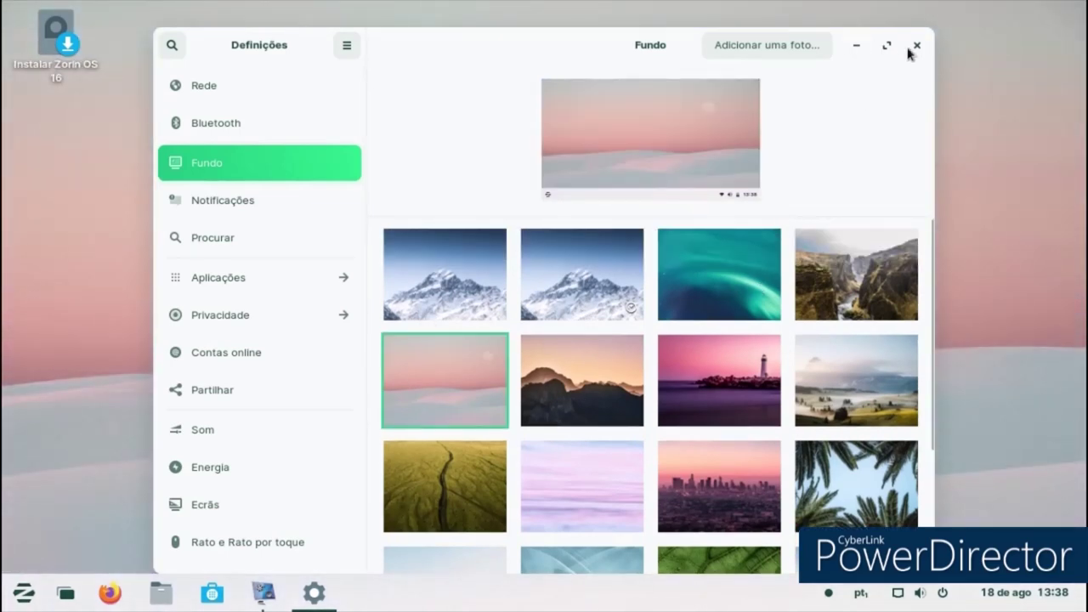
left_click(916, 46)
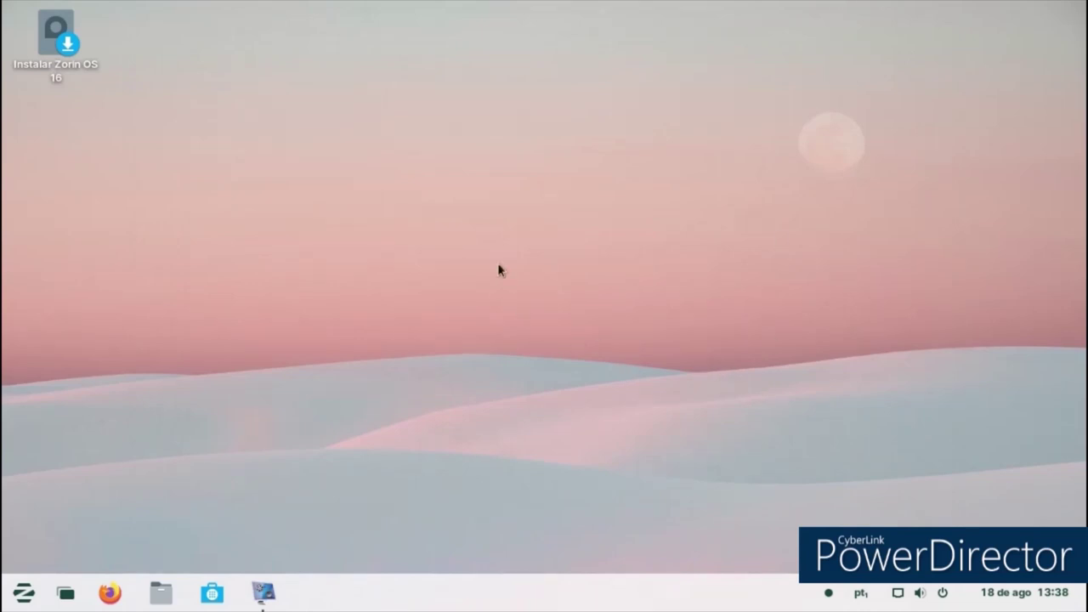
Step: Open the Acerca page of the system settings, and view the device rename dialog without applying a new name
right_click(381, 212)
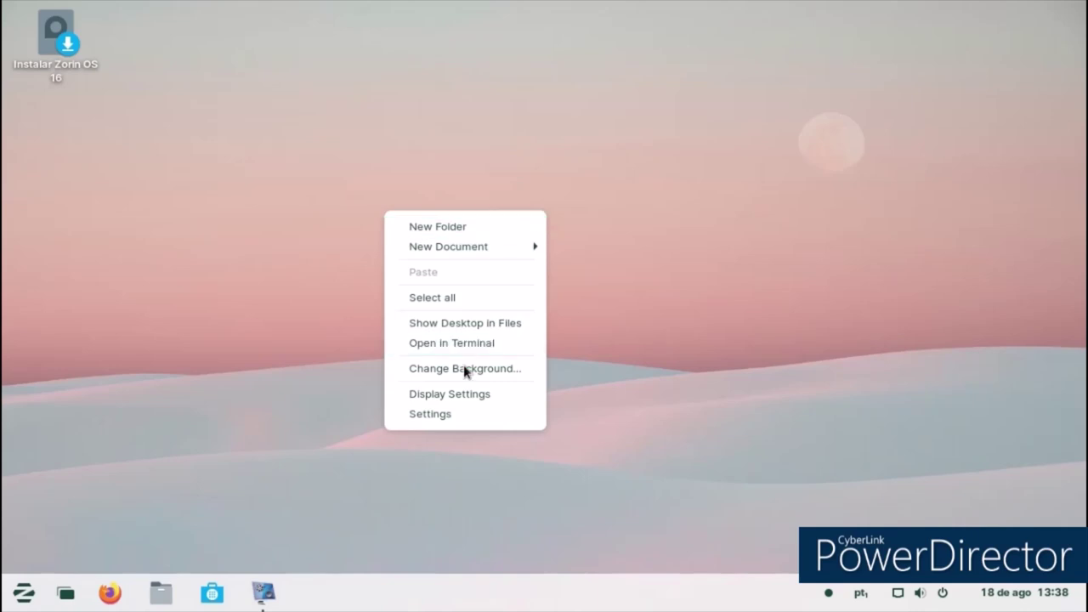
left_click(462, 413)
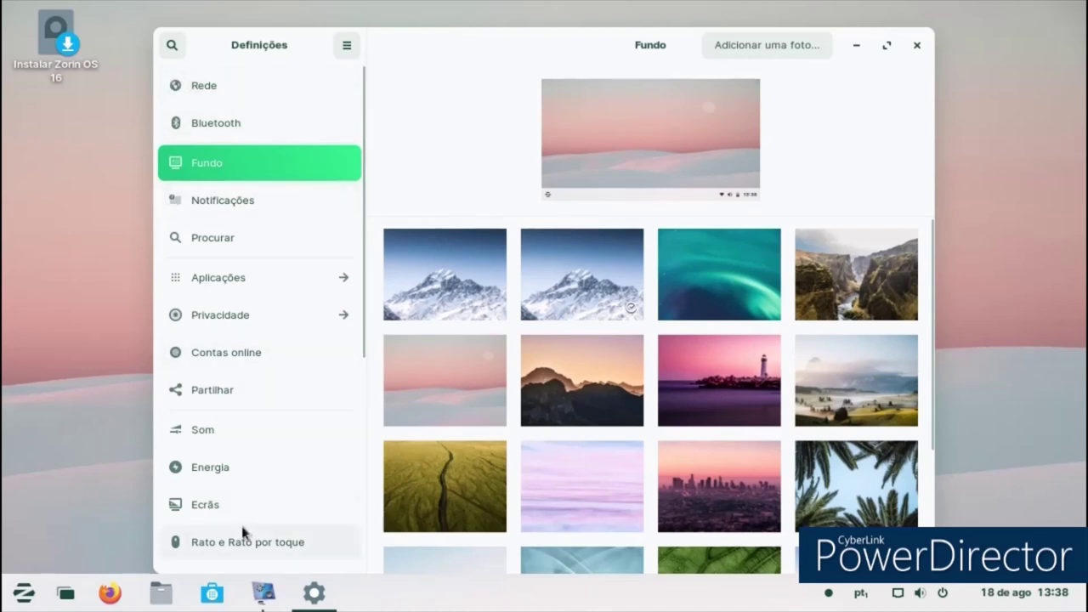
scroll(232, 492, "down", 5)
scroll(298, 452, "down", 3)
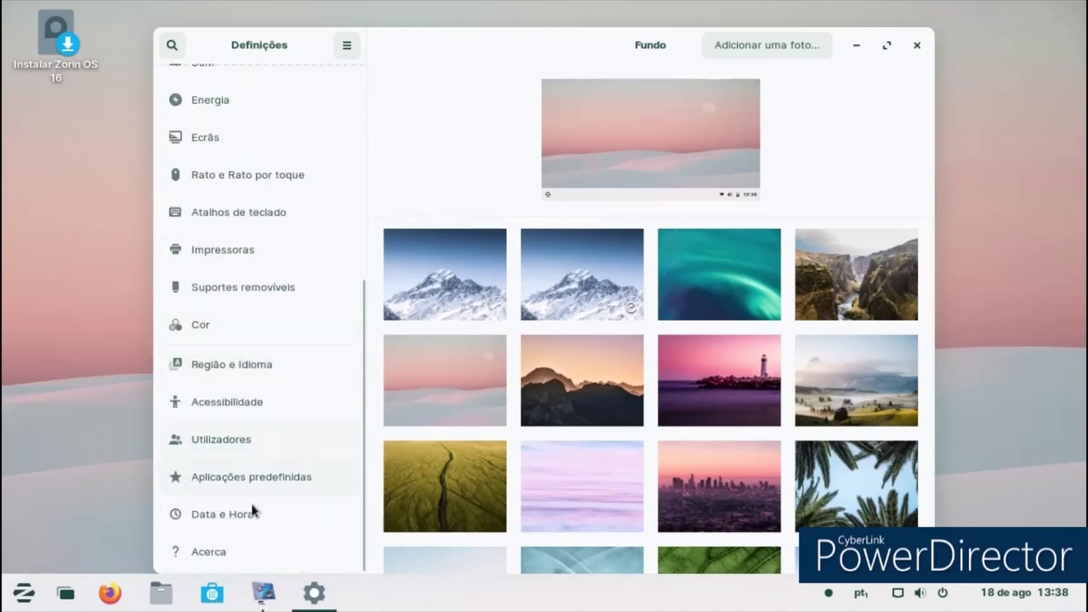
left_click(238, 550)
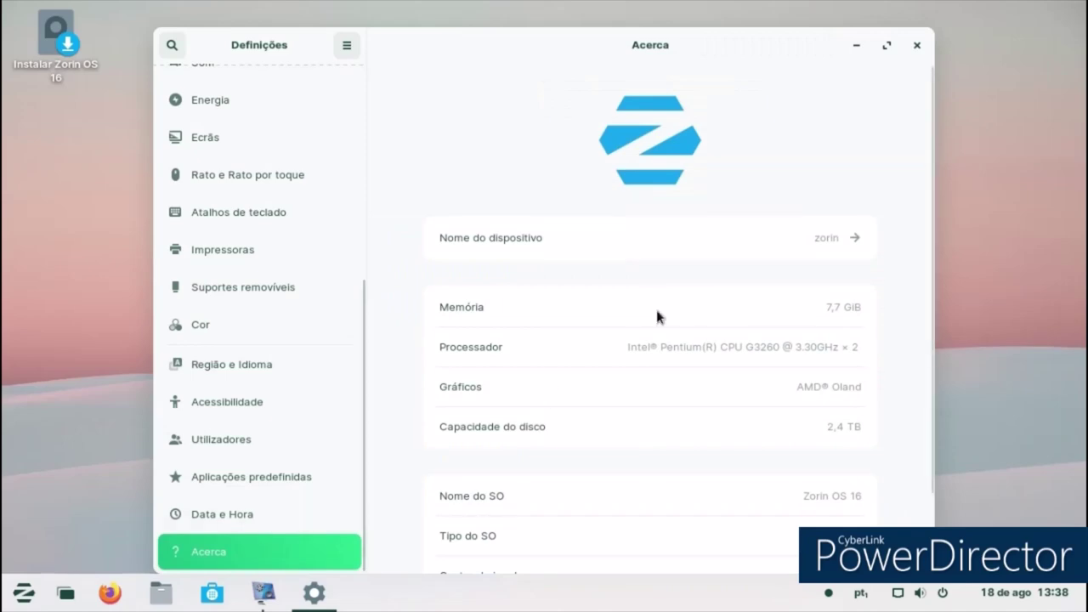
left_click(804, 238)
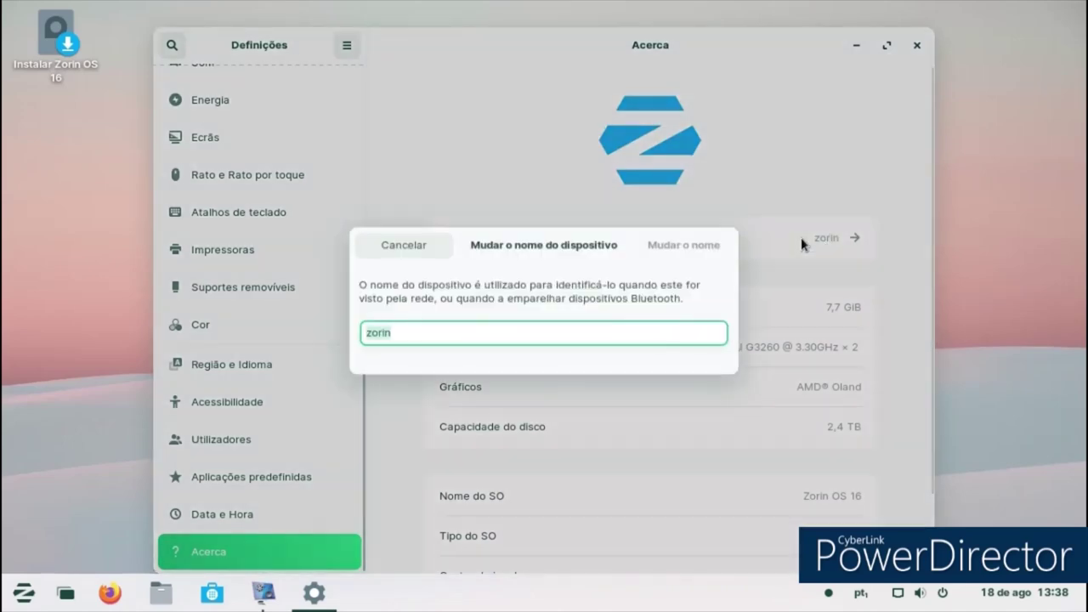
left_click(403, 245)
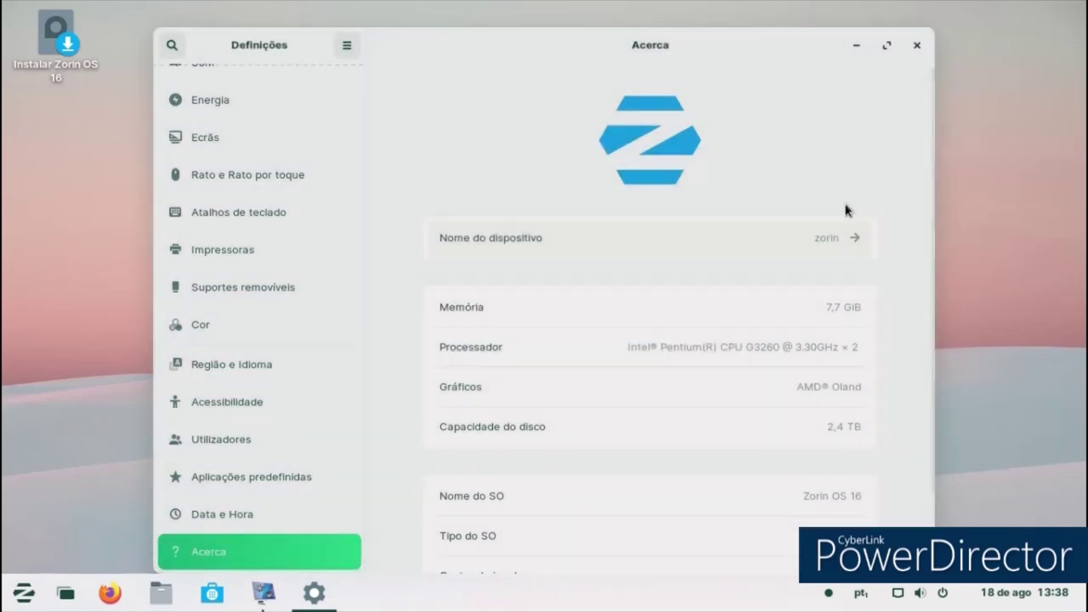
Step: Read the remaining system details in Acerca, view the Utilizadores page, and close the settings
scroll(870, 211, "down", 2)
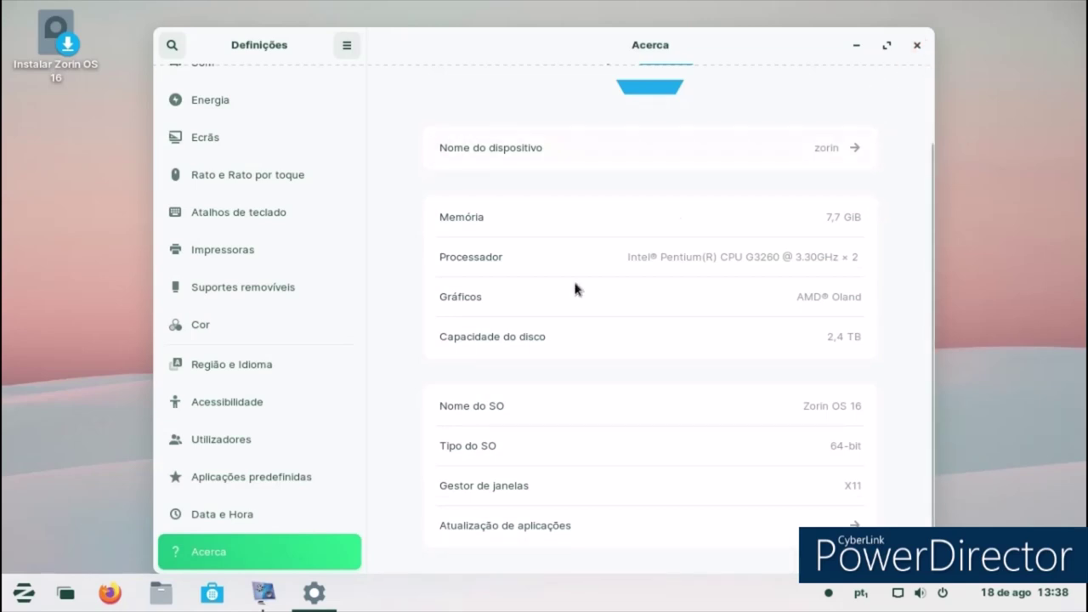
left_click(177, 442)
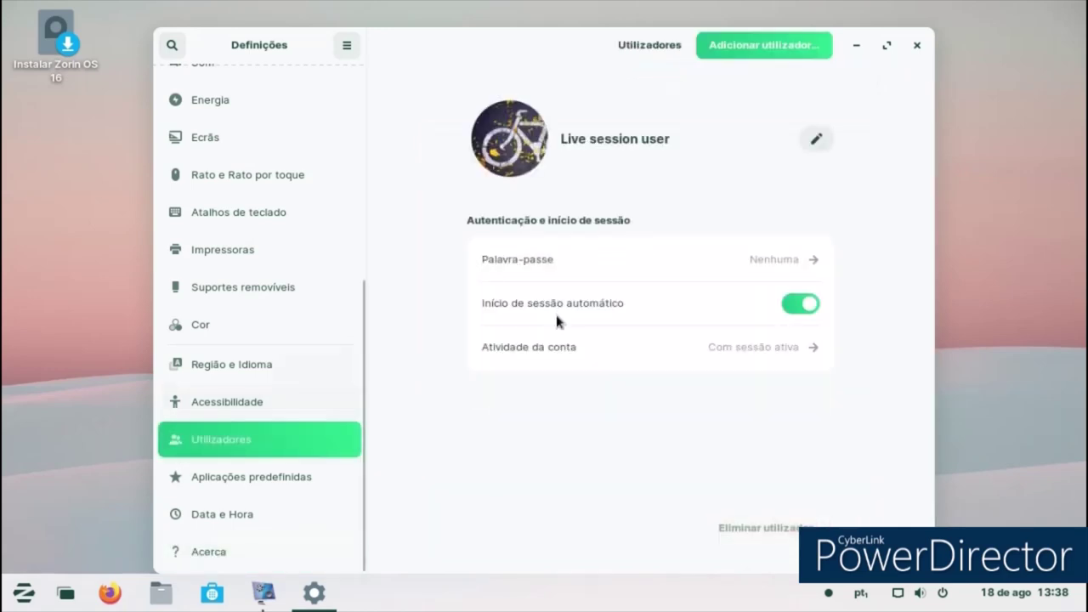
left_click(916, 44)
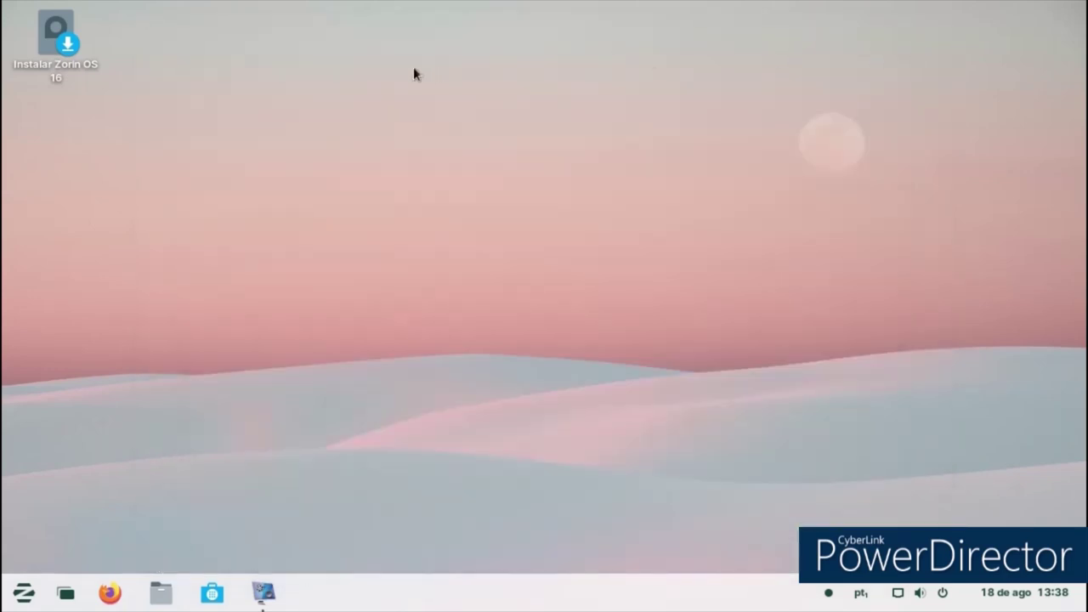
Step: Open the desktop's display settings to view the Ecrãs options
right_click(413, 68)
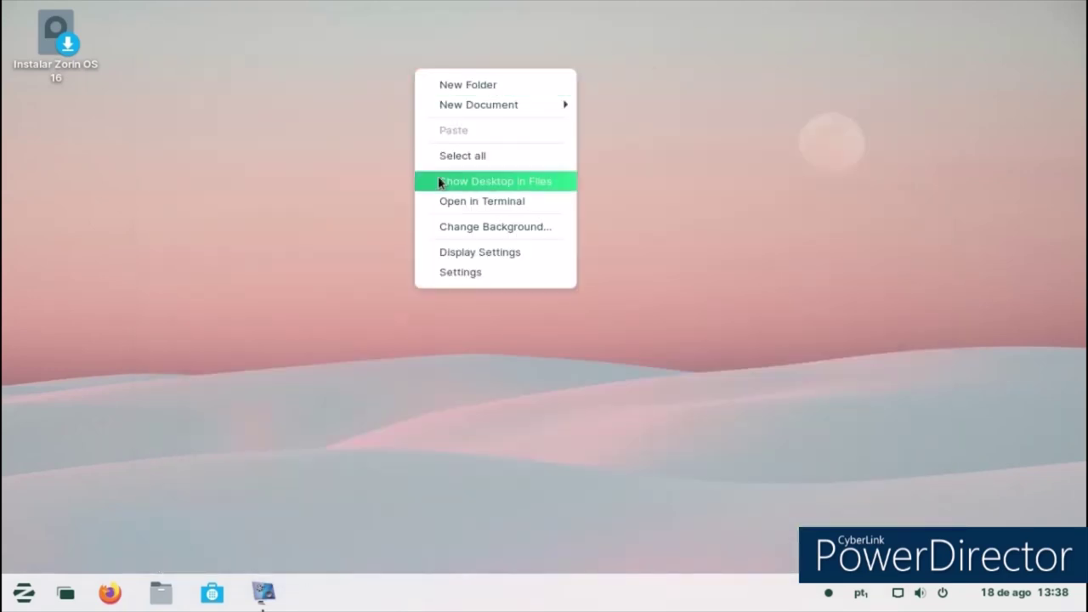
left_click(470, 252)
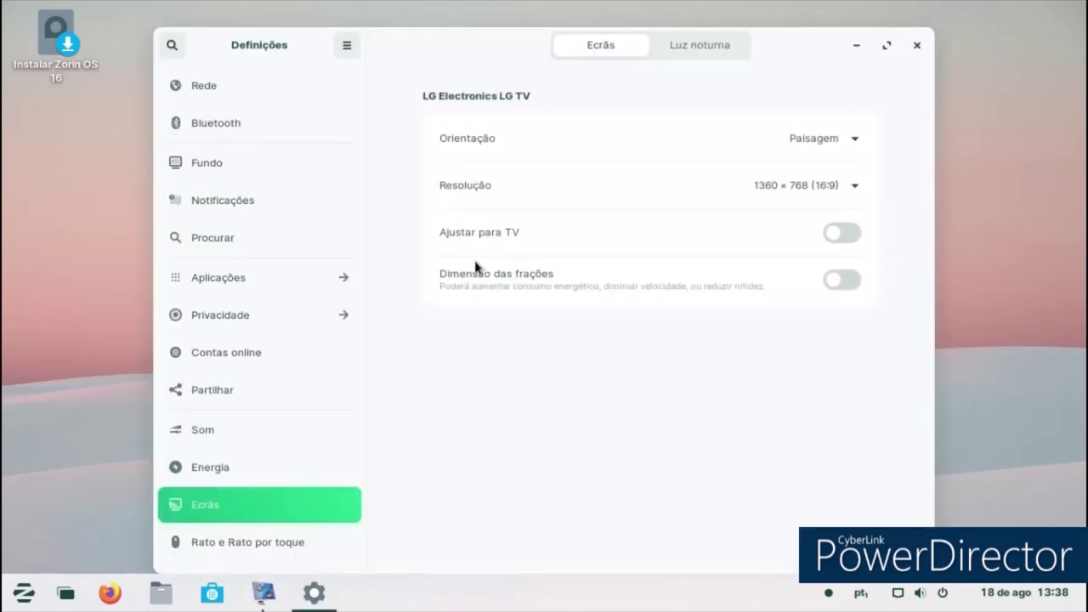
Step: Close the Ecrãs display settings, and open the general system settings from the desktop
left_click(915, 44)
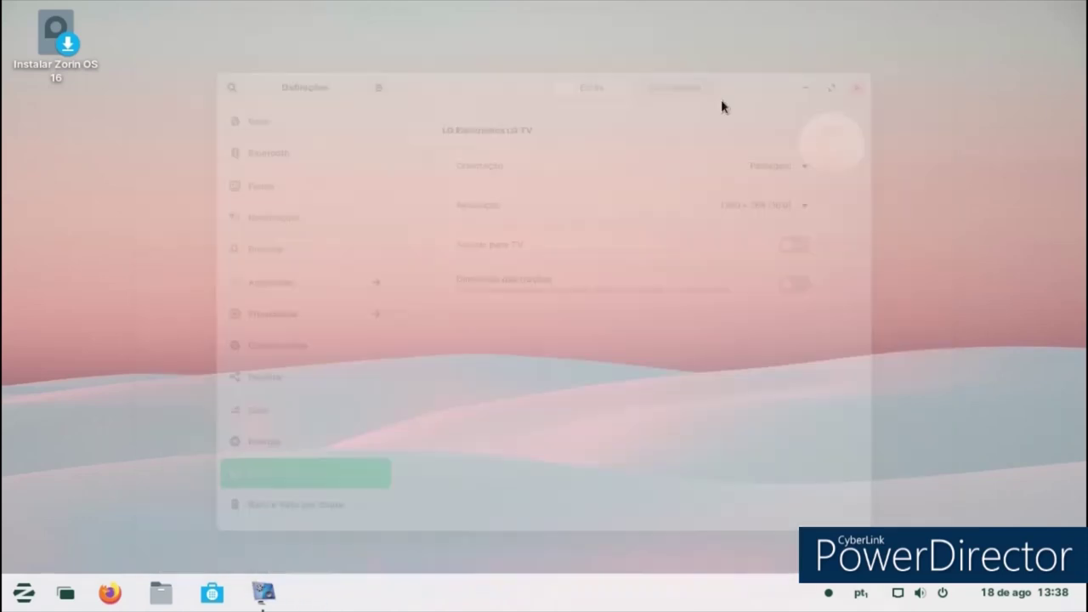
right_click(505, 132)
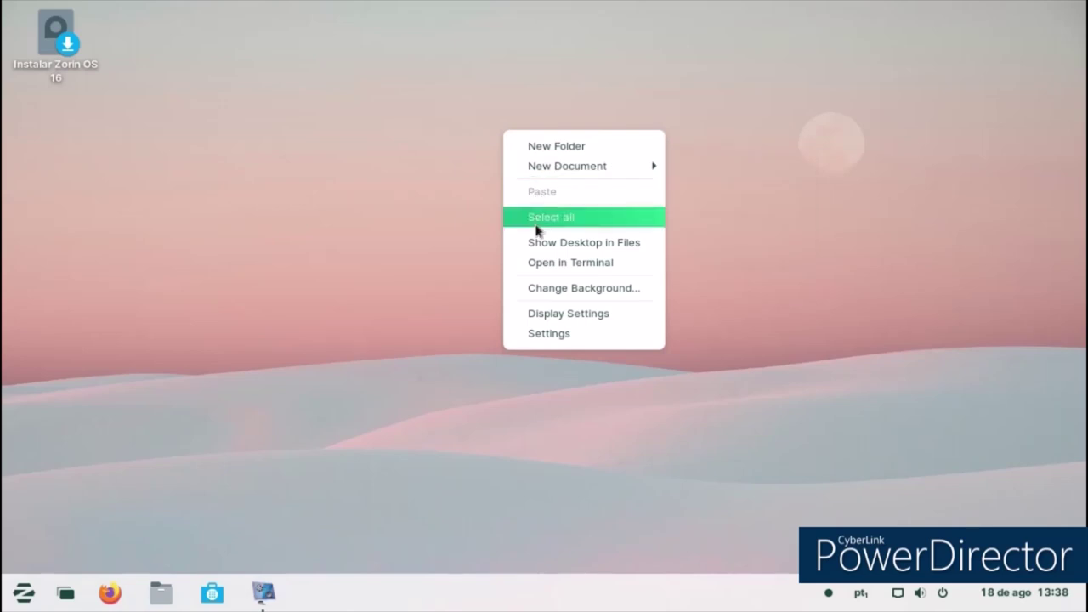
left_click(579, 331)
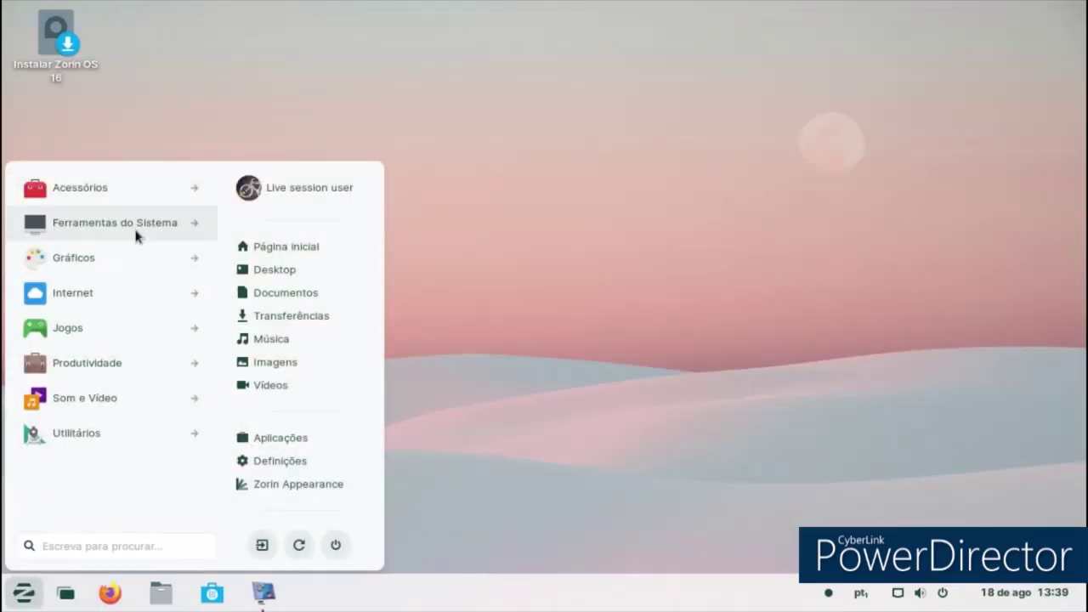
Step: Open Zorin Appearance from the Ferramentas do Sistema category of the Zorin menu
left_click(136, 223)
scroll(133, 246, "down", 5)
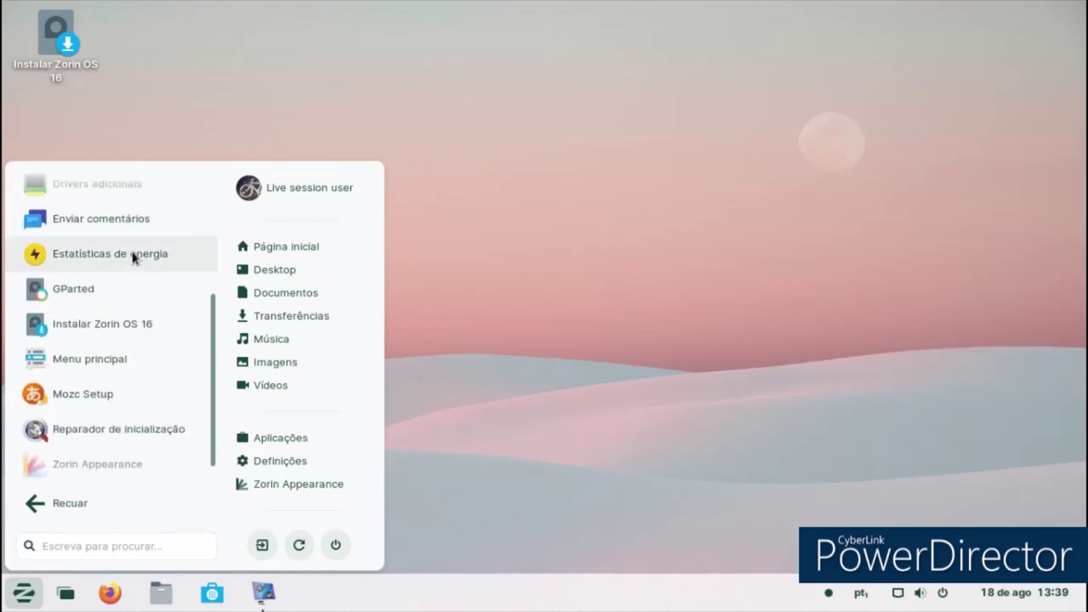
left_click(132, 464)
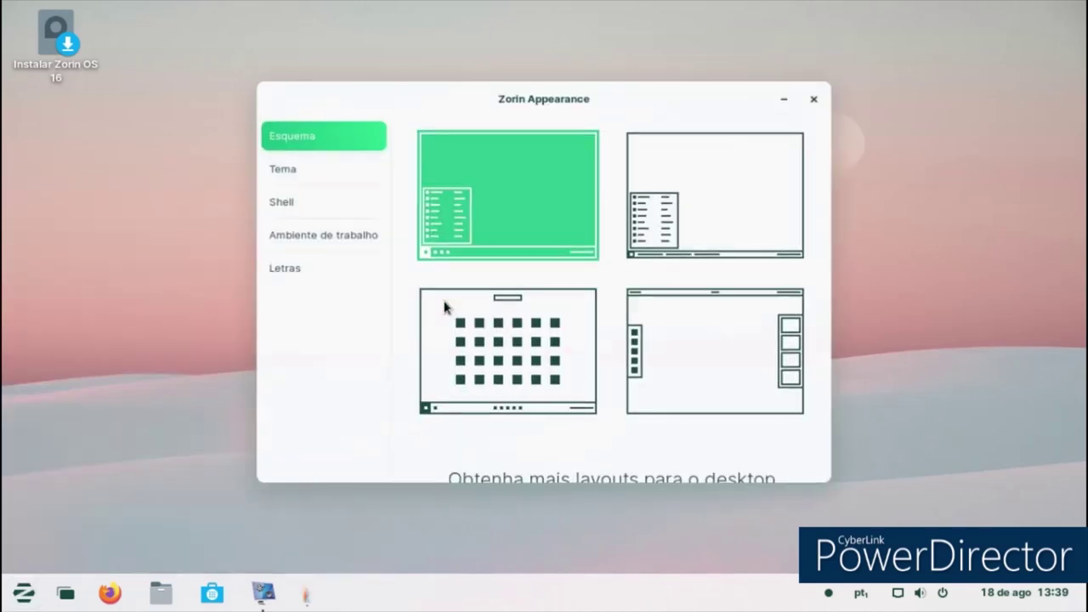
Step: Apply the desktop layout with the full-screen application grid in Esquema, and view its application grid
left_click(466, 331)
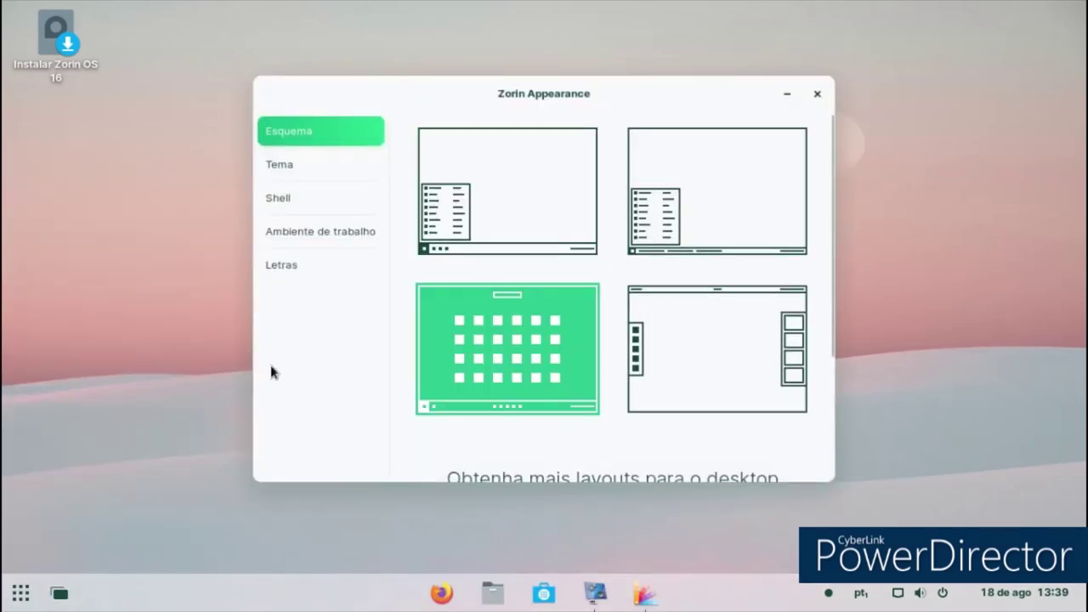
left_click(12, 601)
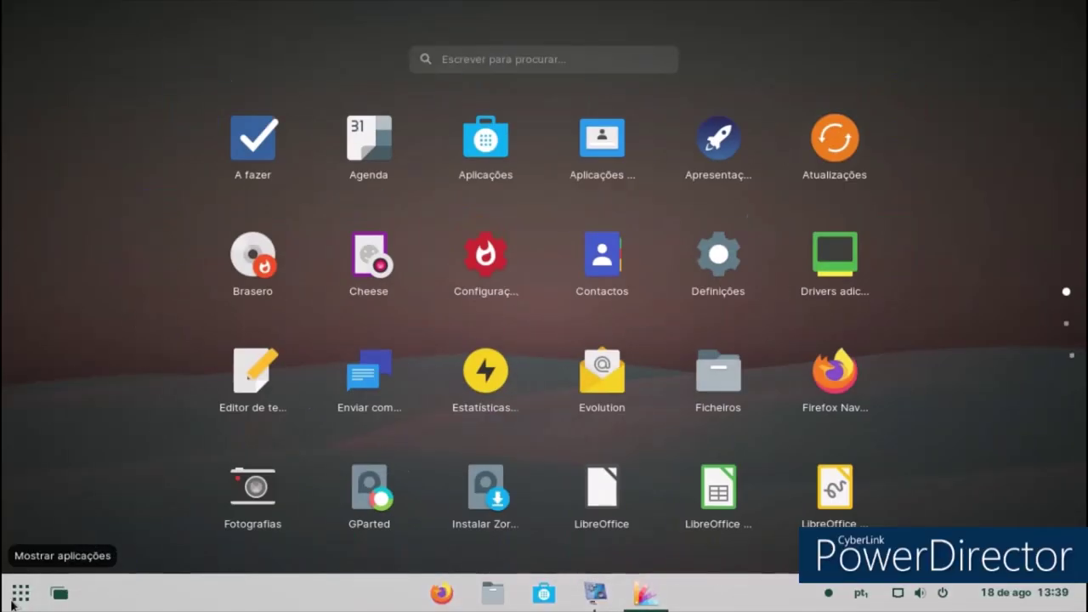
left_click(12, 601)
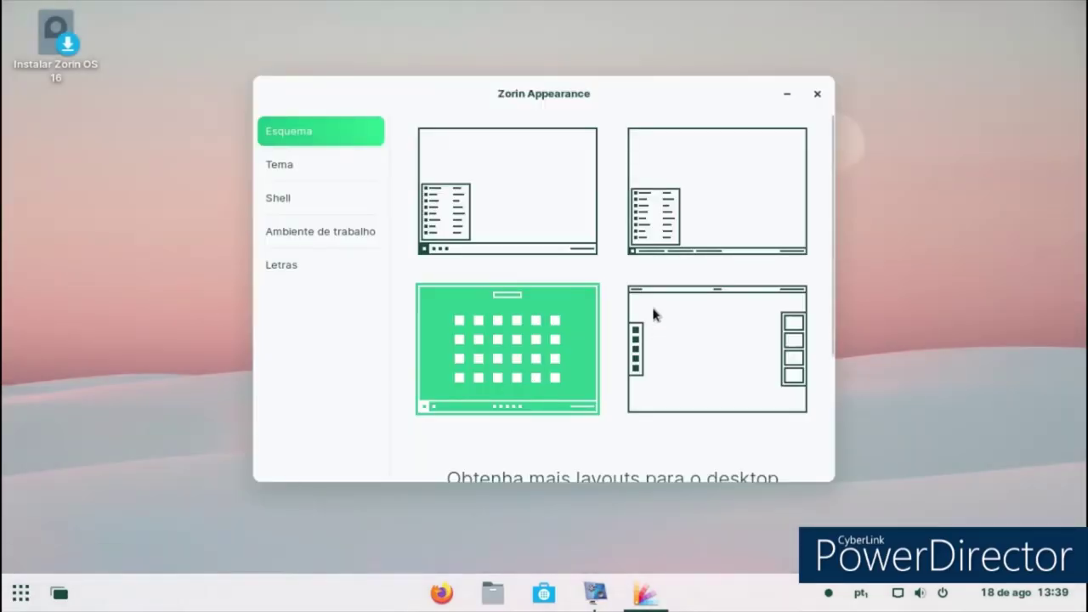
Step: Apply the Windows-style layout with the labelled window list in Esquema, and view its Zorin menu
left_click(647, 214)
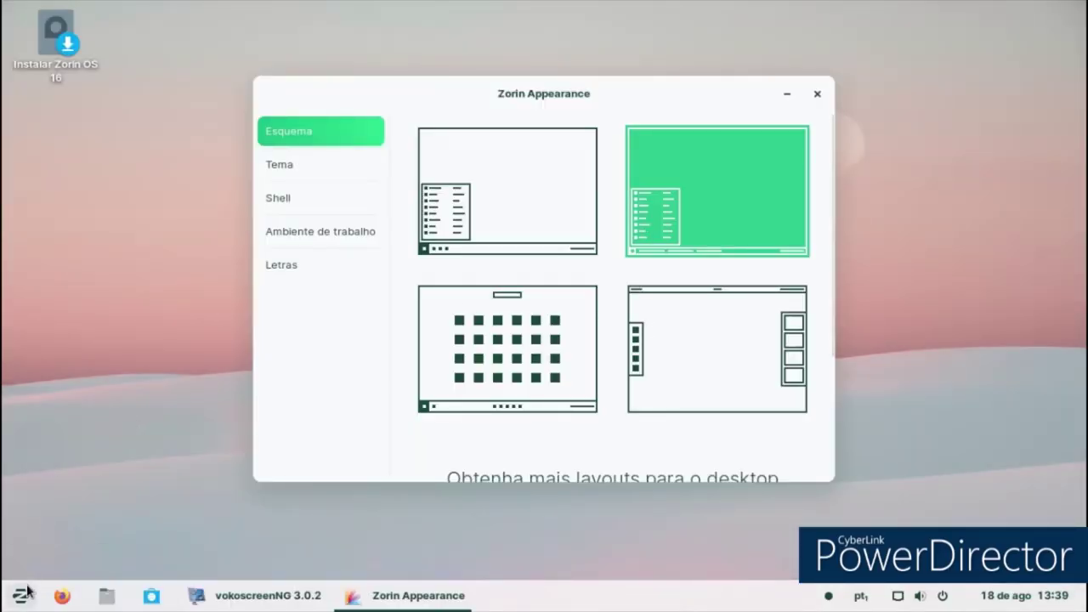
left_click(22, 595)
left_click(459, 502)
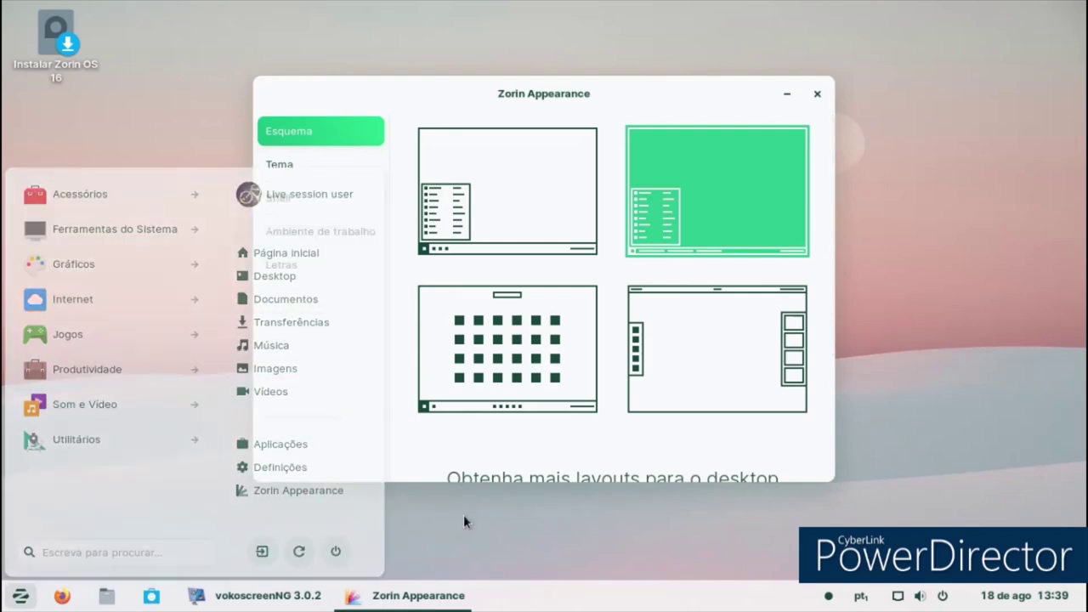
Step: Apply the layout with the top bar and side dock in Esquema, and view its activities overview
left_click(705, 366)
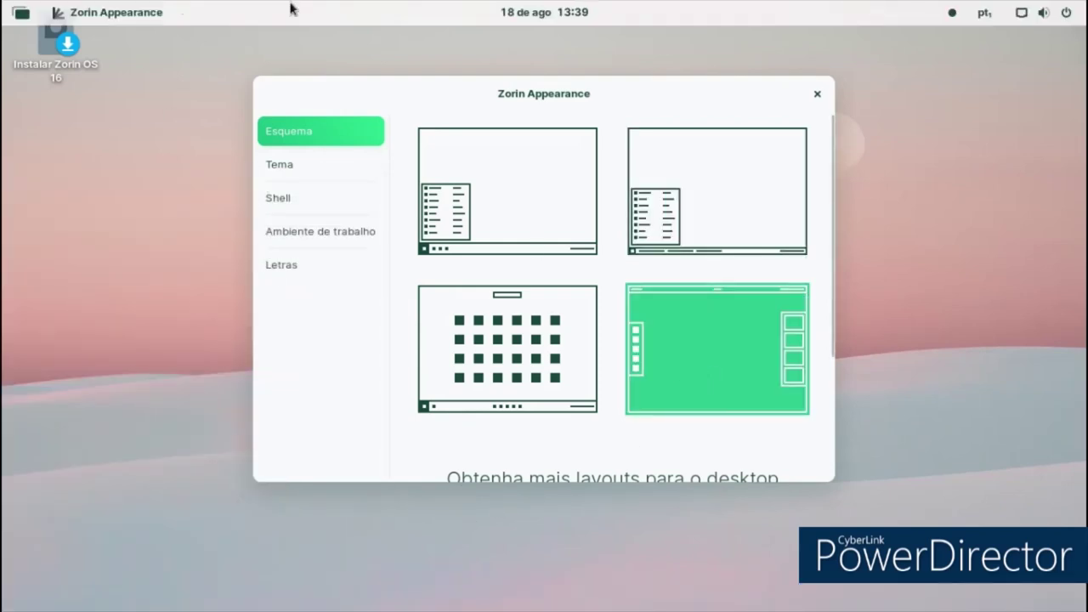
left_click(13, 15)
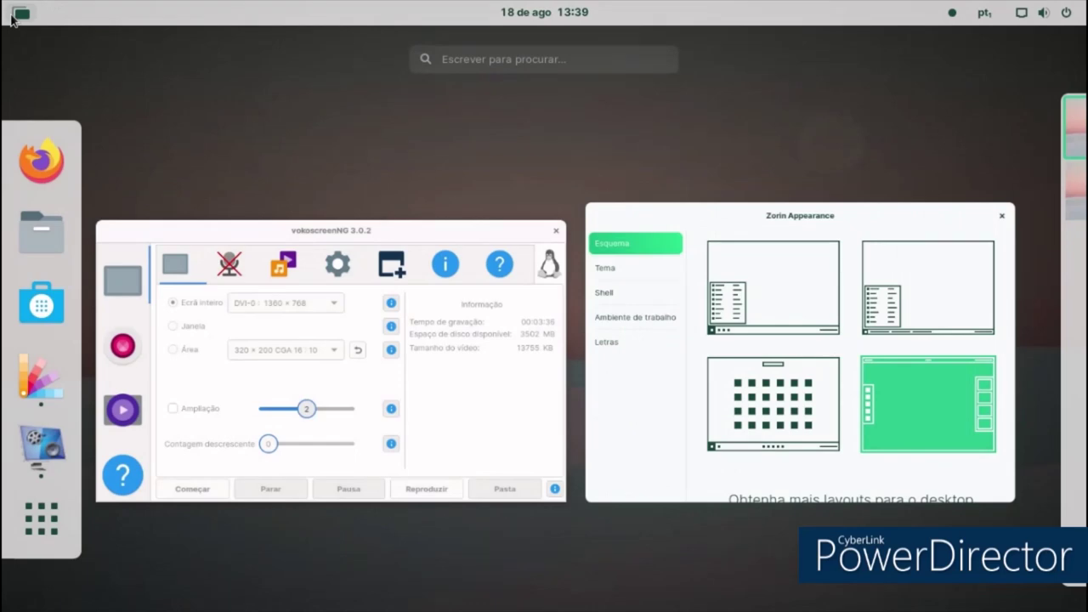
left_click(15, 15)
left_click(16, 16)
left_click(16, 15)
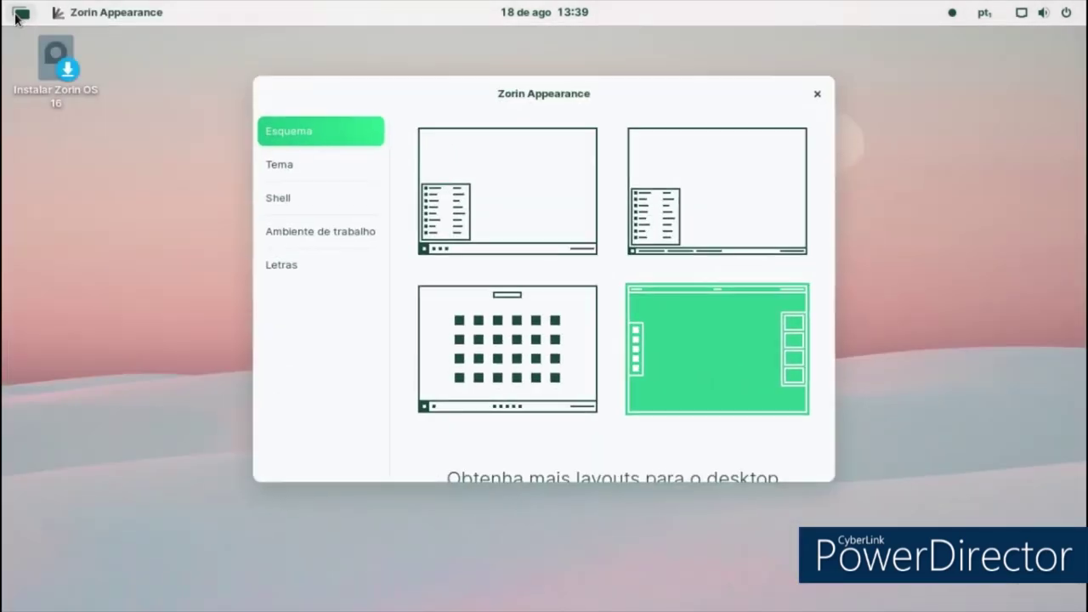
Step: View the additional desktop layouts offered in Esquema, and open the Zorin OS Pro upgrade page
scroll(447, 246, "down", 2)
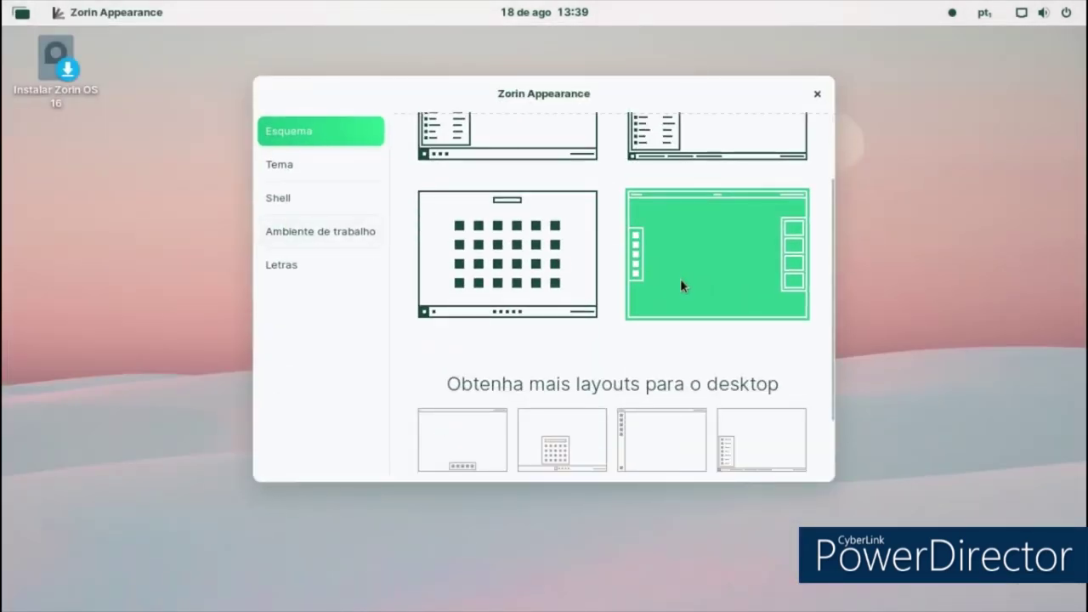
scroll(680, 282, "down", 2)
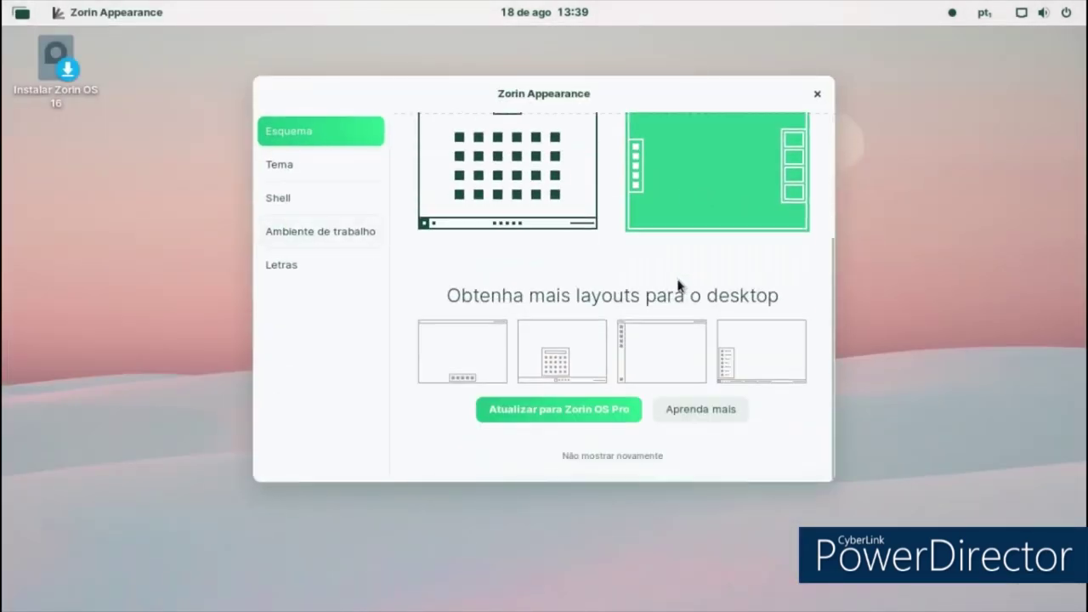
left_click(595, 422)
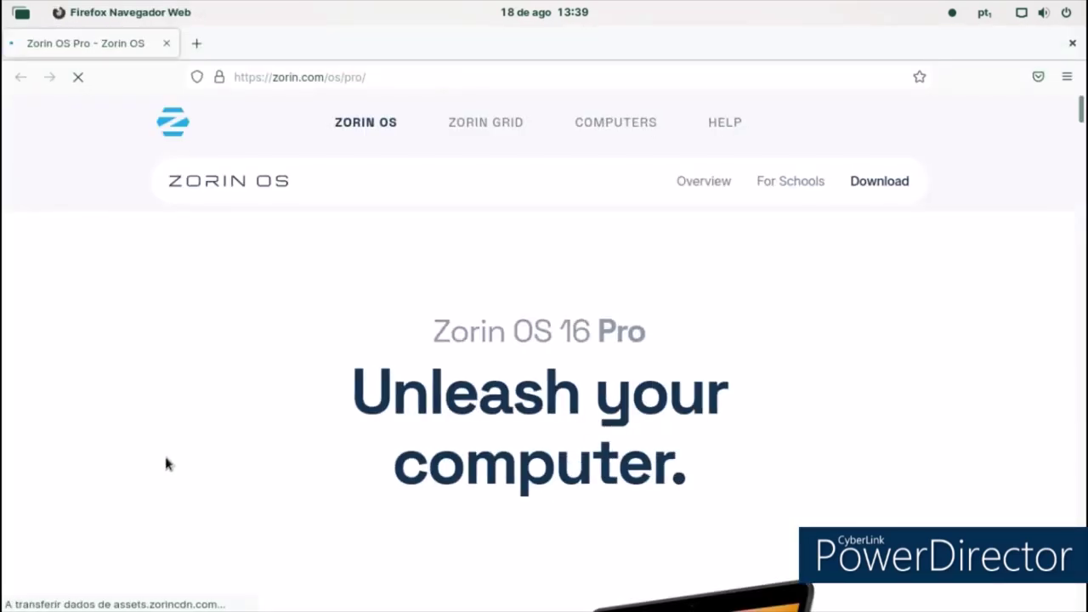
Step: Examine the introduction and the premium and standard desktop layouts on the Zorin OS Pro page
scroll(97, 389, "down", 5)
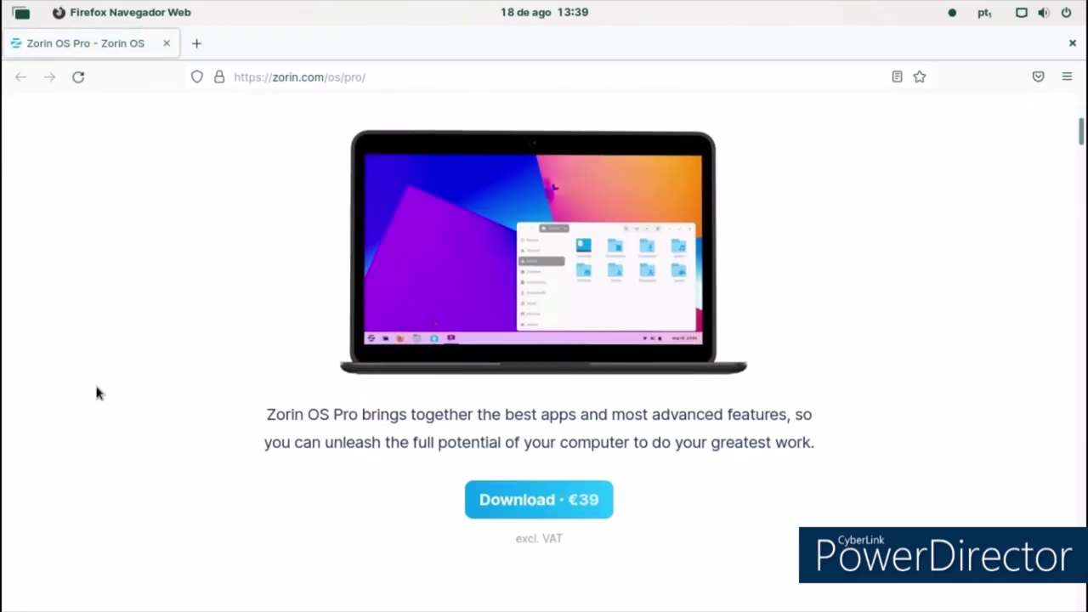
scroll(94, 398, "down", 5)
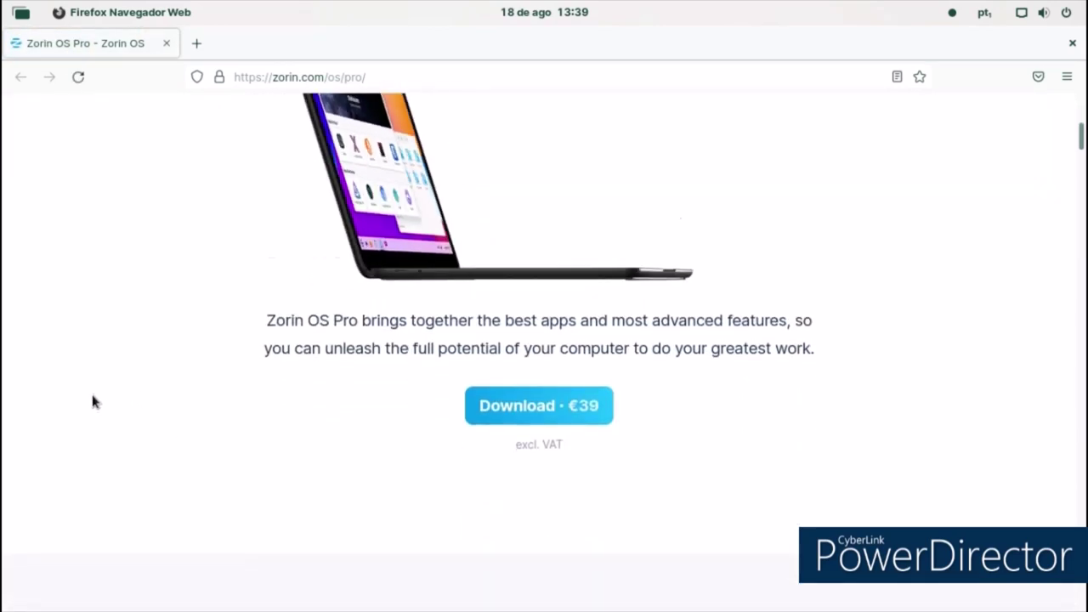
scroll(82, 425, "down", 8)
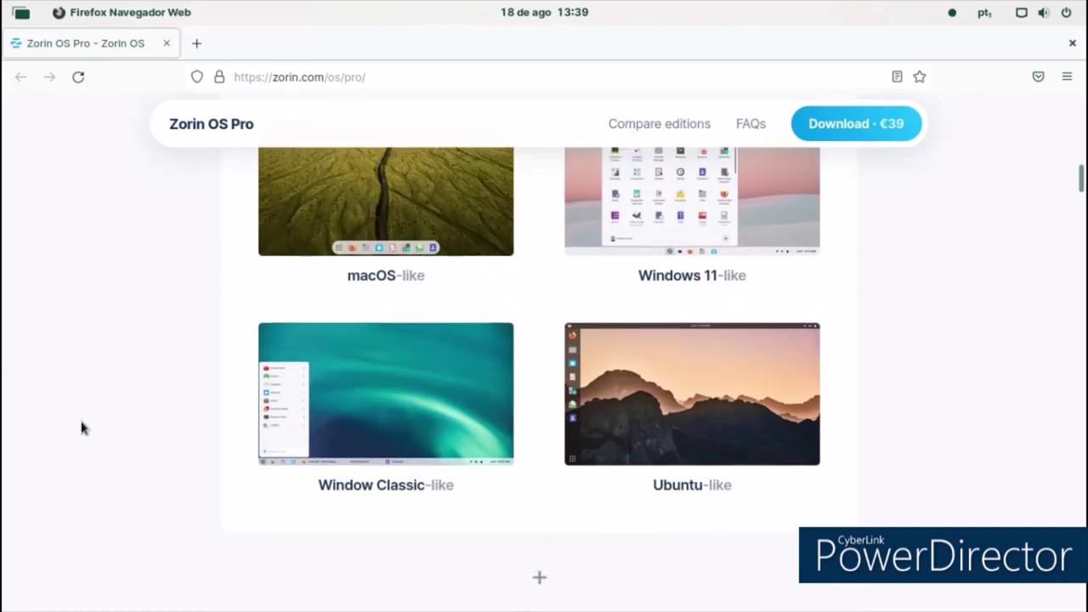
scroll(101, 418, "down", 5)
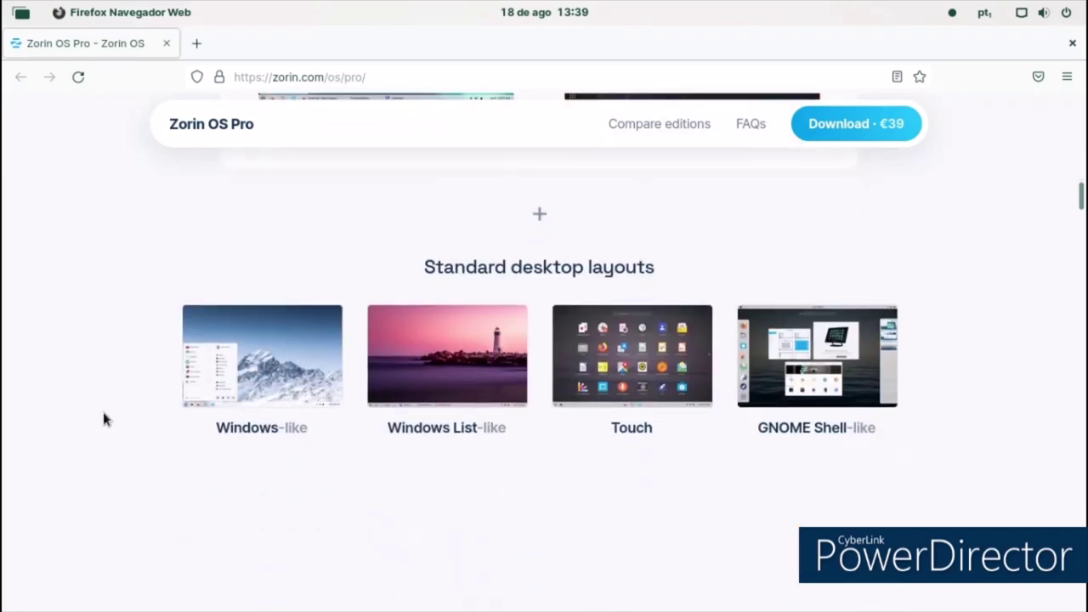
scroll(103, 411, "down", 2)
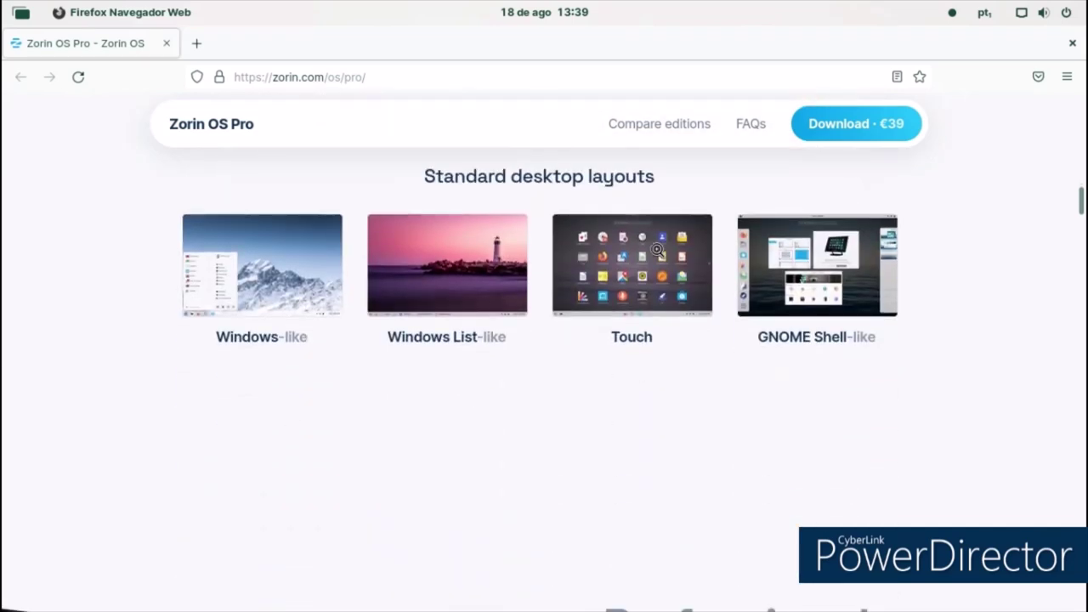
Step: Read through the creative suite, note-taking and productivity app sections of the Zorin OS Pro page
scroll(109, 361, "down", 15)
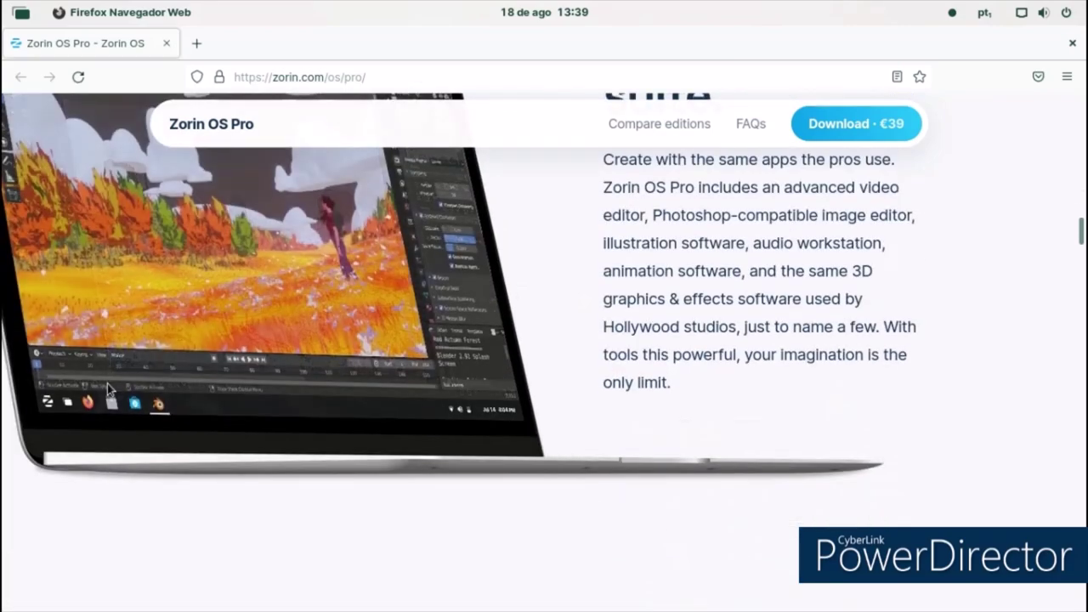
scroll(108, 390, "down", 20)
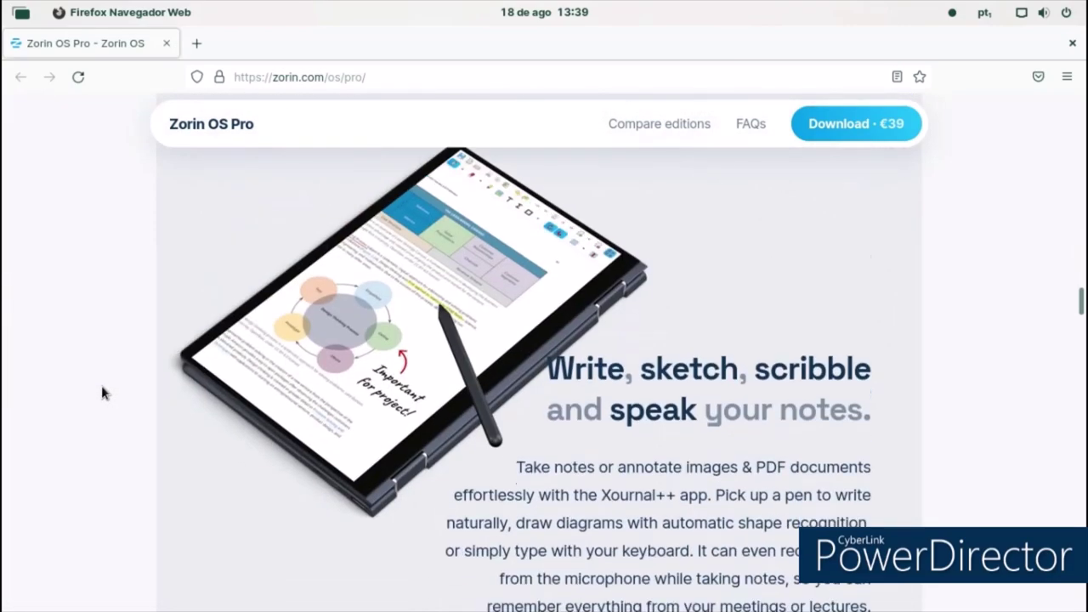
scroll(100, 393, "down", 20)
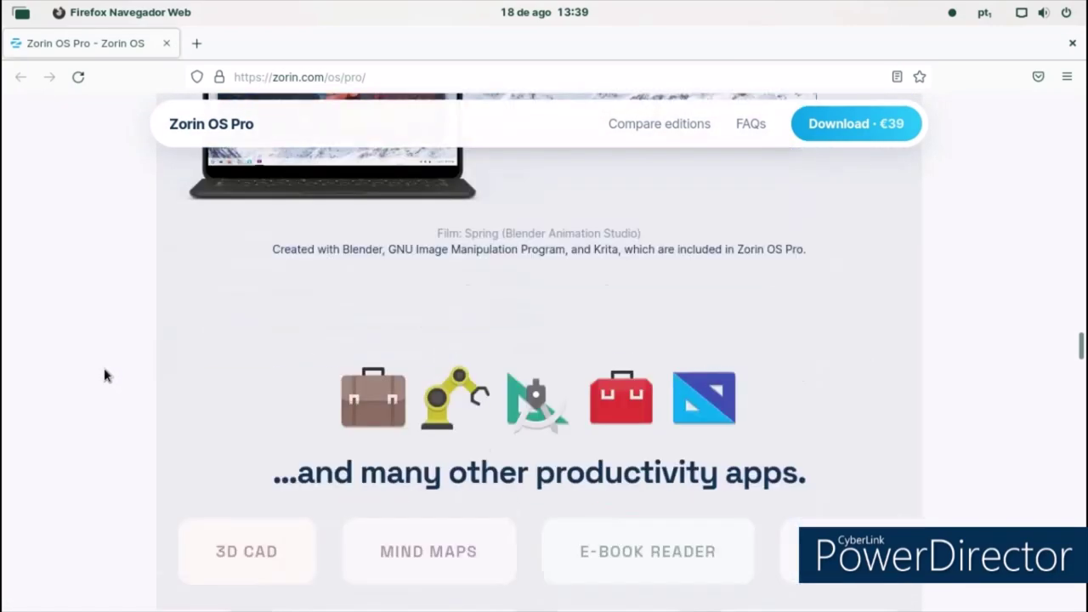
scroll(105, 374, "down", 5)
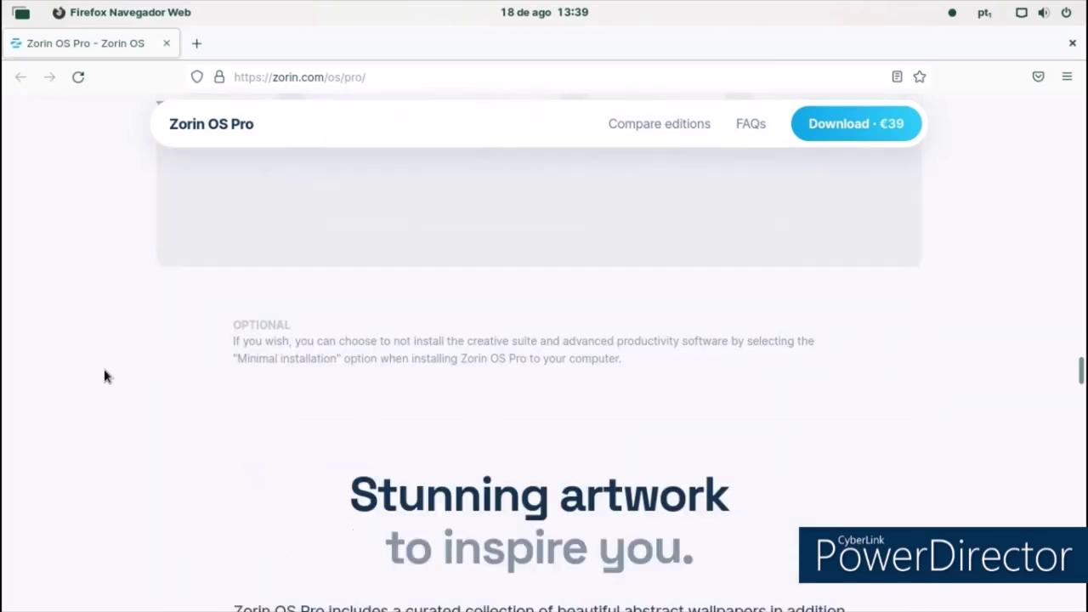
Step: Browse the wallpaper gallery in the Stunning artwork section of the Zorin OS Pro page
scroll(103, 372, "down", 8)
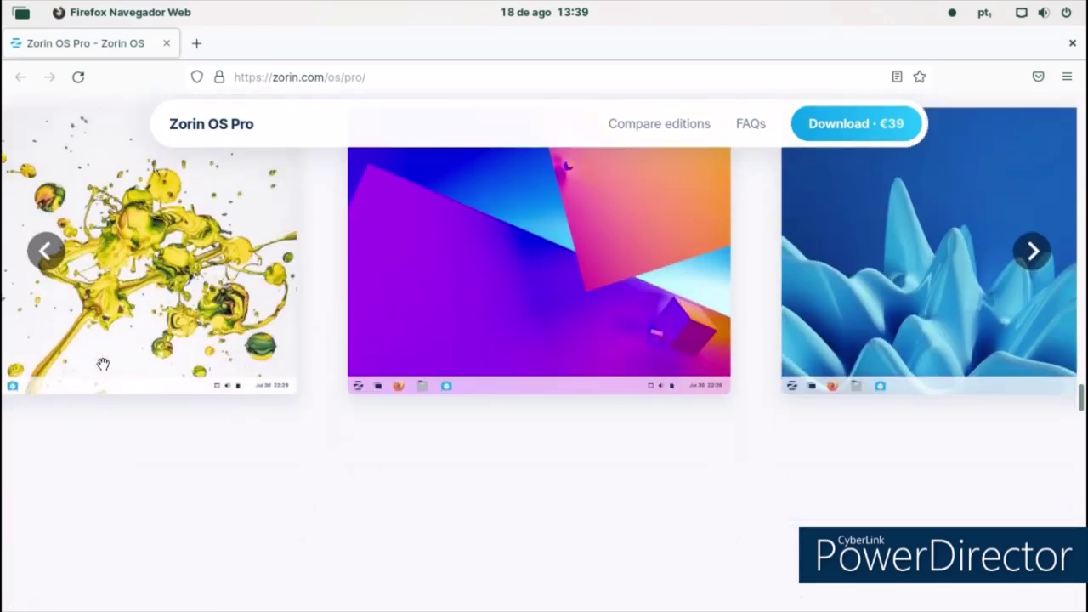
left_click(1036, 221)
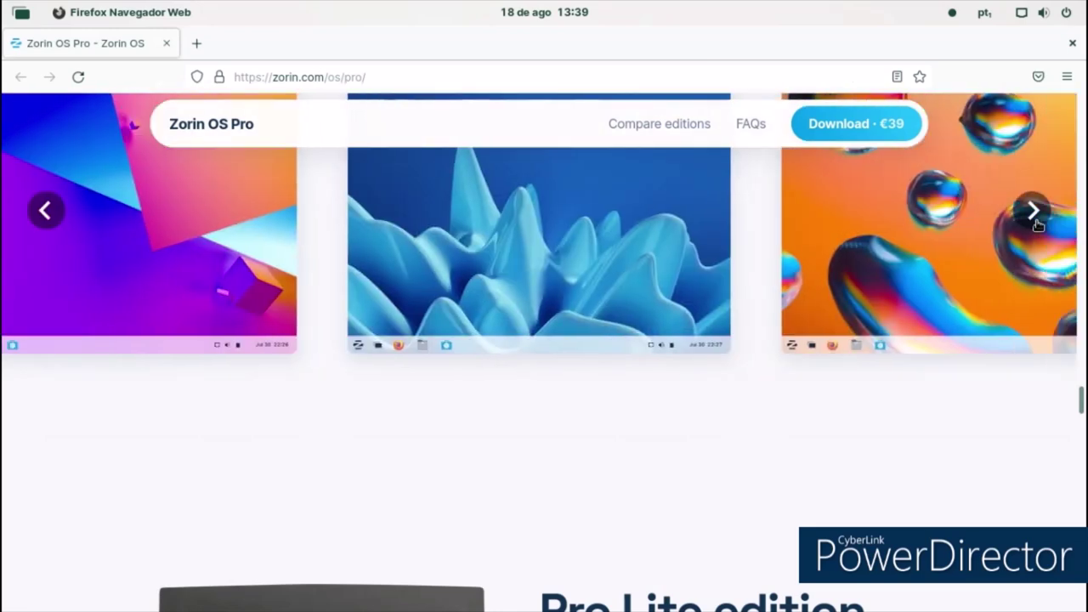
left_click(1034, 213)
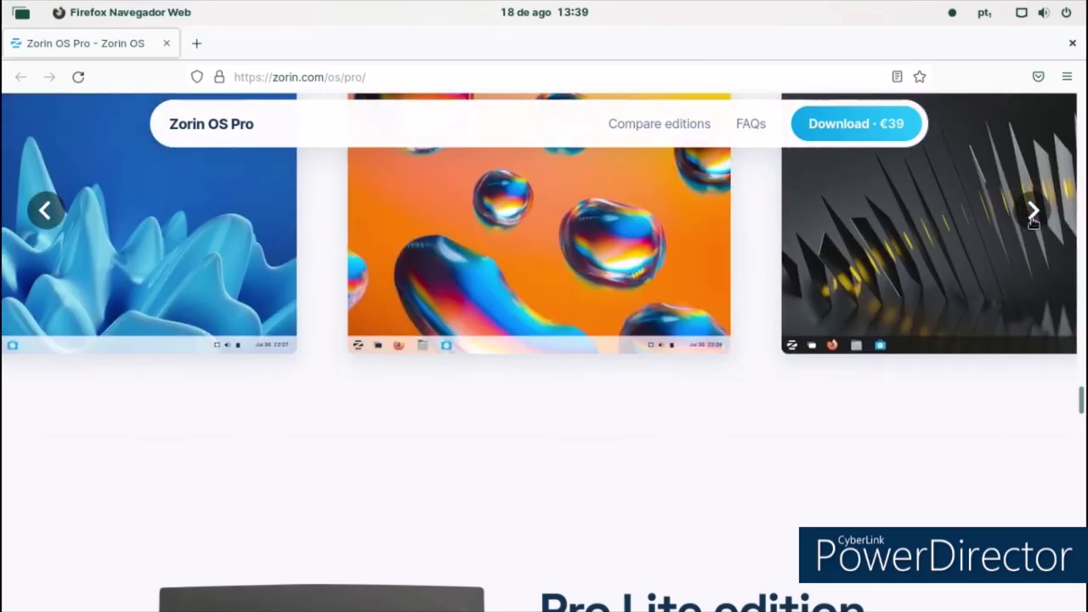
scroll(1017, 306, "up", 2)
left_click(1032, 302)
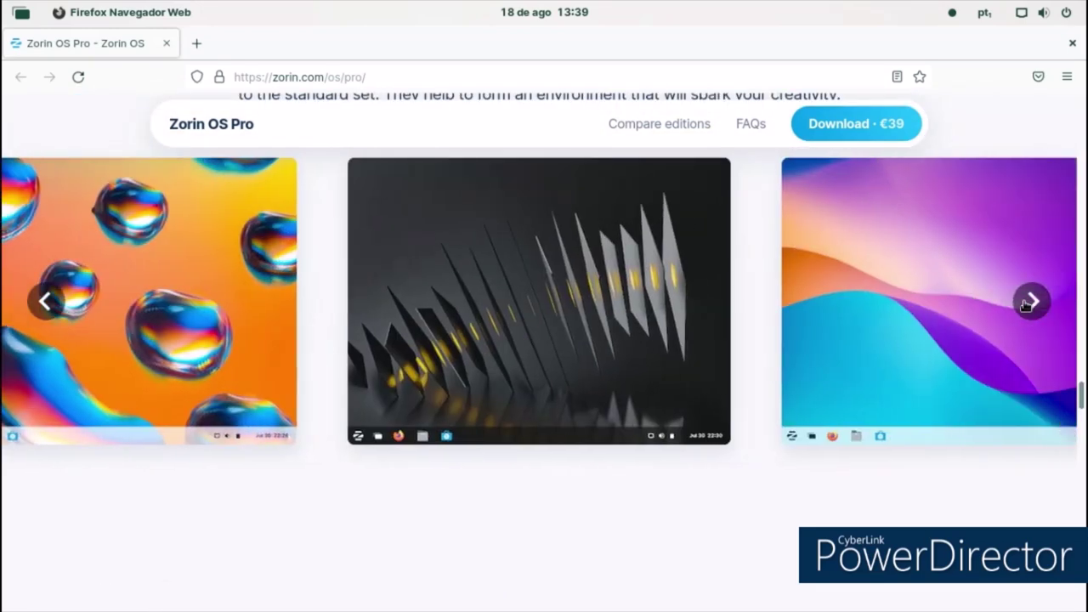
left_click(1026, 304)
left_click(1025, 303)
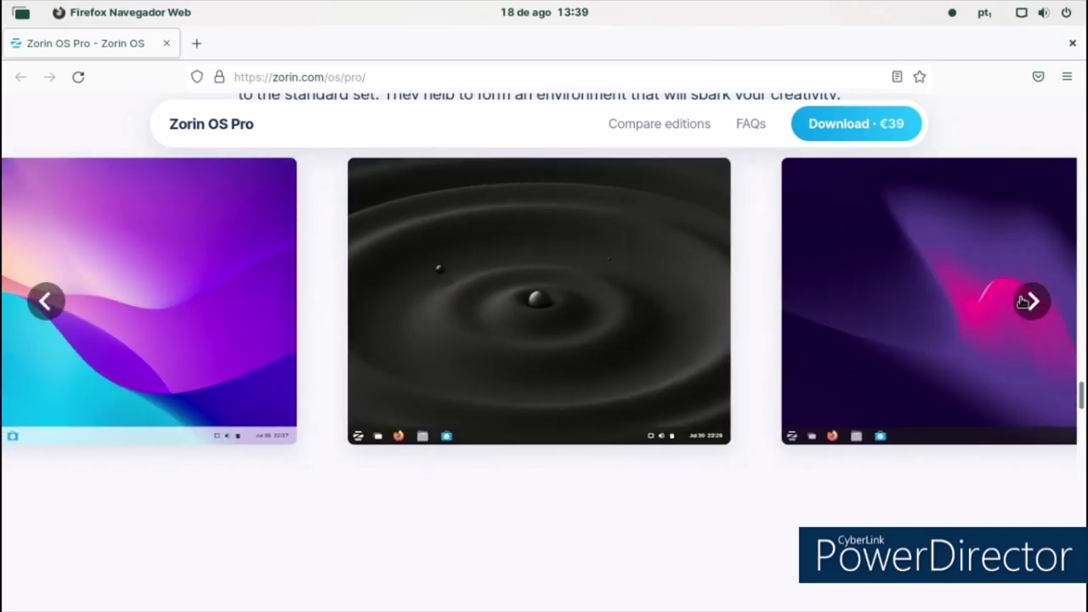
left_click(1025, 303)
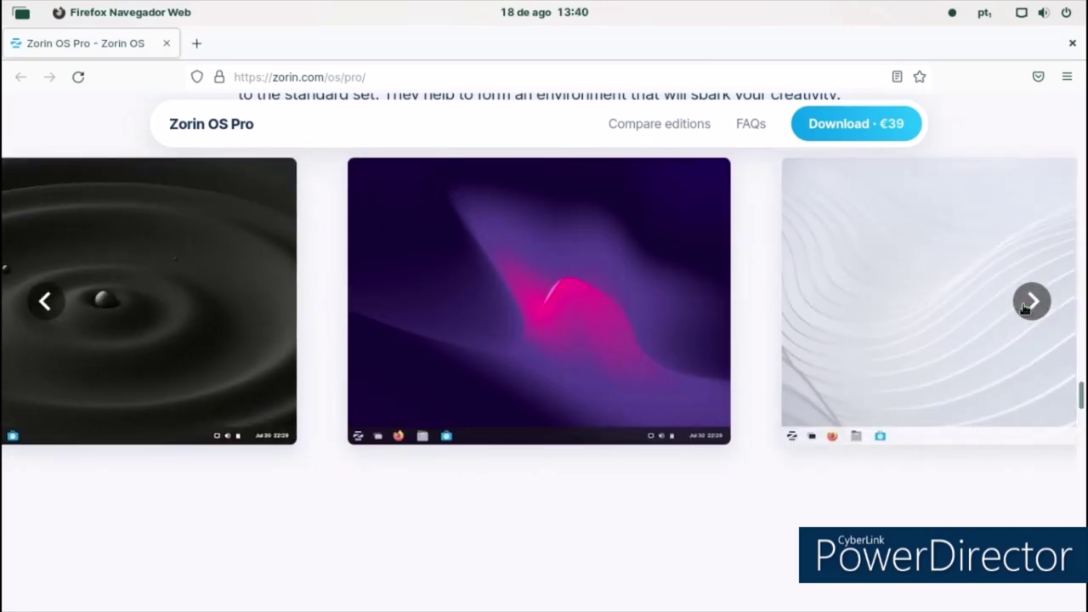
Step: Examine the Pro Lite edition, the Zorin OS editions comparison and the frequently asked questions
scroll(373, 391, "down", 10)
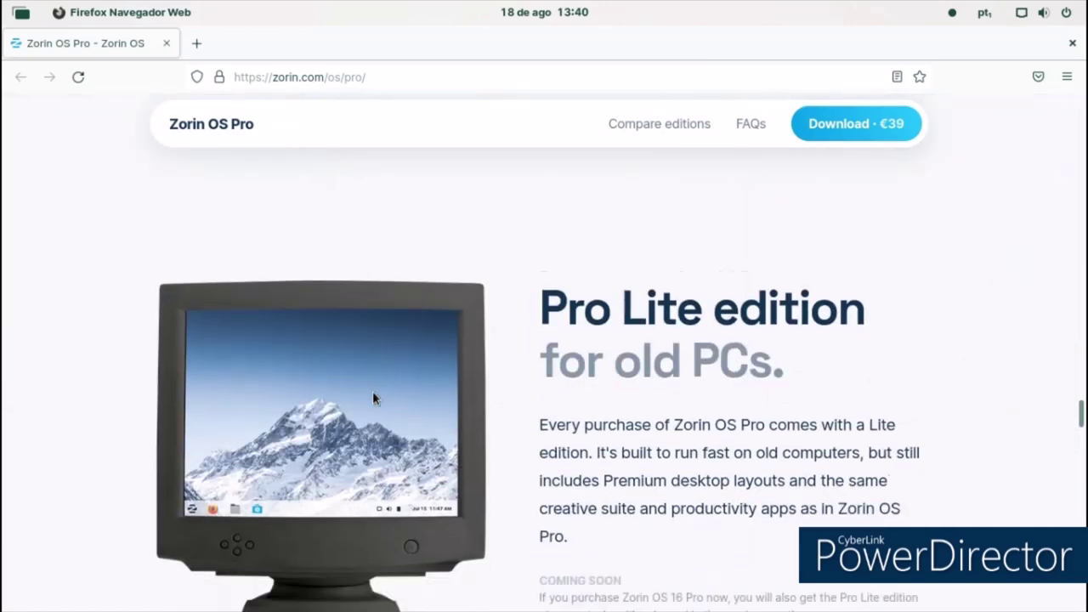
scroll(368, 404, "down", 15)
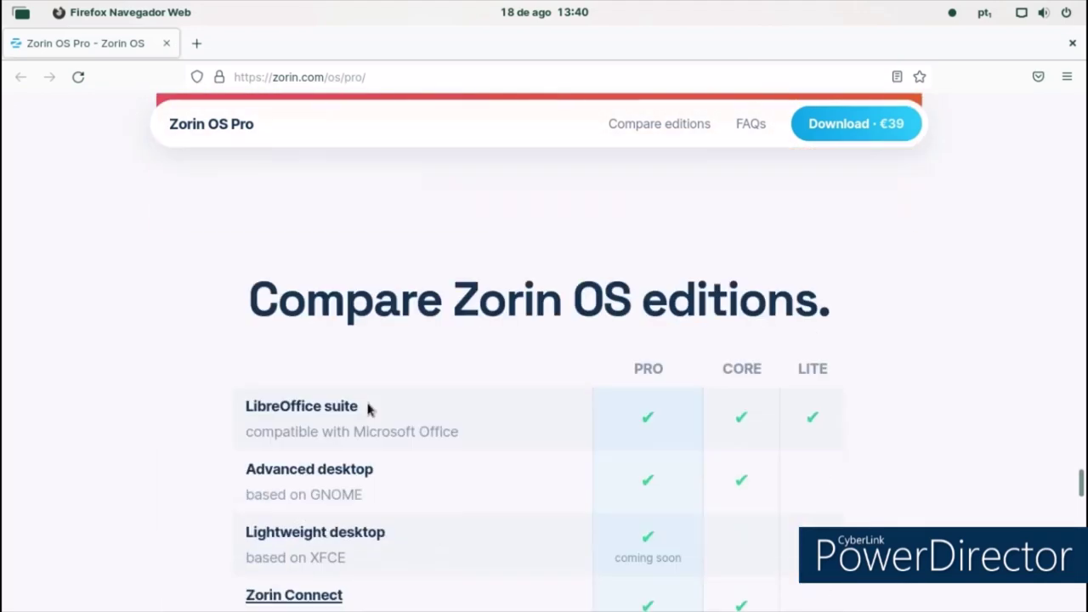
scroll(368, 408, "up", 3)
scroll(368, 407, "down", 10)
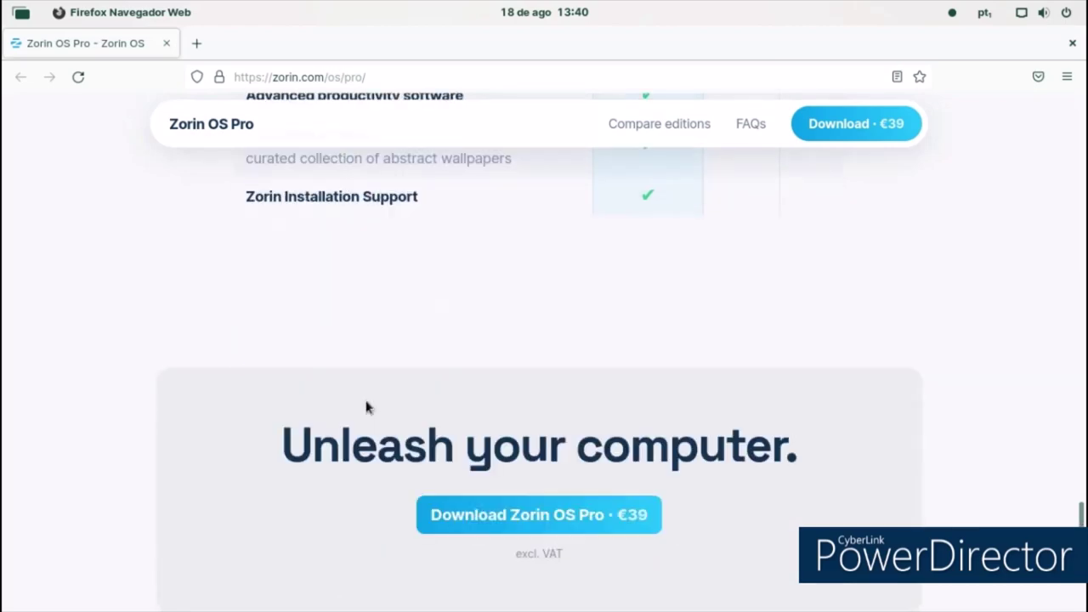
scroll(368, 407, "down", 3)
scroll(46, 455, "down", 12)
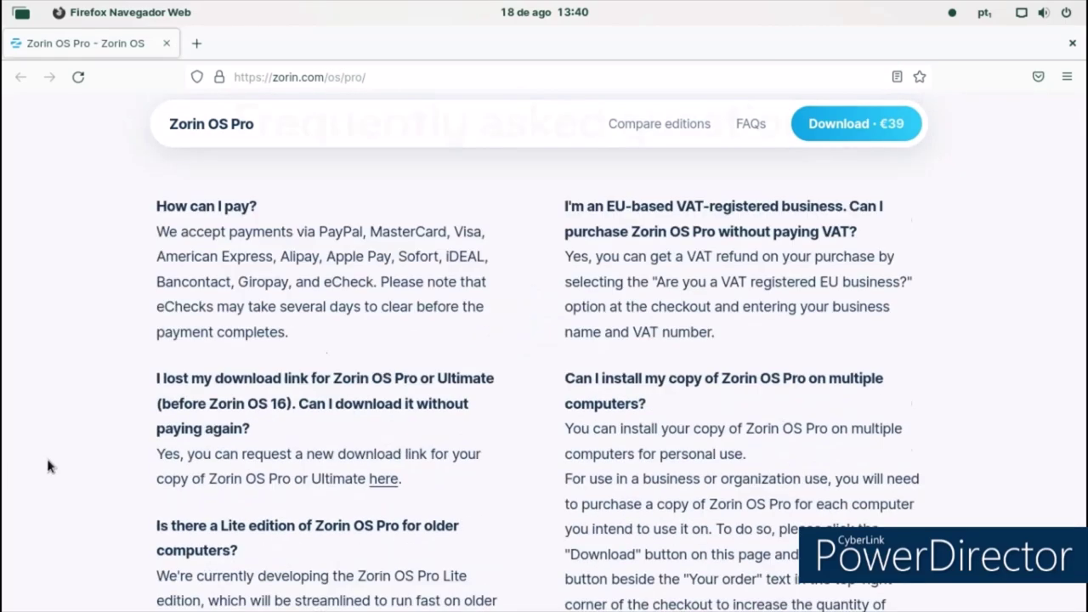
Step: View the footer links of the Zorin OS Pro page and close the browser
scroll(48, 454, "down", 15)
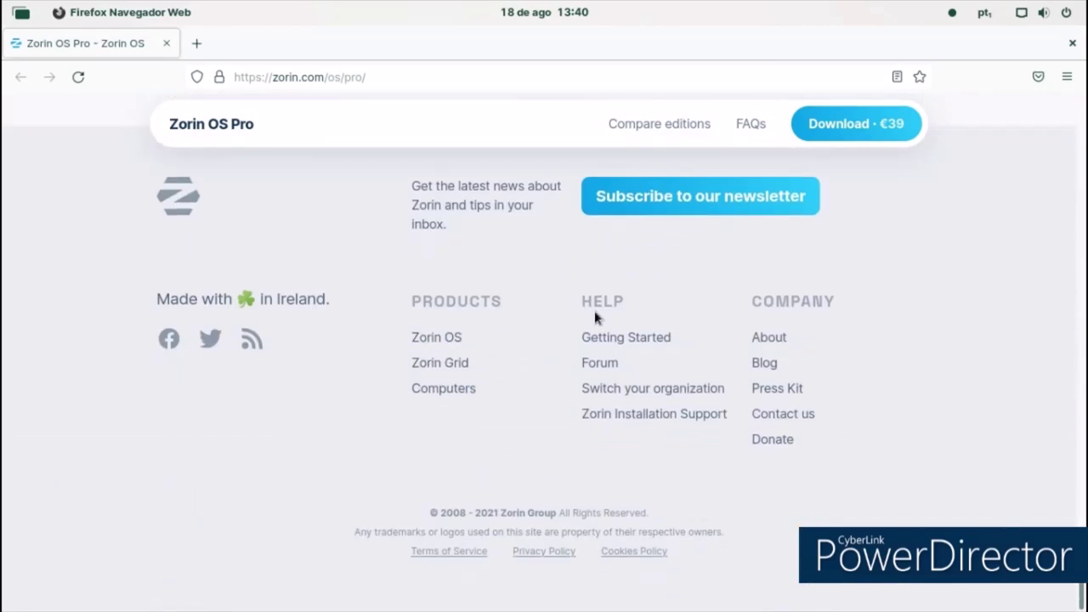
left_click(1072, 42)
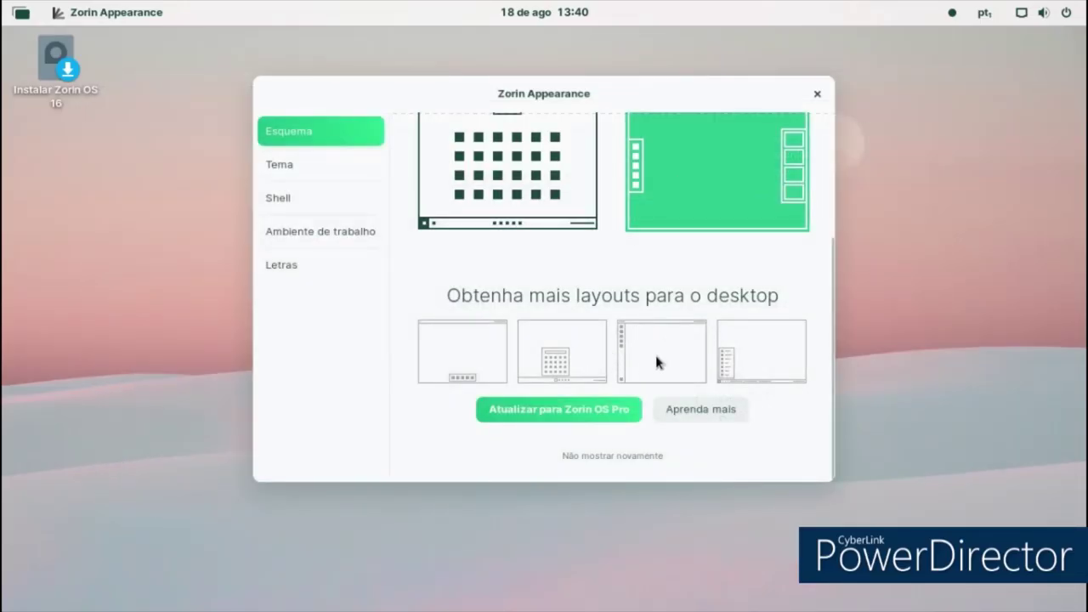
Step: Open the learn-more page from Zorin Appearance, look over its premium and standard desktop layouts, and close the browser
left_click(701, 409)
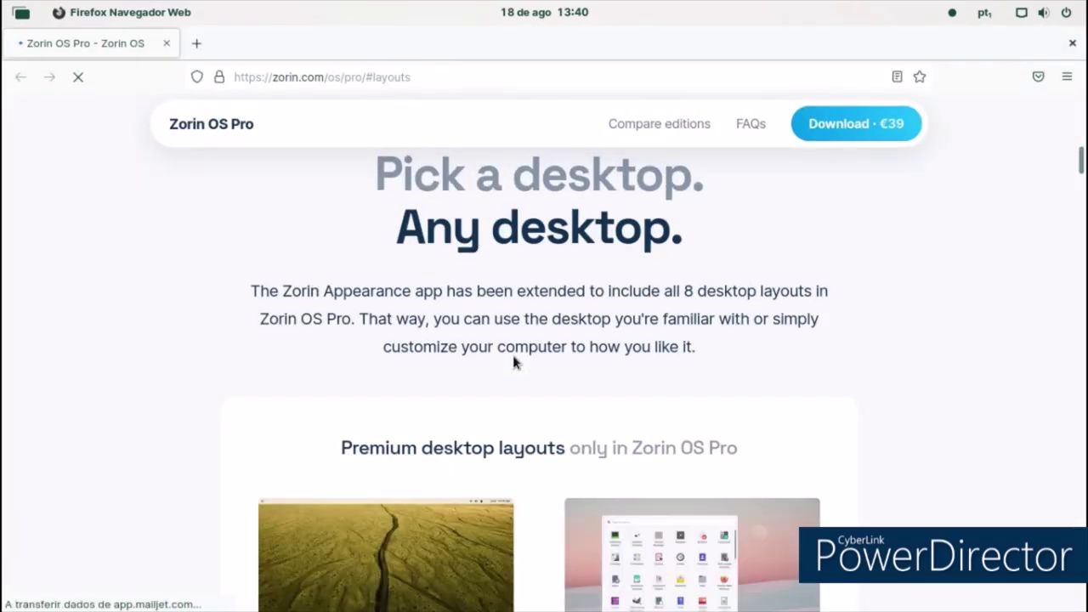
scroll(623, 337, "down", 8)
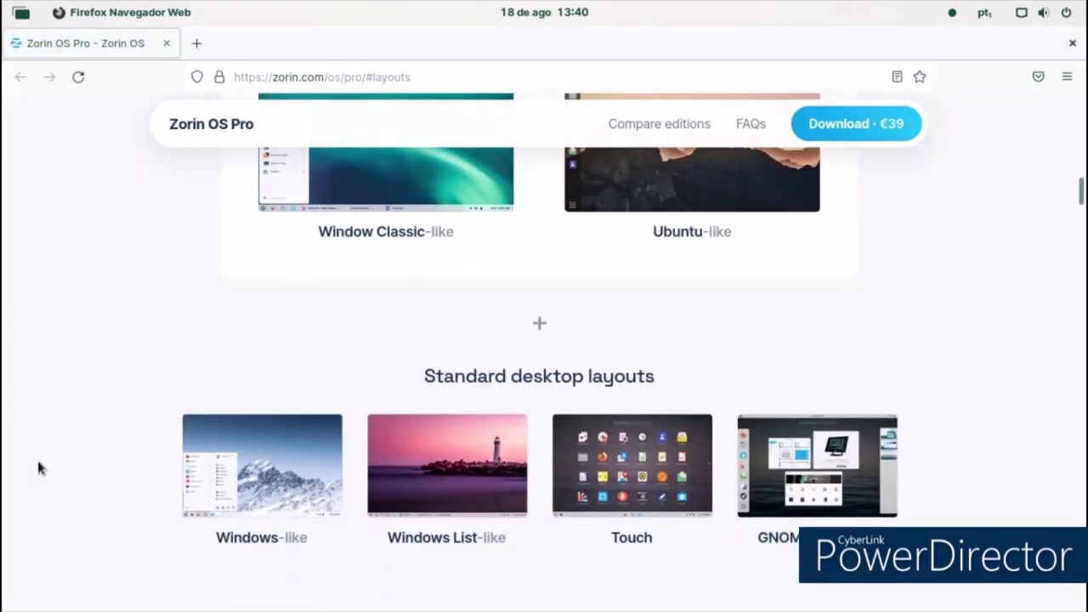
scroll(78, 448, "down", 6)
scroll(666, 226, "up", 2)
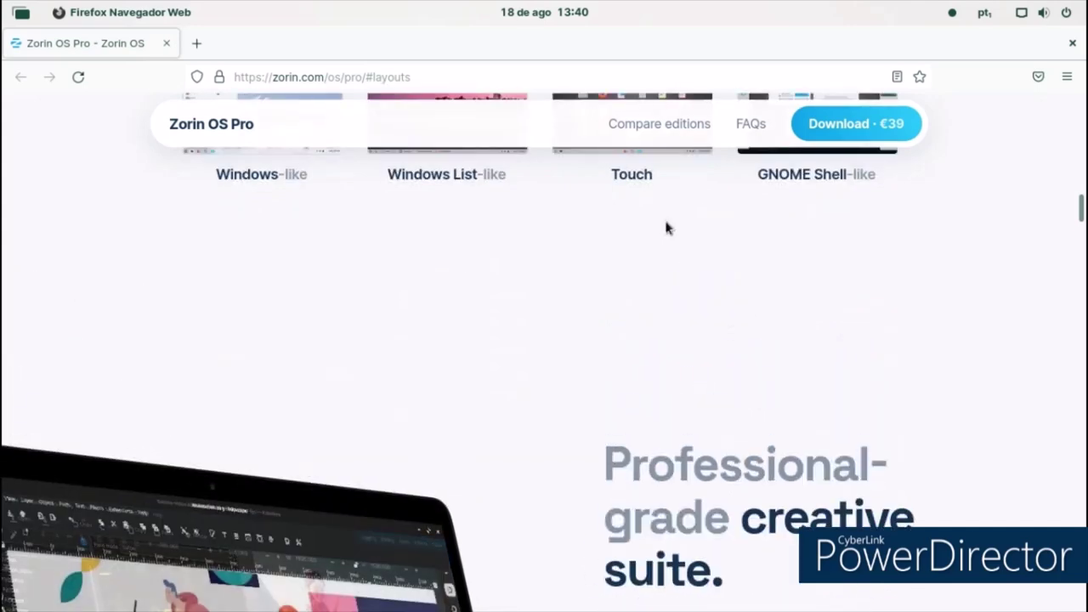
left_click(1071, 45)
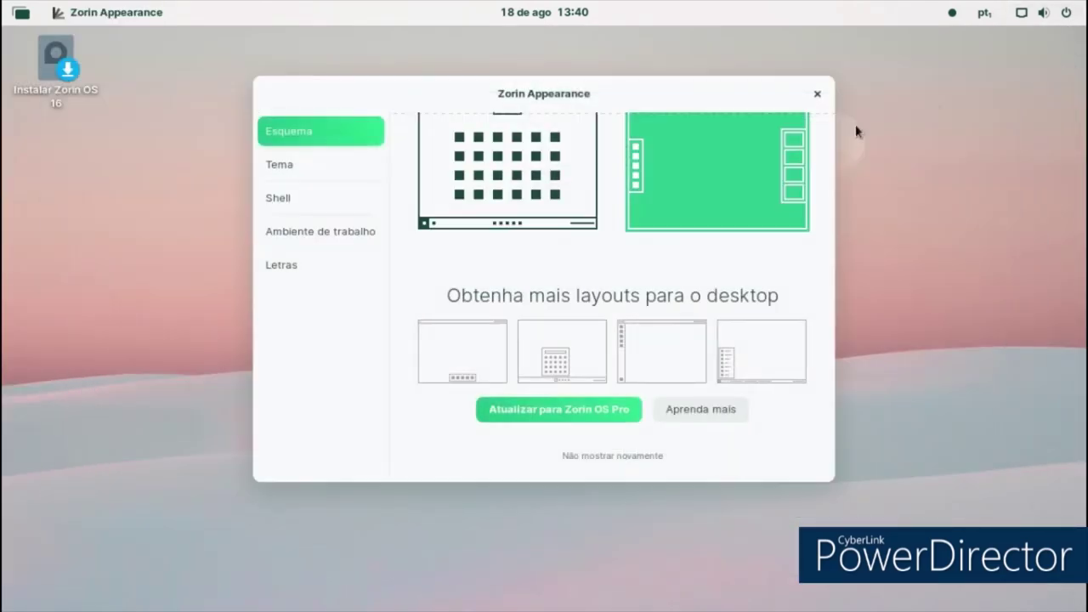
Step: Switch the desktop to the standard layout with a window list taskbar and close Zorin Appearance
scroll(578, 287, "up", 4)
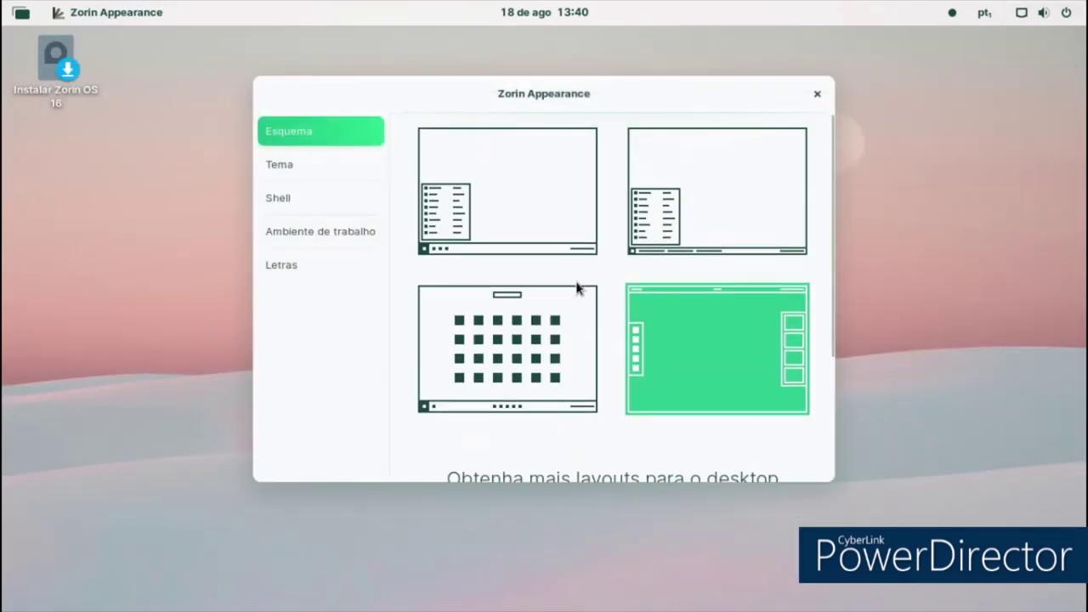
left_click(738, 209)
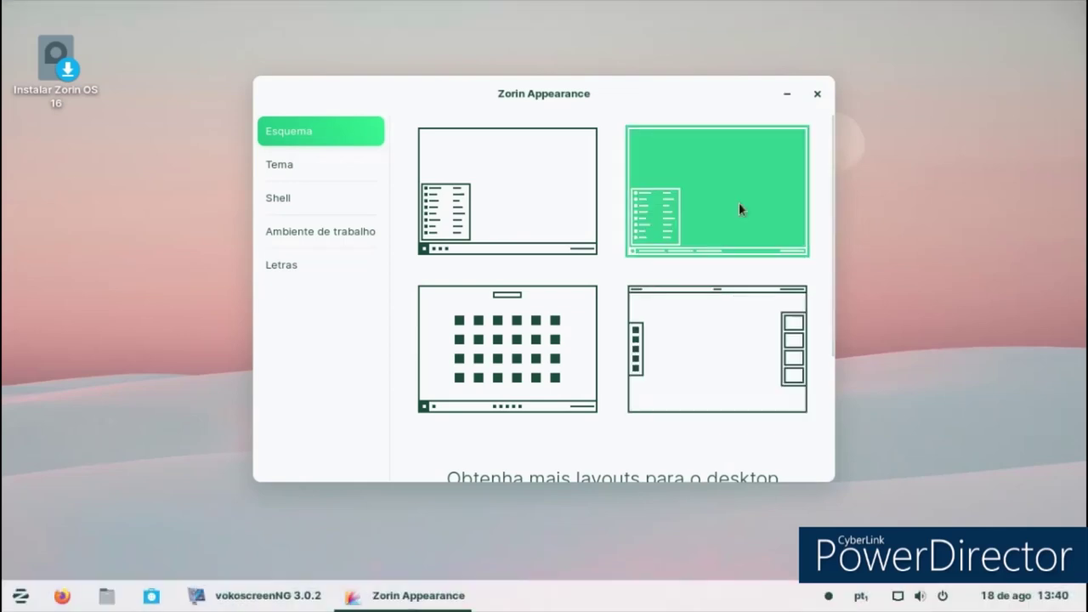
left_click(817, 94)
Step: Launch the LibreOffice start center from the Produtividade application category
left_click(21, 595)
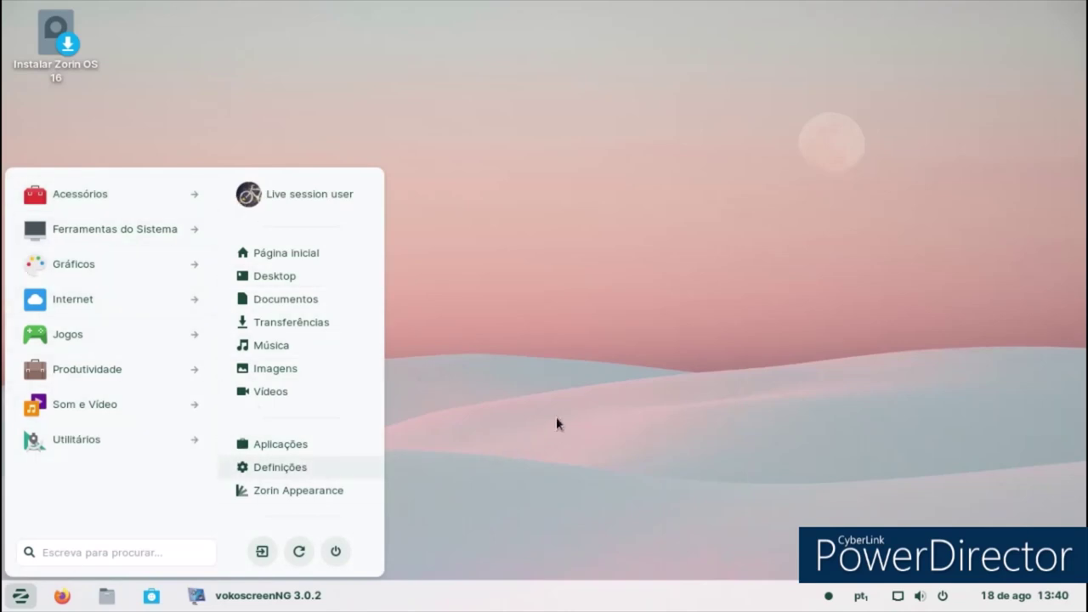
left_click(170, 365)
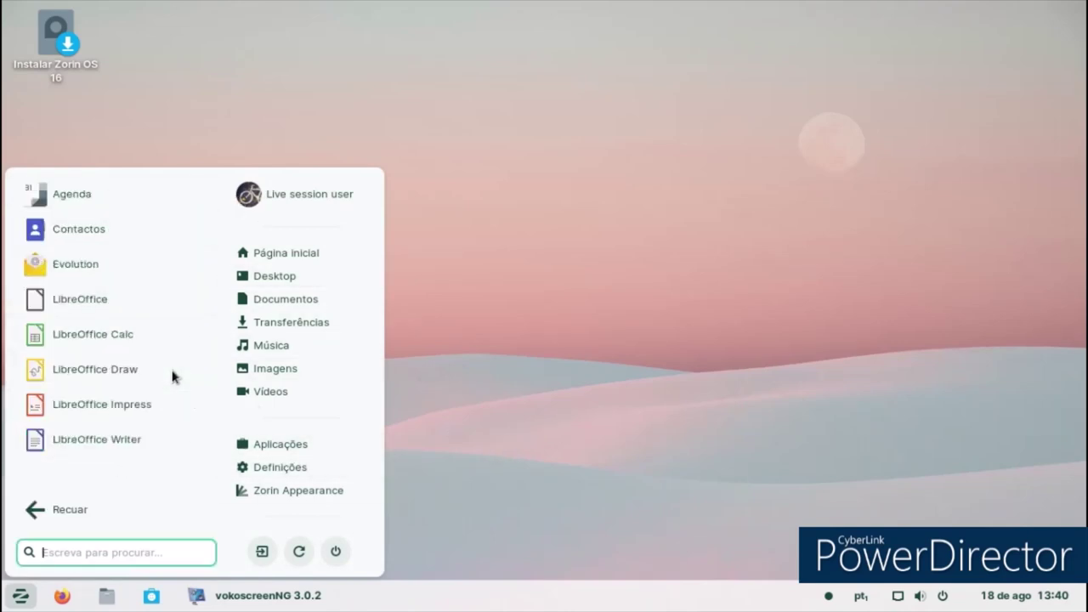
left_click(157, 298)
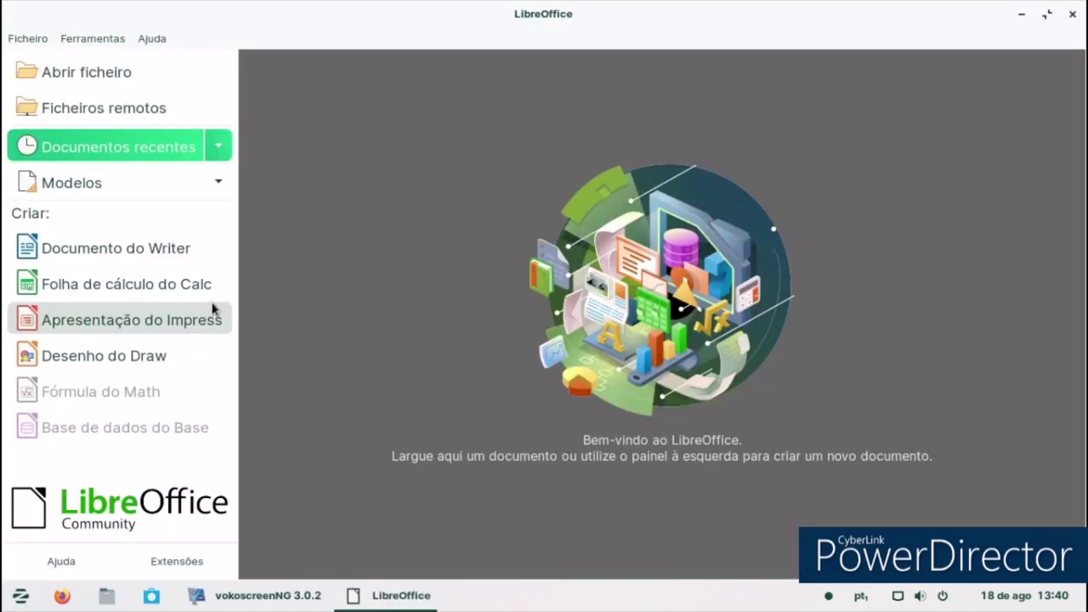
Step: Create a new Impress presentation from the Planta template
left_click(104, 42)
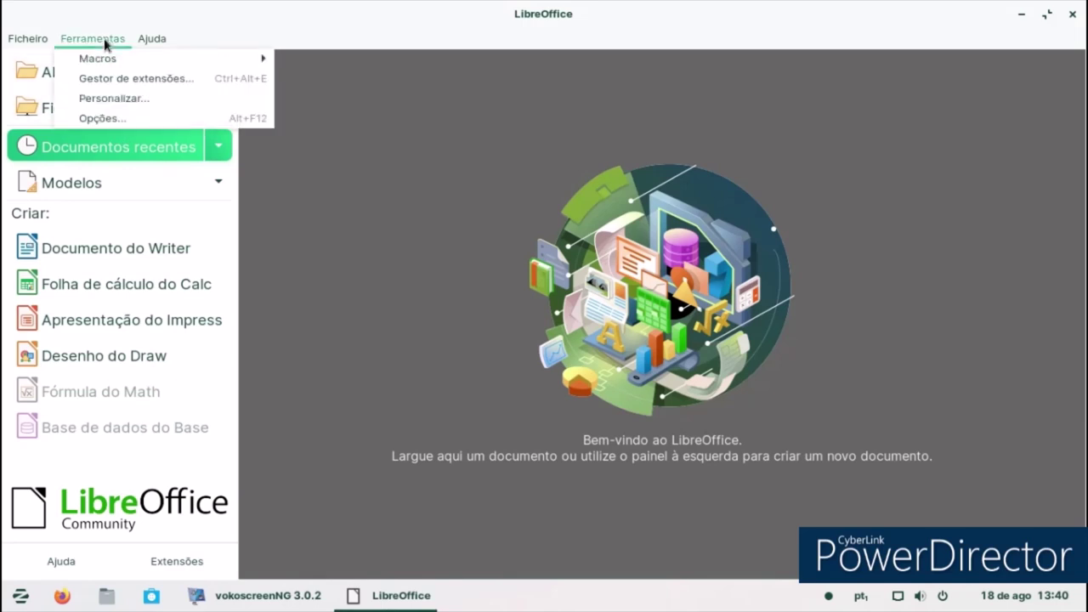
mouse_move(26, 39)
mouse_move(23, 61)
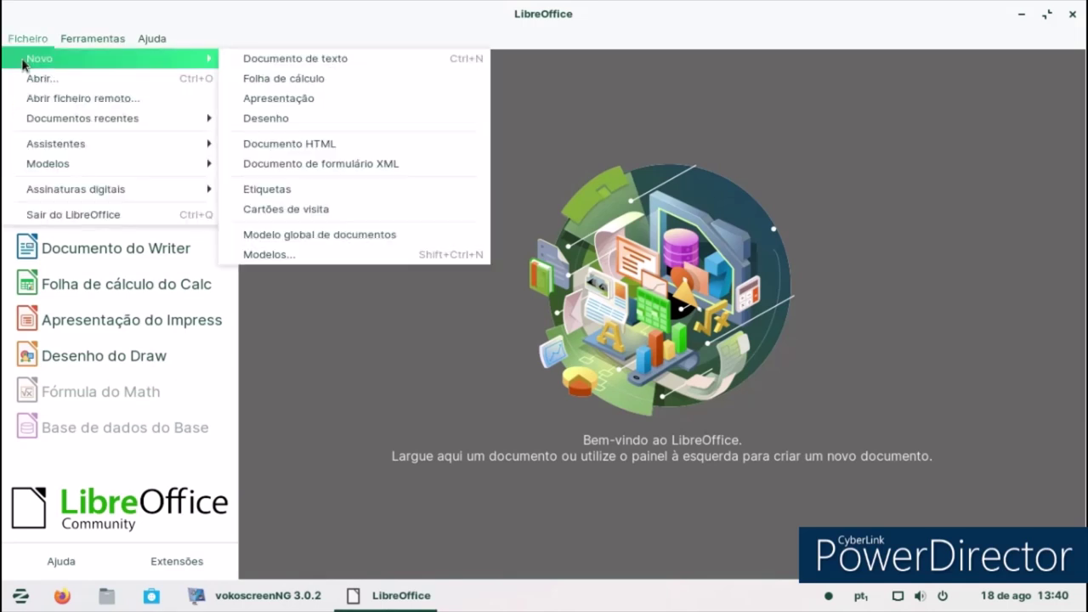
left_click(334, 105)
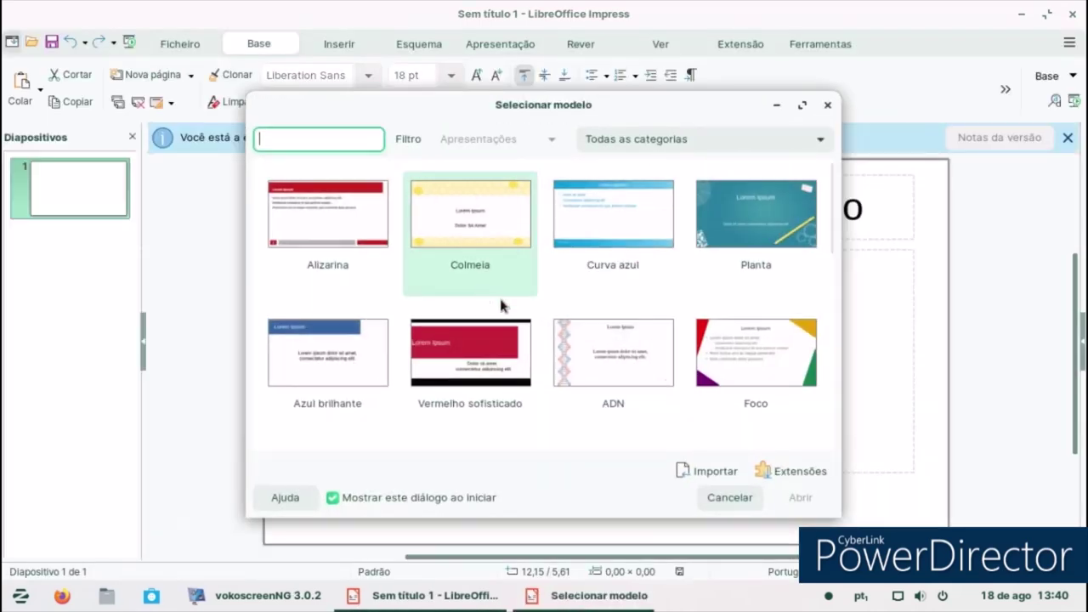
left_click(751, 219)
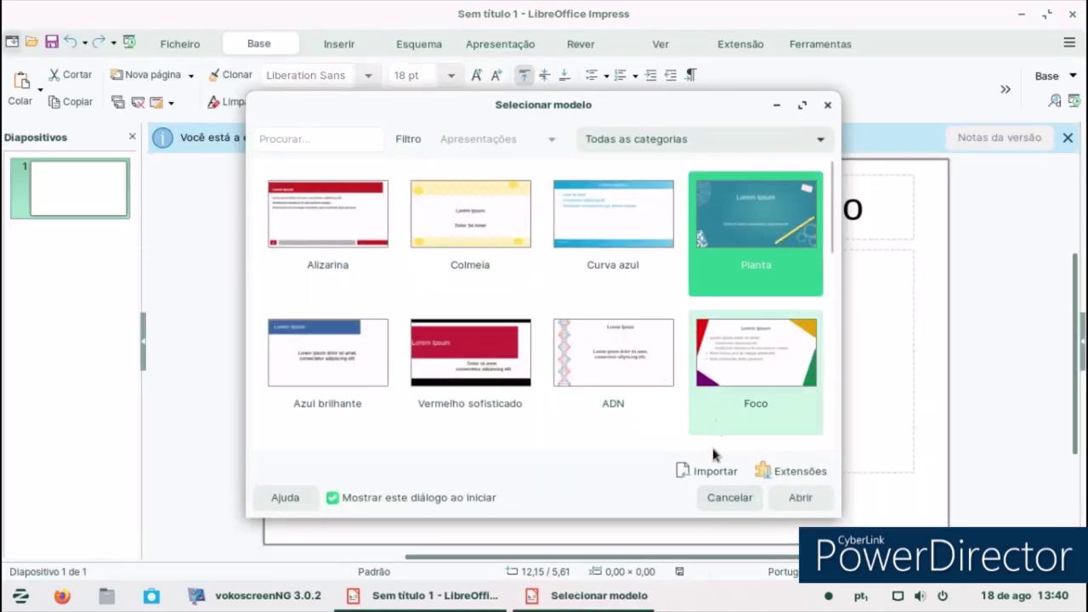
left_click(790, 492)
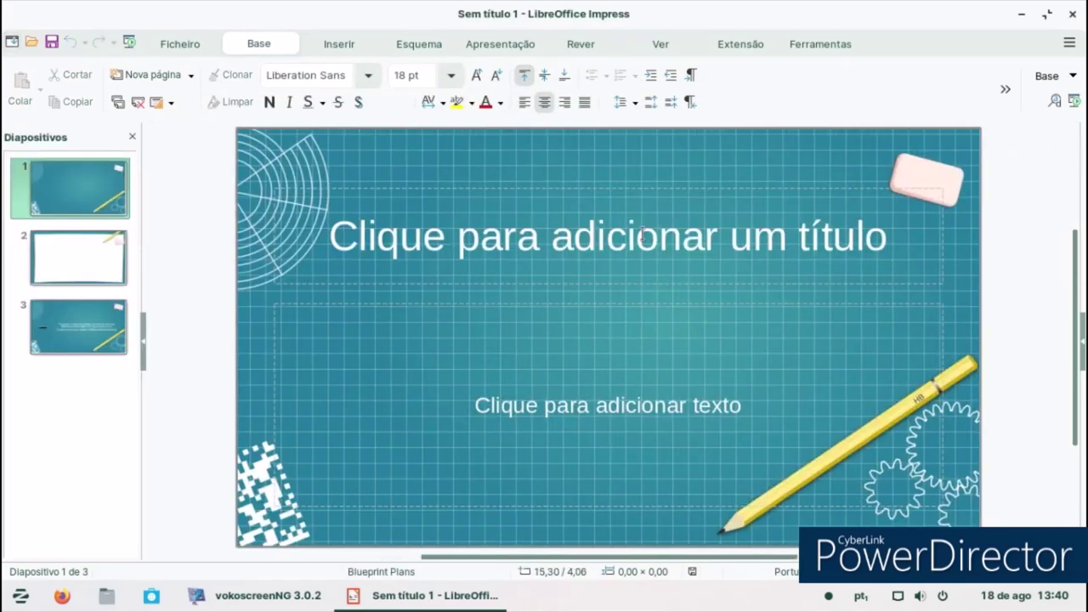
Step: Enter "Hi" as the title of the first slide and close the presentation without saving
left_click(613, 252)
type("Hi")
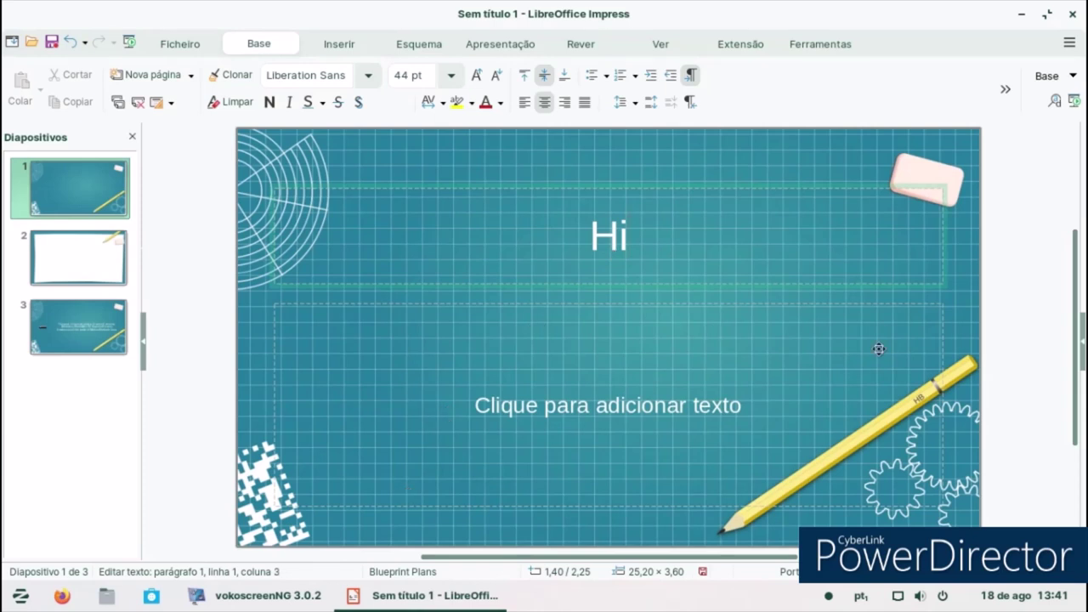
left_click(702, 484)
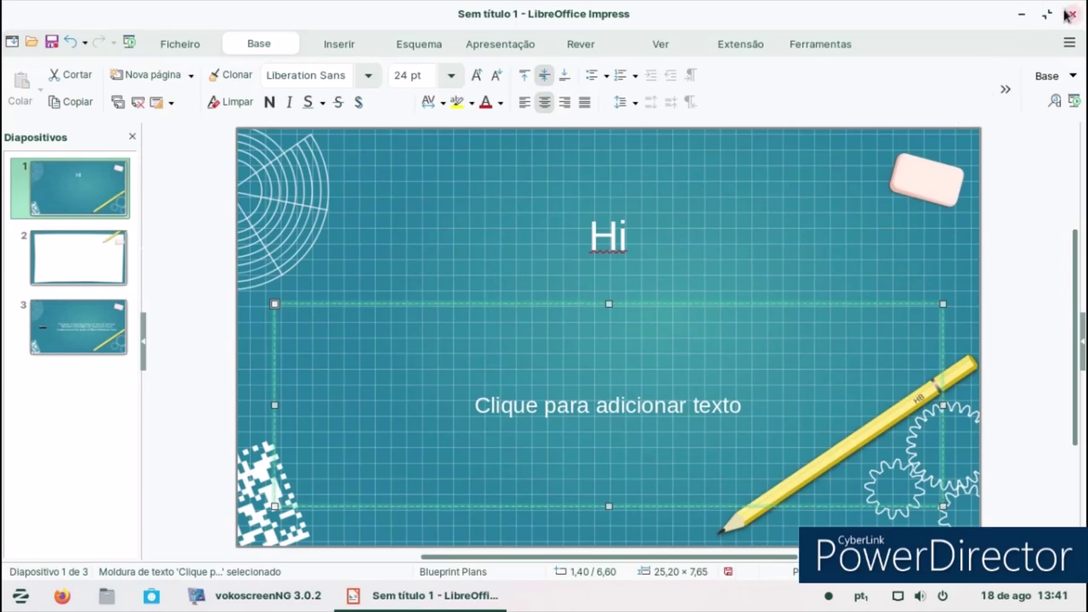
left_click(1068, 15)
left_click(396, 325)
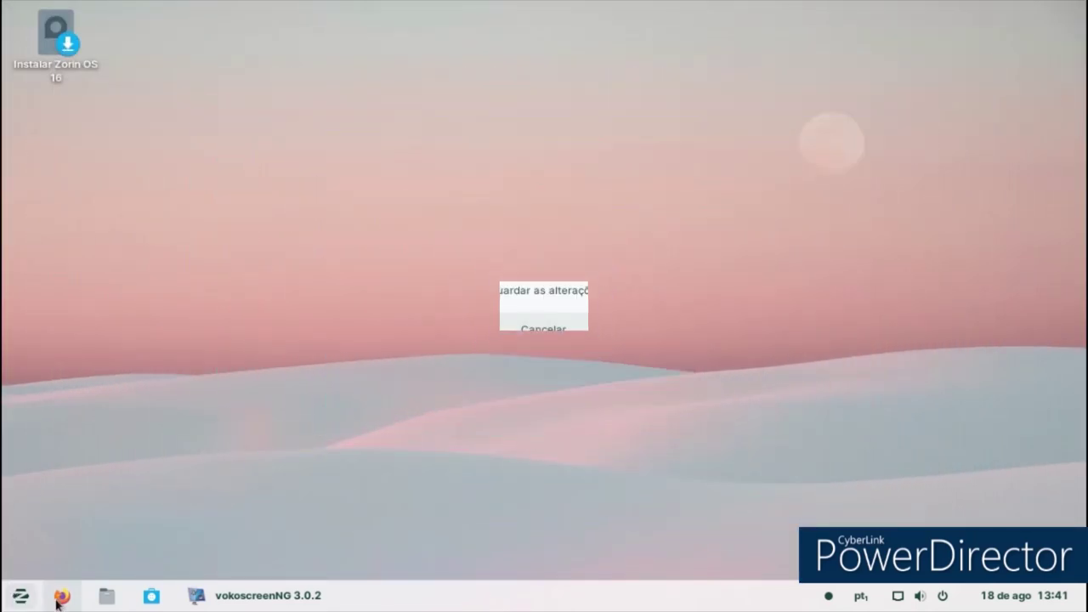
Step: Open the software store, view the Bitwarden details page and return to the store's front page
left_click(153, 599)
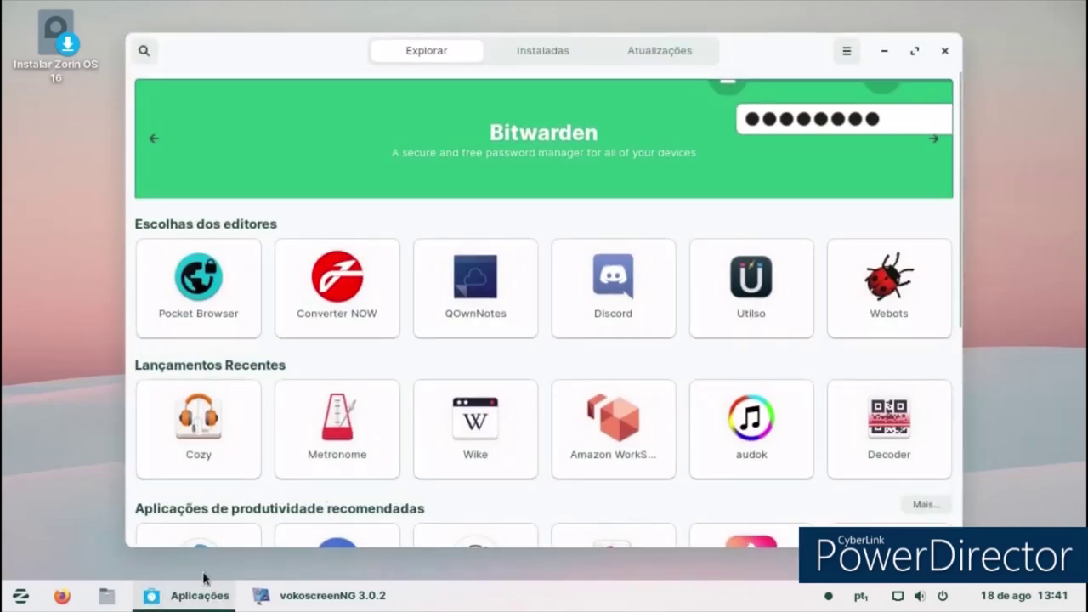
scroll(600, 269, "down", 1)
scroll(602, 274, "up", 1)
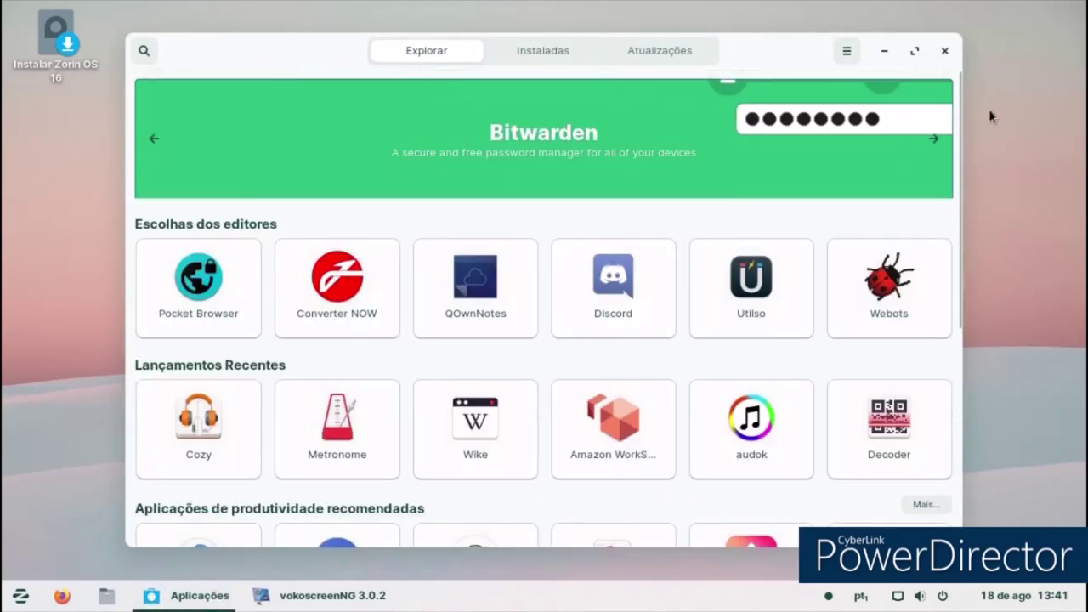
left_click(895, 125)
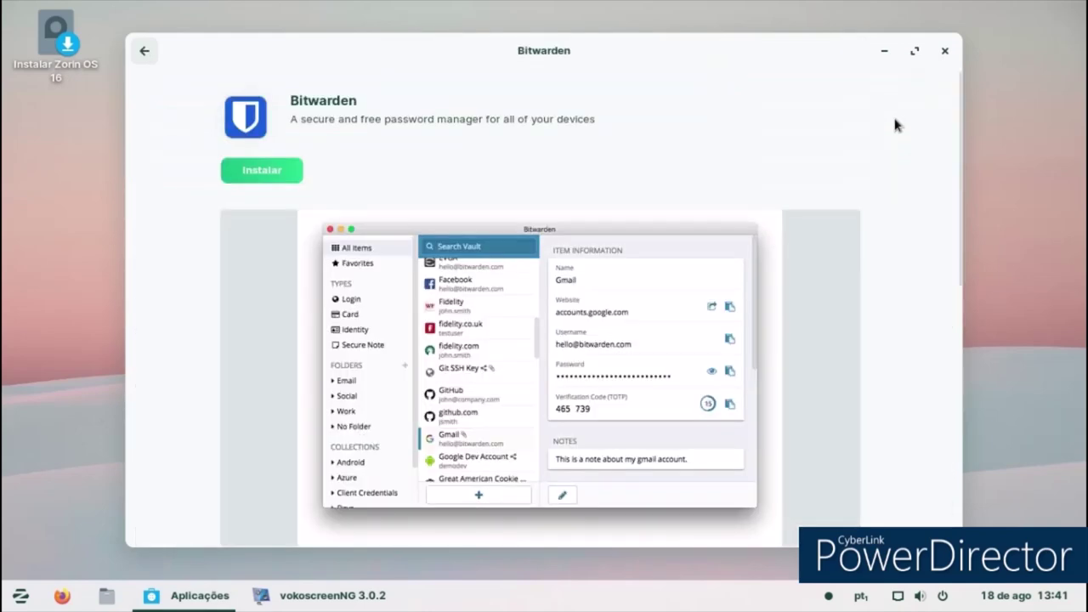
left_click(144, 52)
Step: Browse the store's recommended applications and categories, view the list of installed applications, and close the store
scroll(516, 254, "down", 2)
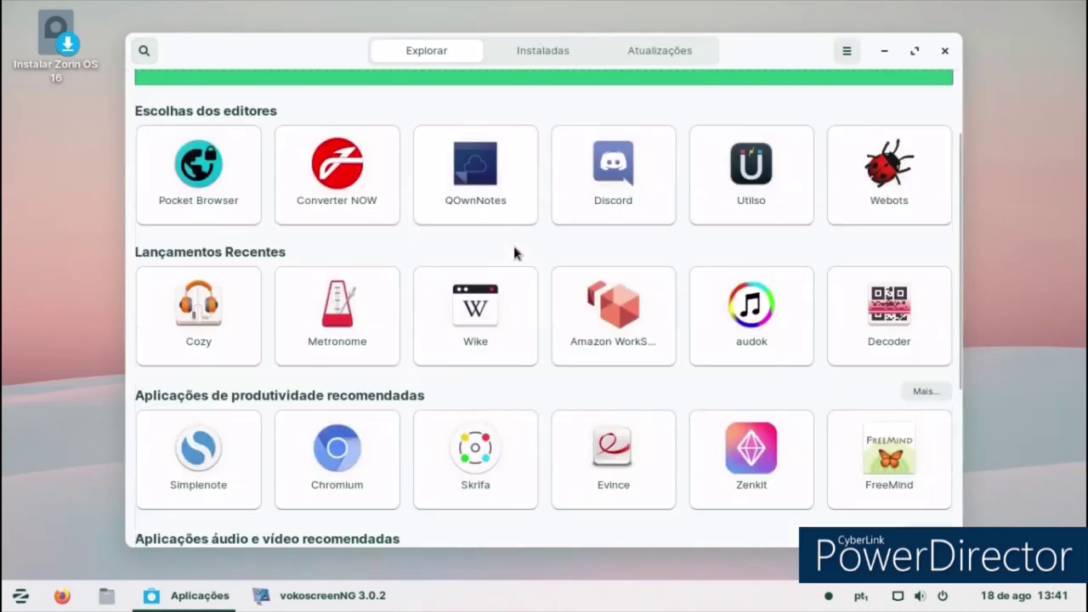
scroll(515, 239, "down", 2)
scroll(516, 240, "down", 3)
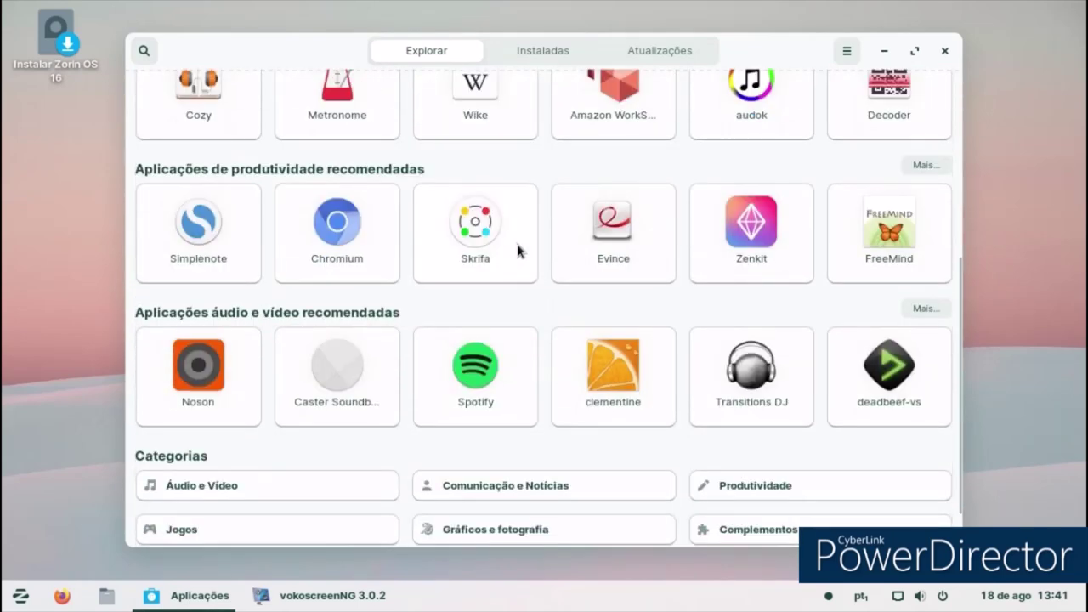
scroll(516, 245, "up", 7)
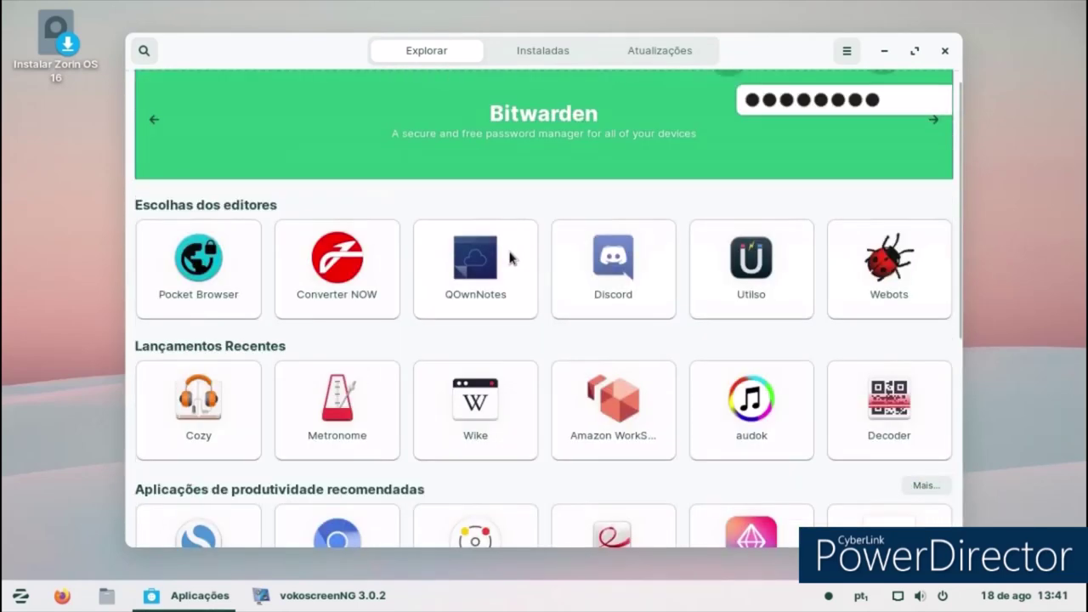
left_click(545, 53)
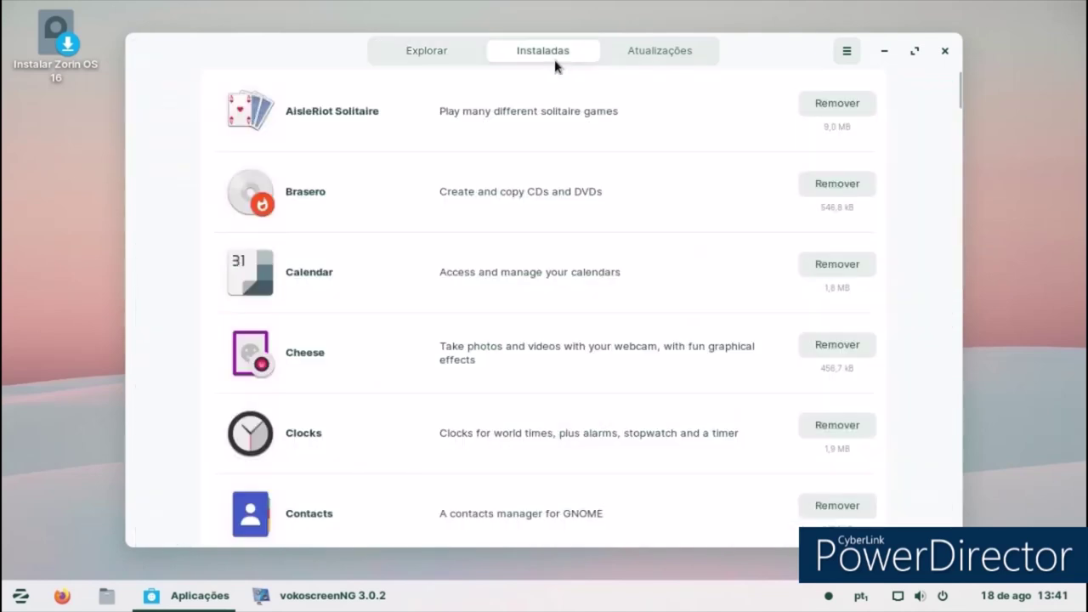
left_click(945, 51)
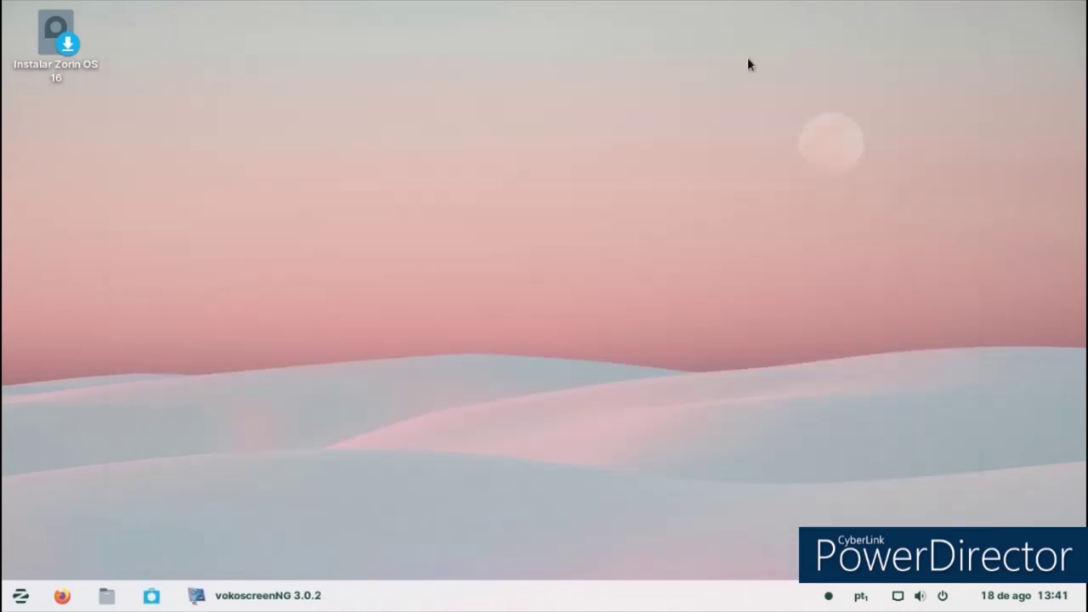
Step: Step through the Zorin OS 16 installer in Português with the Portuguese keyboard as far as the installation type choices, and quit it
left_click(47, 58)
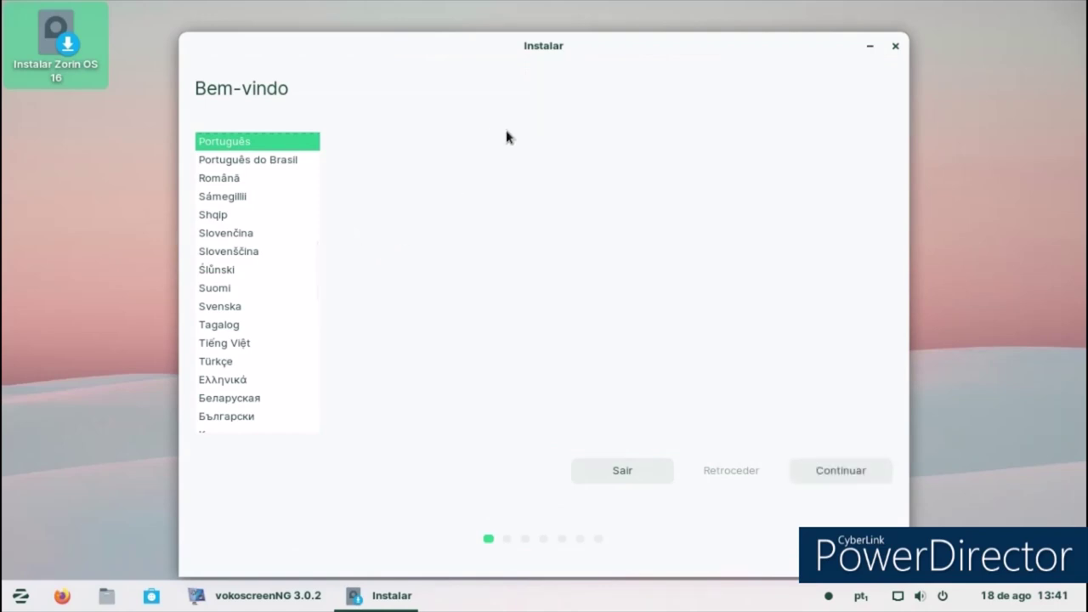
left_click(827, 474)
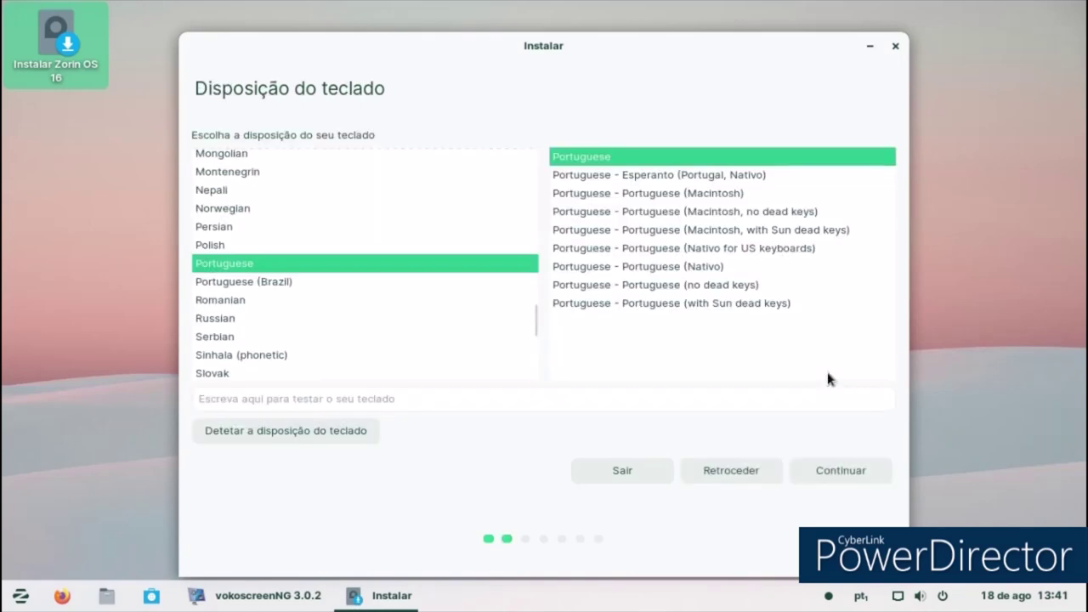
left_click(826, 472)
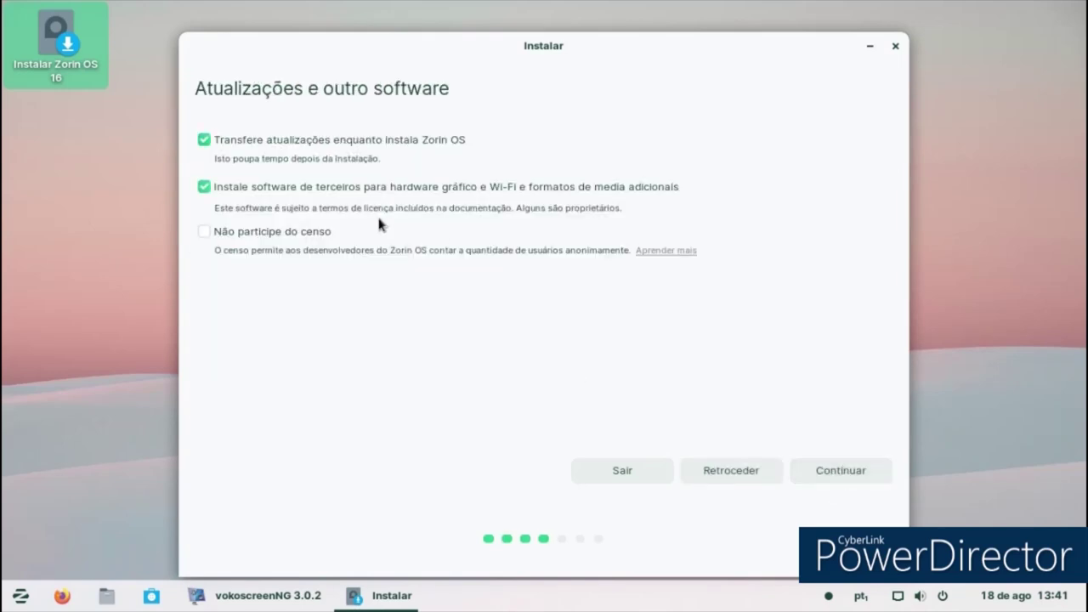
left_click(844, 475)
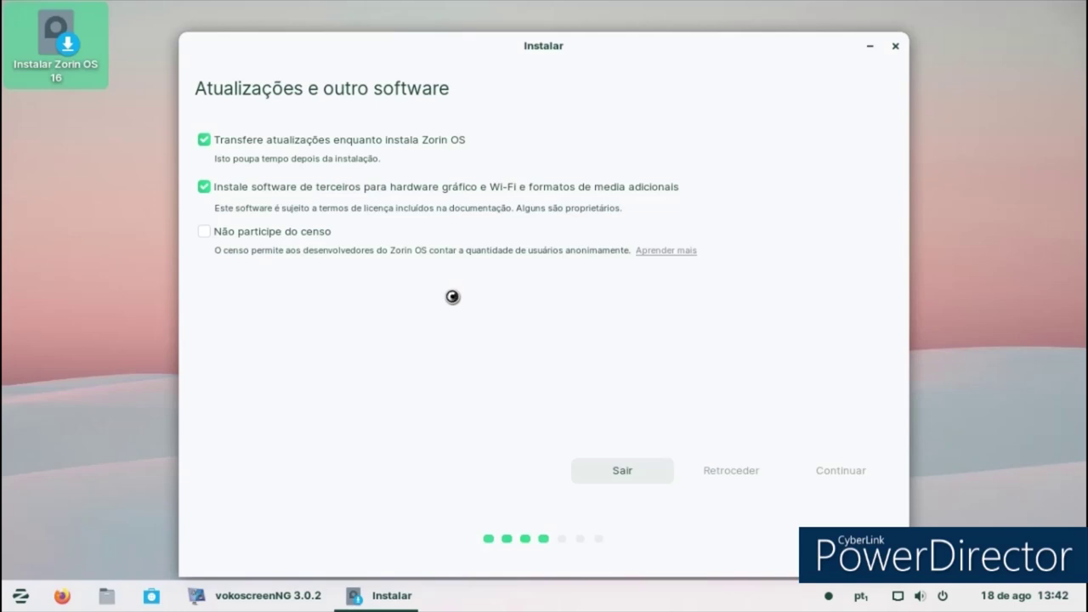
mouse_move(316, 595)
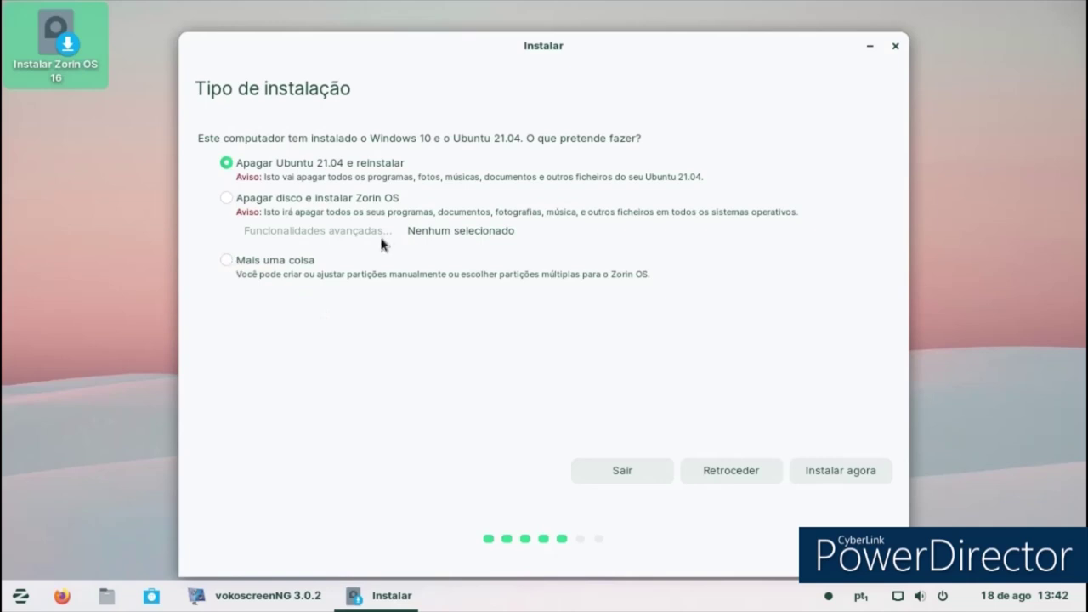
left_click(893, 47)
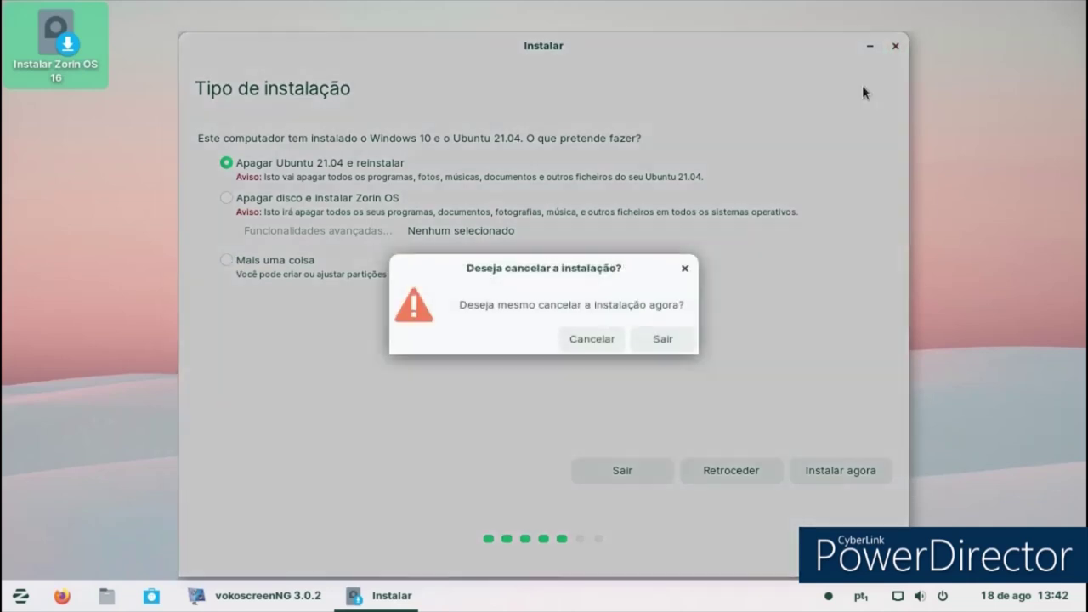
left_click(649, 345)
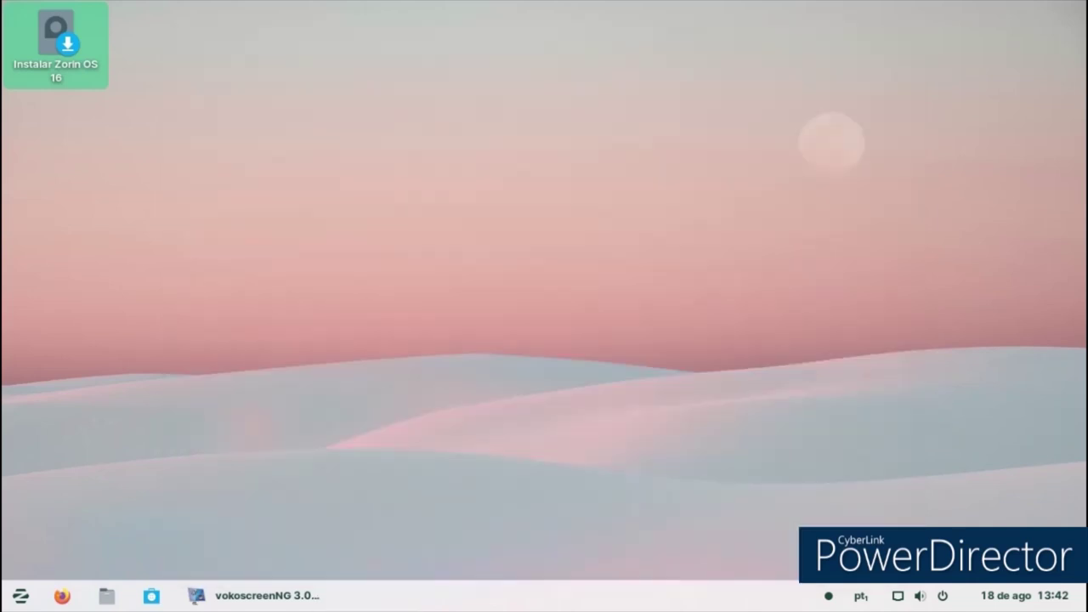